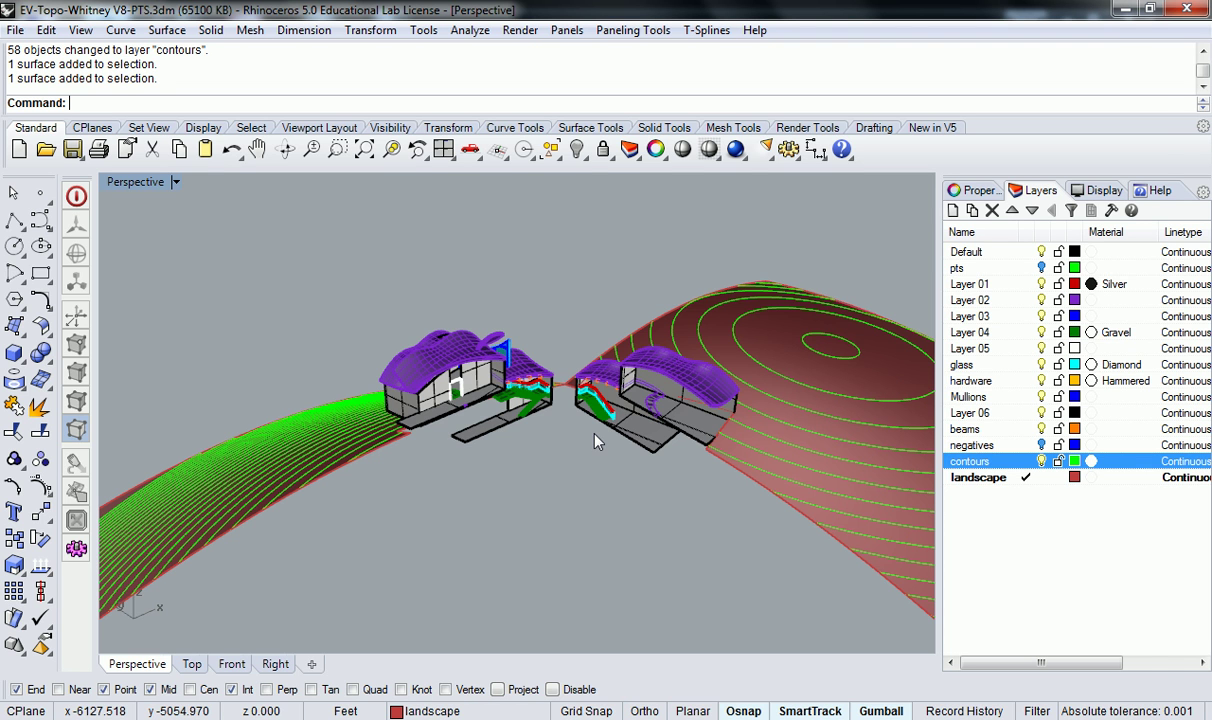
# Step: Switch to the browser to examine the reference sectional axonometric image, and return to Rhino
pyautogui.hotkey('alt', 'Tab')
pyautogui.hotkey('alt', 'Tab')
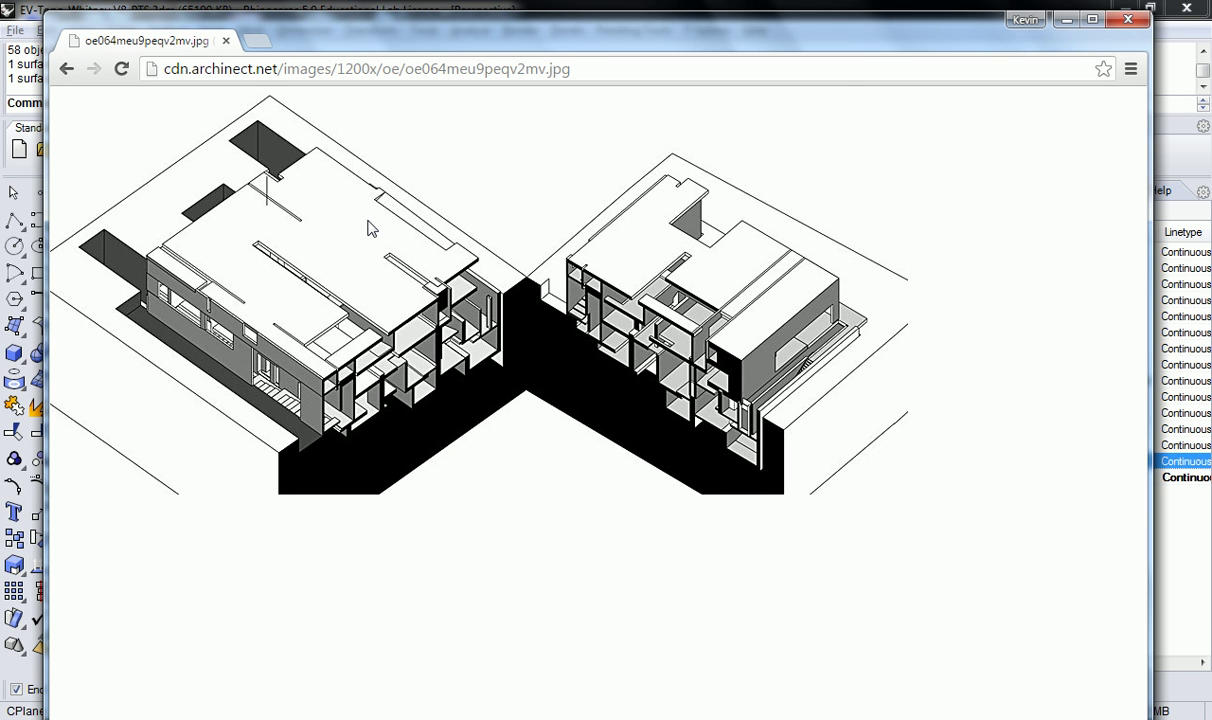
pyautogui.hotkey('alt', 'Tab')
# Step: Make the Default layer current and start a corner-to-corner box with its first corner in the empty area in front of the buildings
pyautogui.moveTo(657, 360); pyautogui.dragTo(640, 323, button='right')
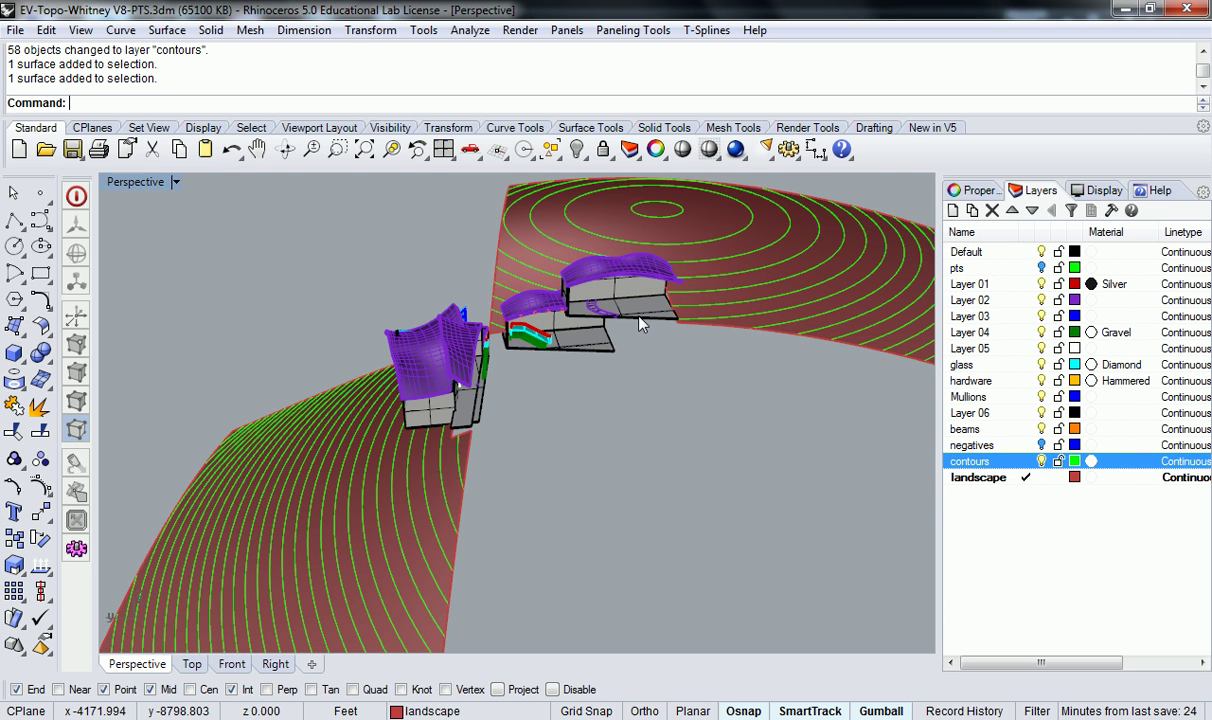
pyautogui.moveTo(641, 323); pyautogui.dragTo(585, 372, button='right')
pyautogui.scroll(3, 617, 391)
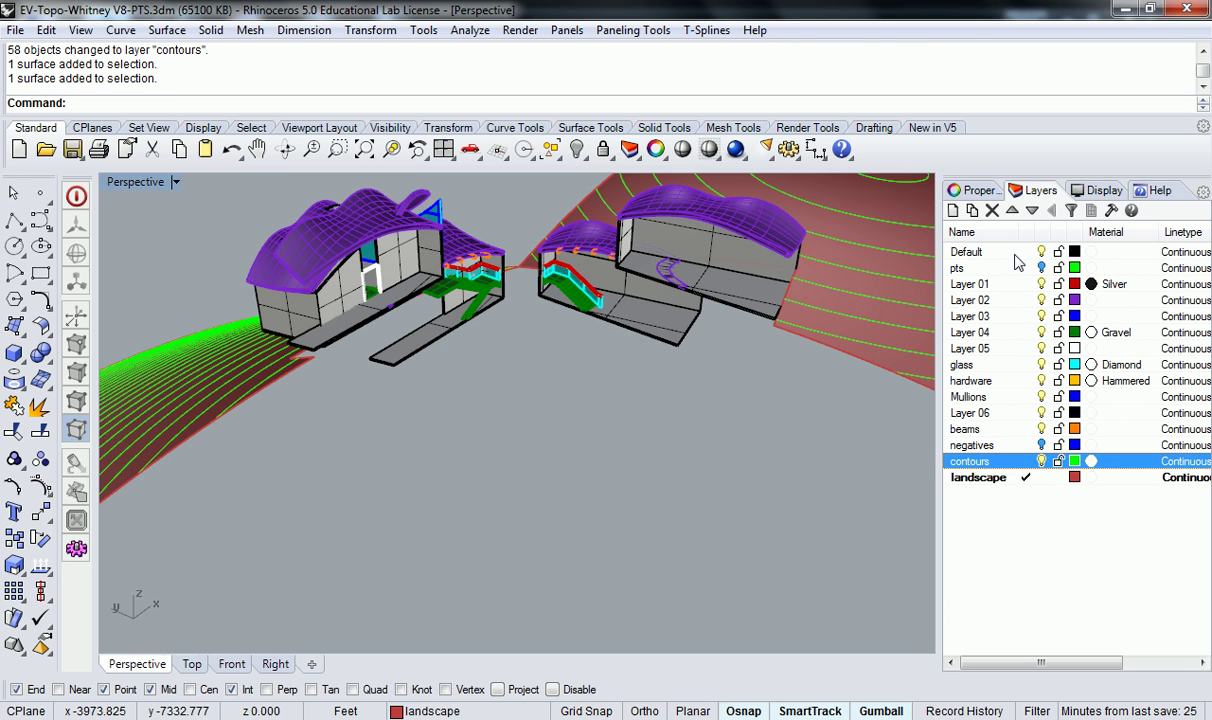
pyautogui.doubleClick(968, 251)
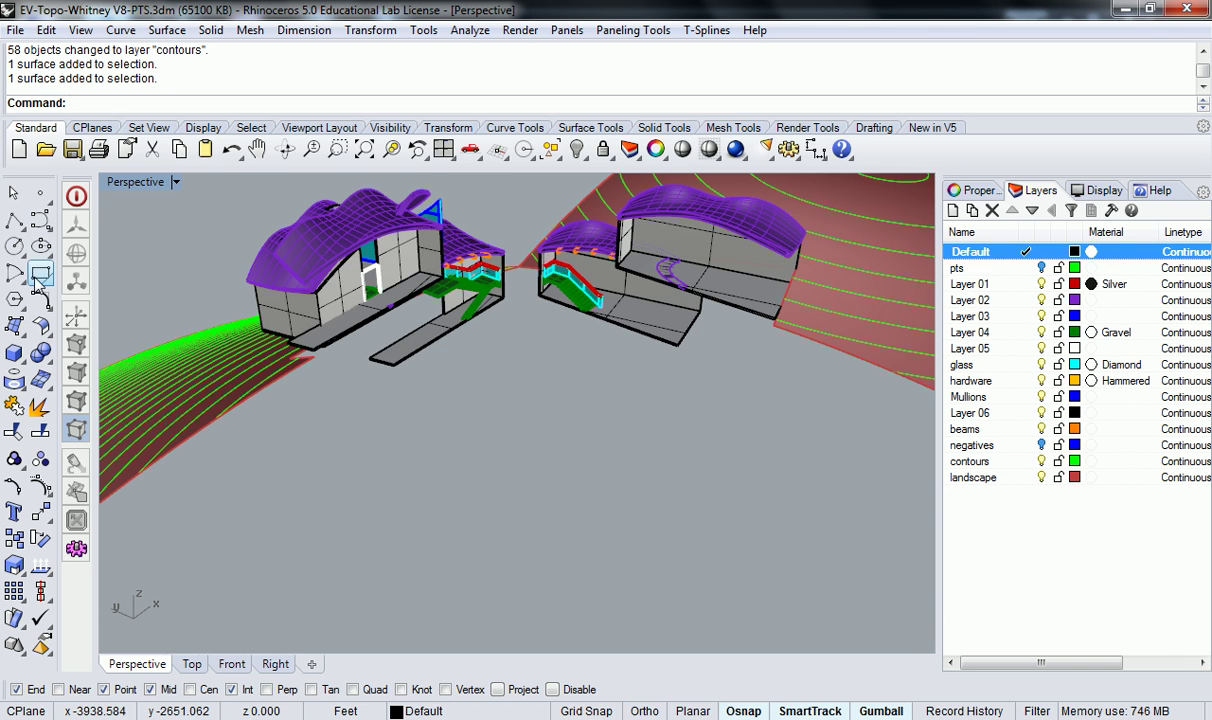
pyautogui.click(14, 350)
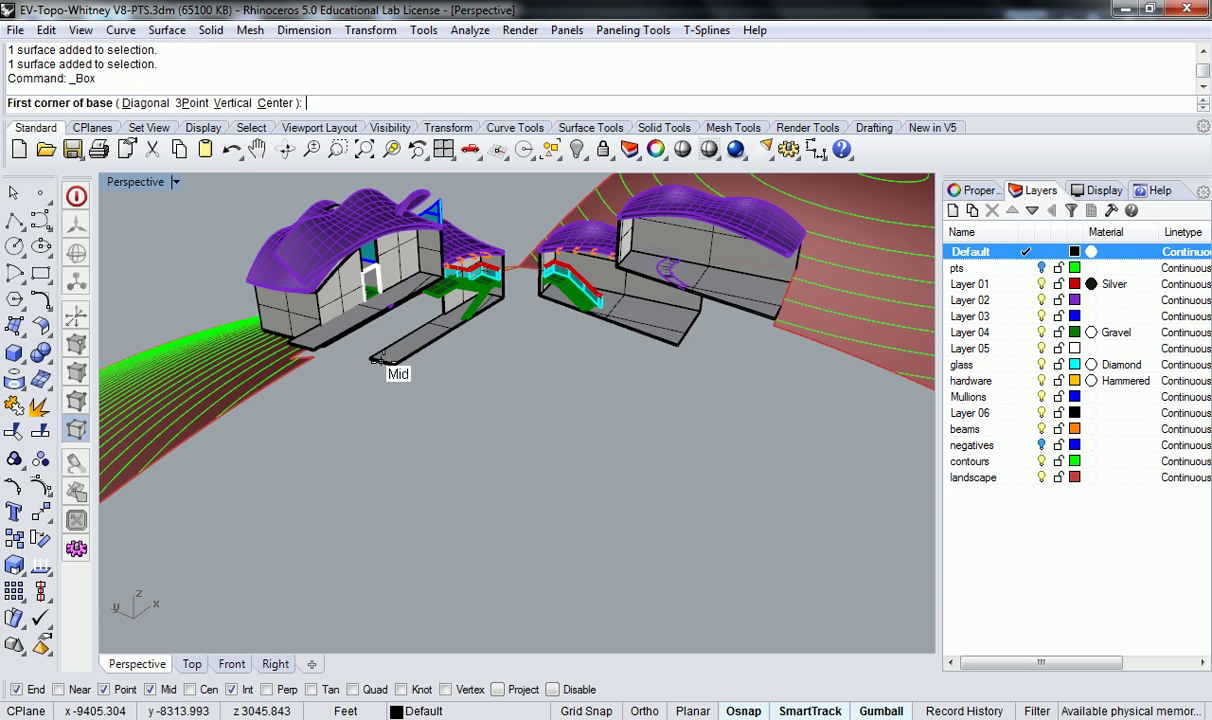
pyautogui.click(602, 419)
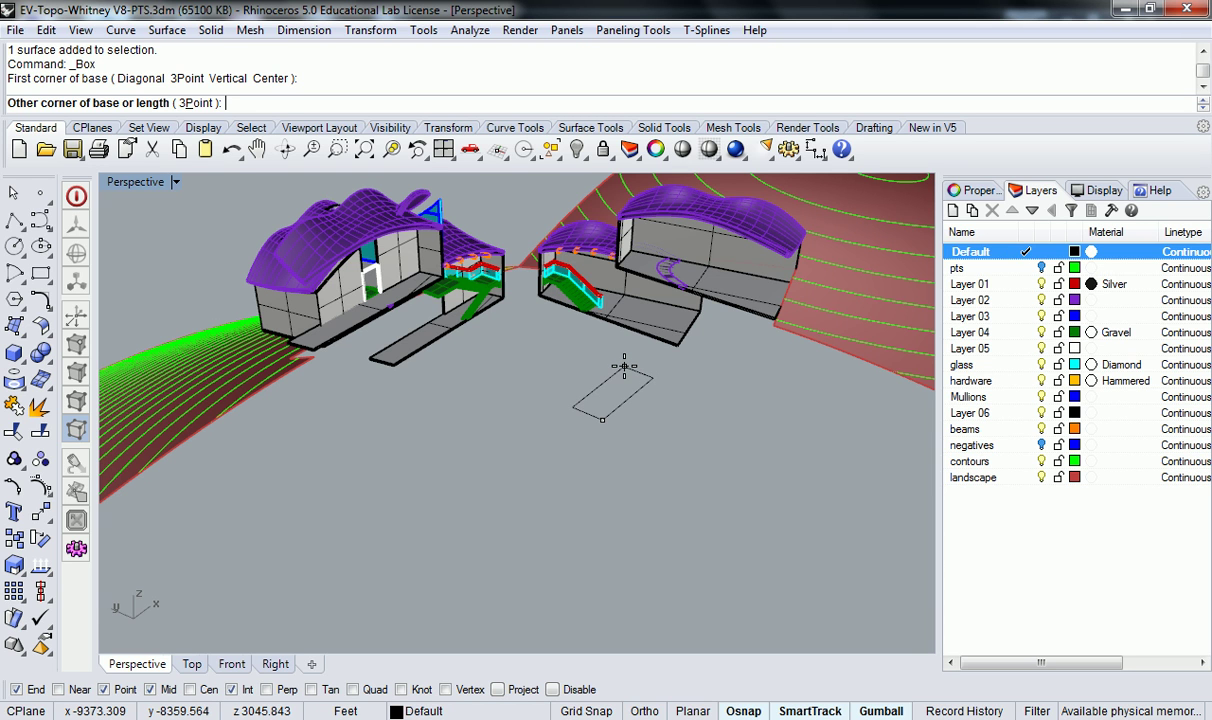
# Step: Define the box's other base corner with the relative coordinates @1',1',1.41'
pyautogui.press('F8')
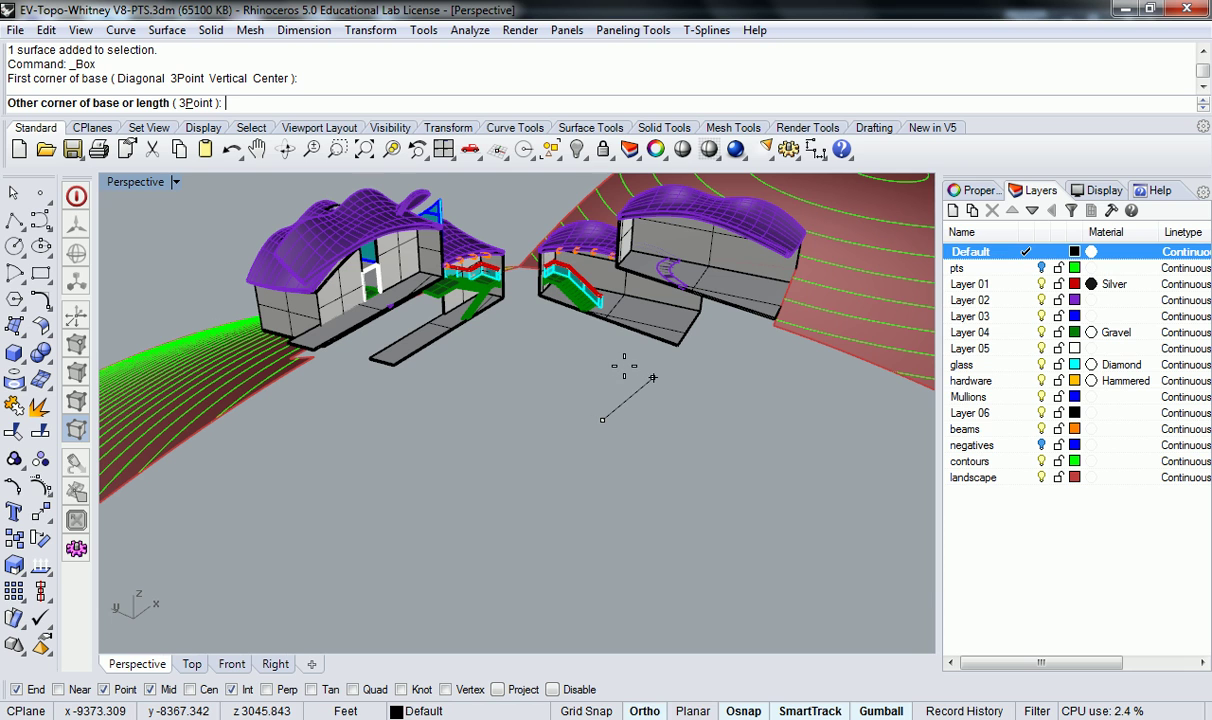
pyautogui.write("@1'")
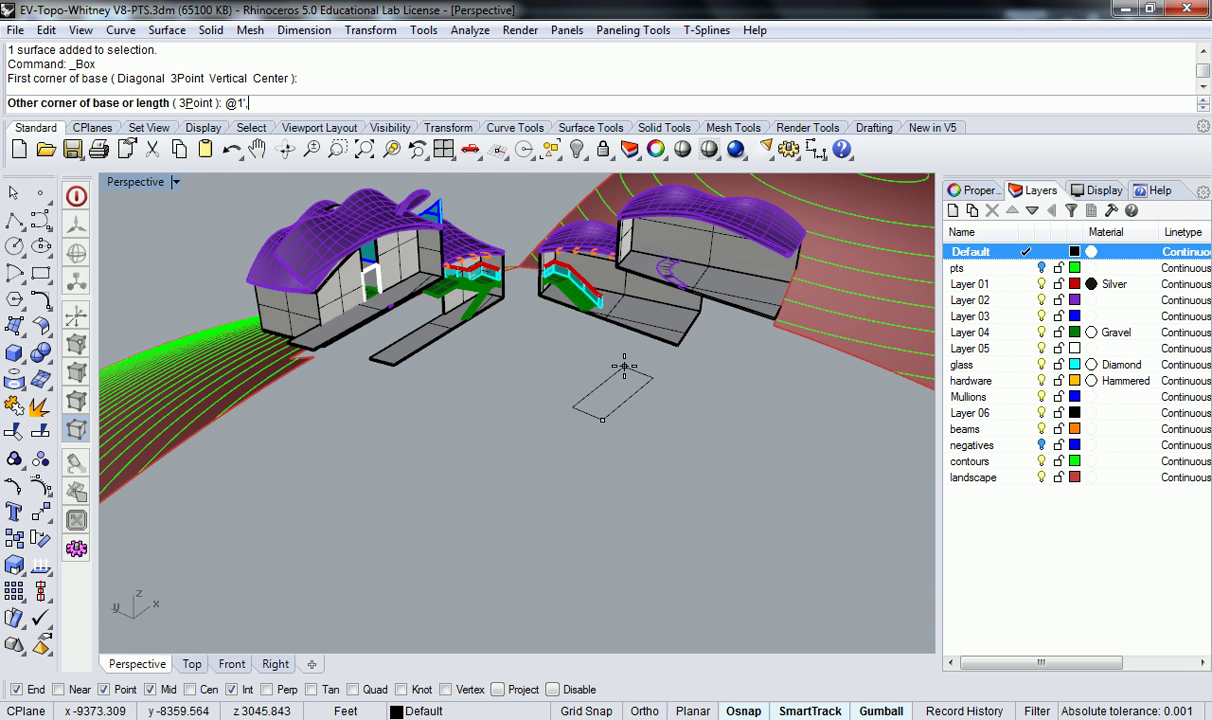
pyautogui.write(',1')
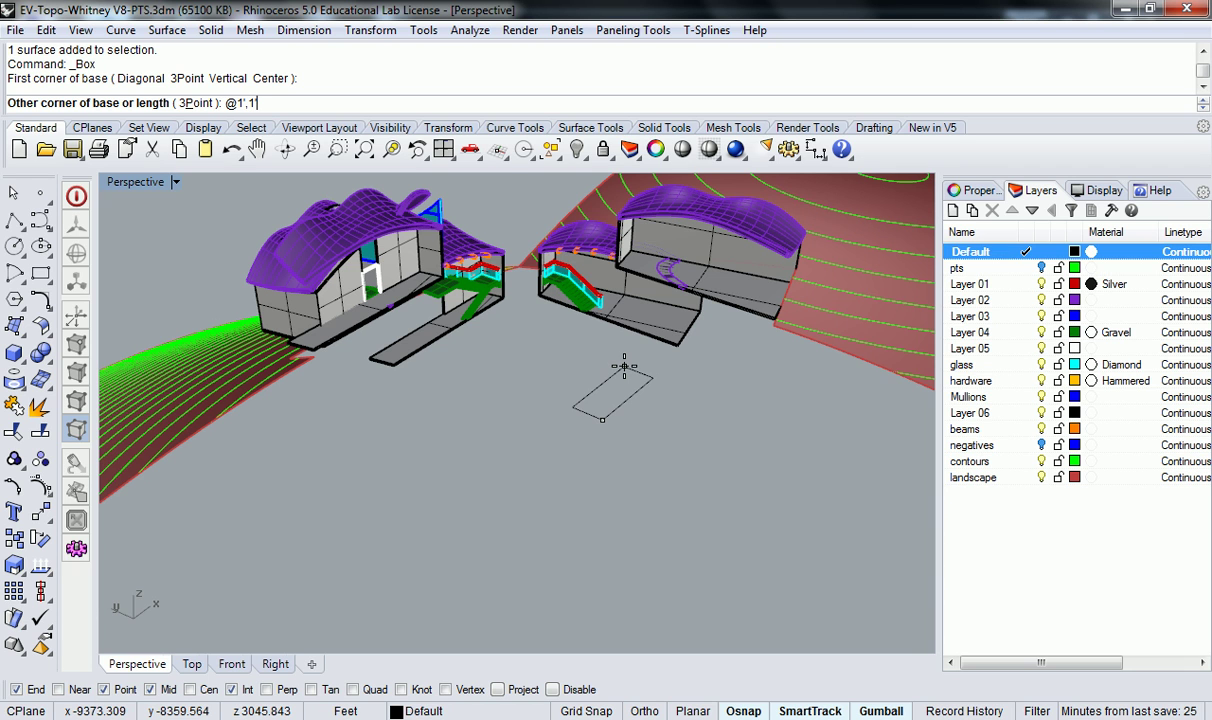
pyautogui.write("',")
pyautogui.write('1.4')
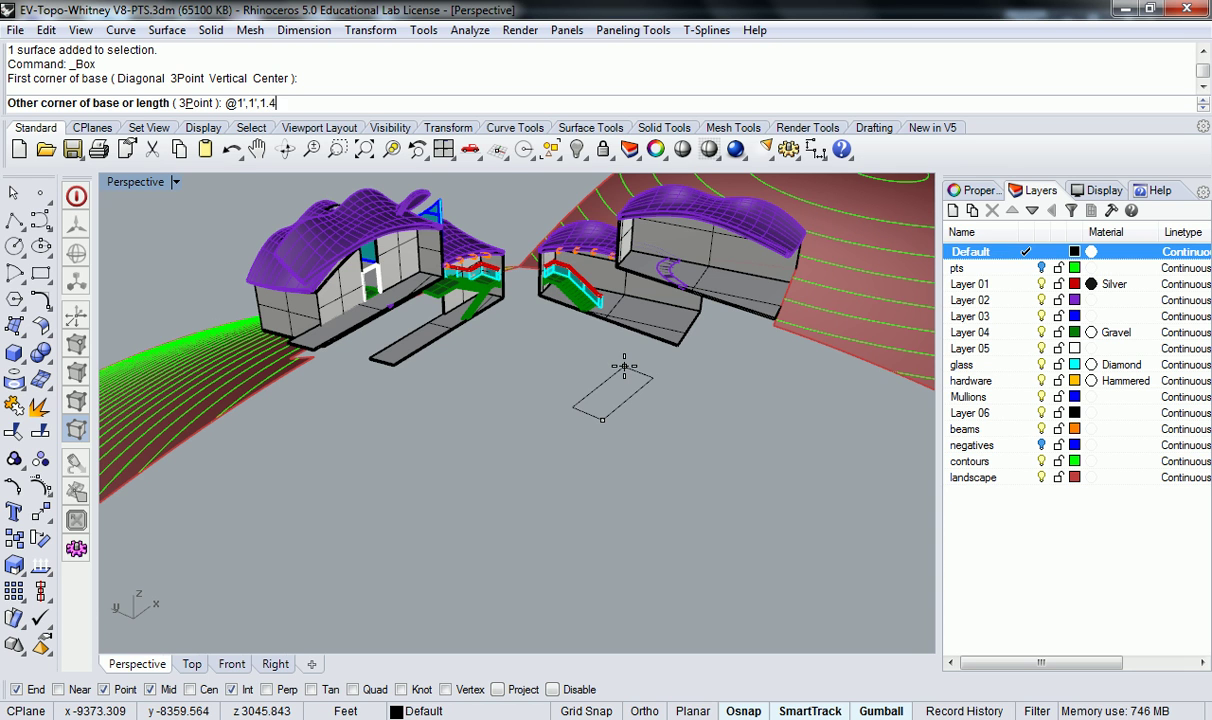
pyautogui.write("1'")
pyautogui.press('Return')
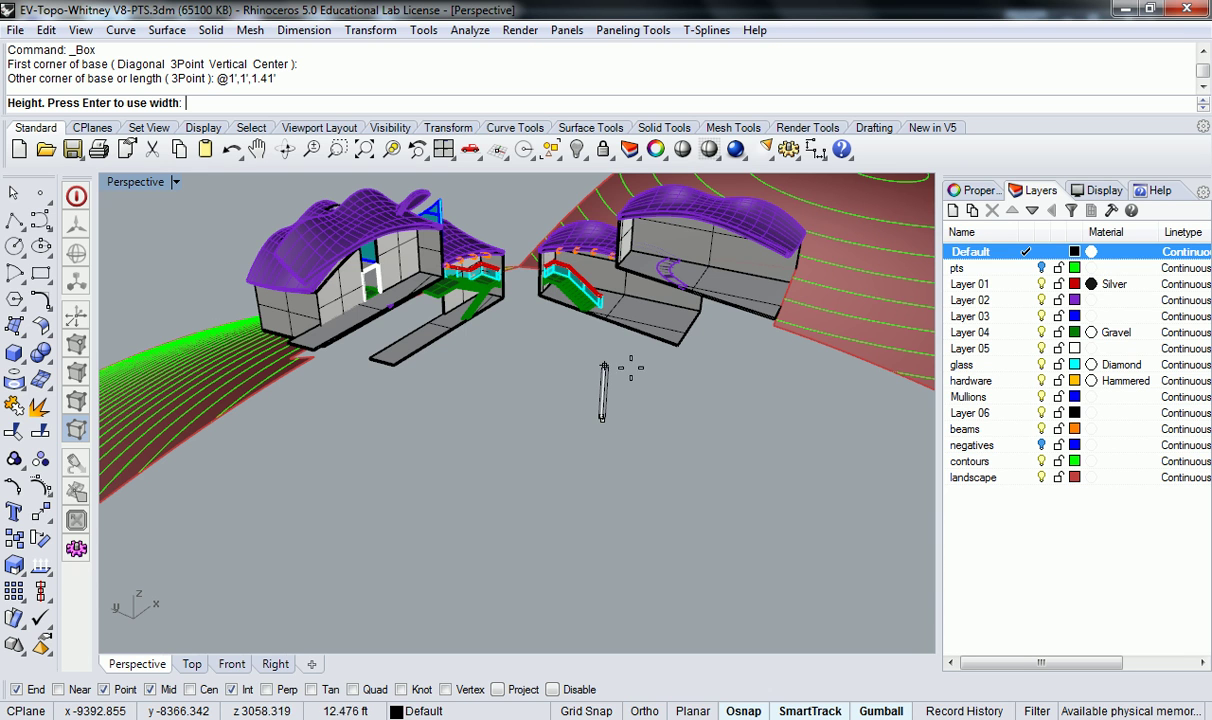
# Step: Set the box's height to 1.41'
pyautogui.scroll(5, 568, 433)
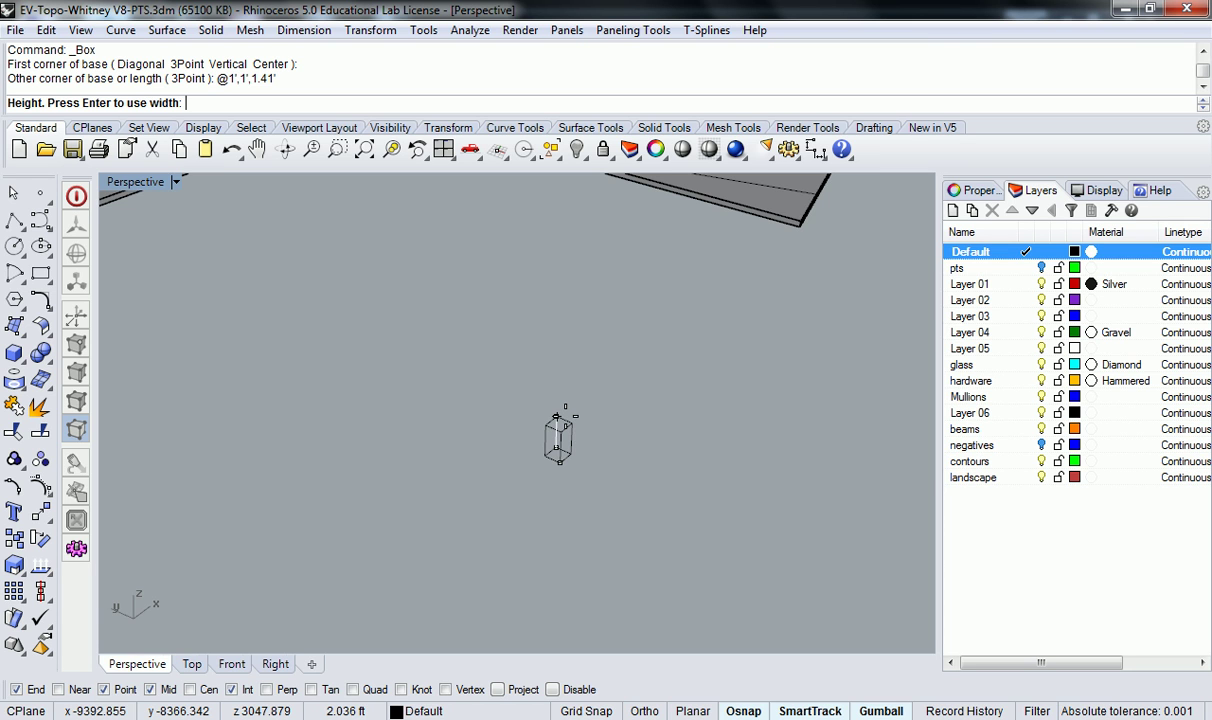
pyautogui.write("1.41'")
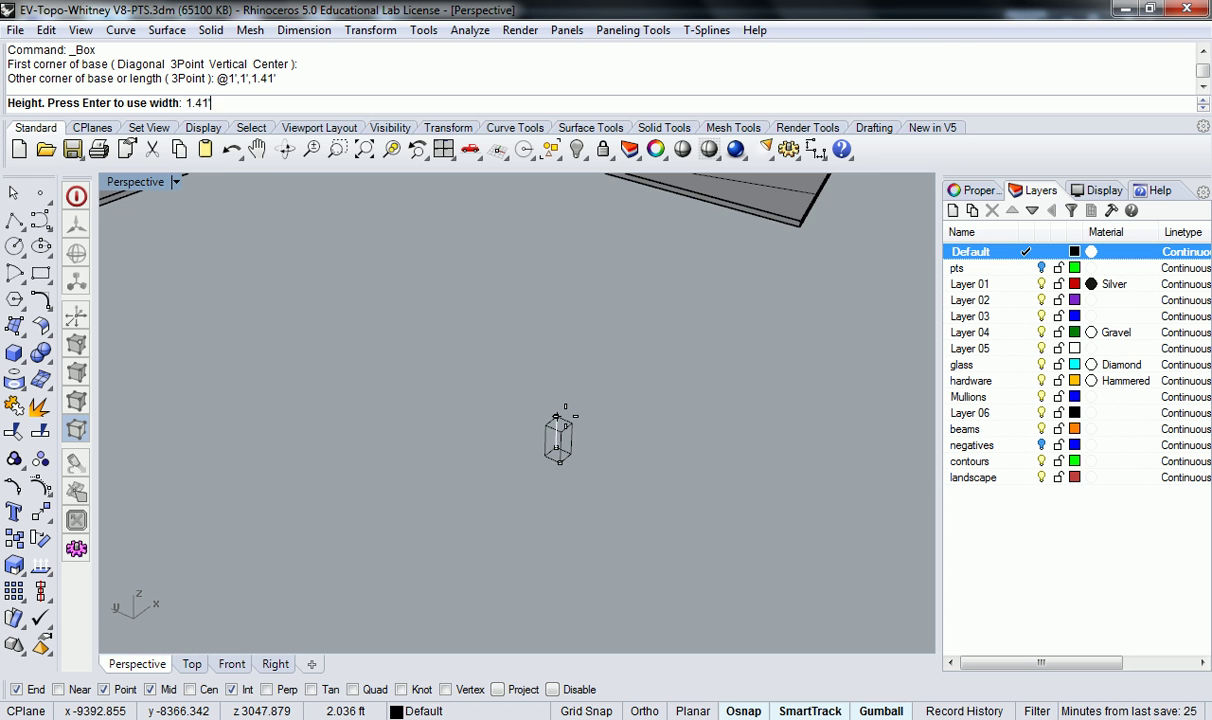
pyautogui.press('Return')
# Step: Switch the viewport to Wireframe display, select the small box and zoom to the selection
pyautogui.scroll(-6, 566, 425)
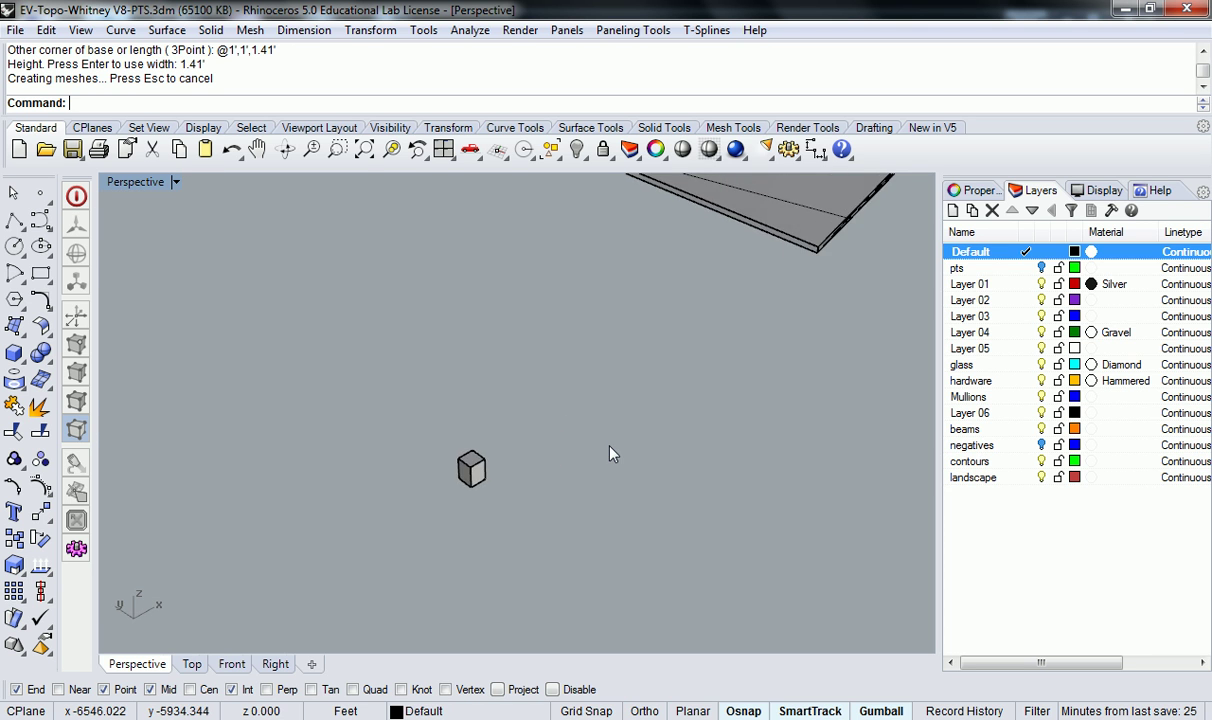
pyautogui.moveTo(629, 474); pyautogui.dragTo(660, 467, button='right')
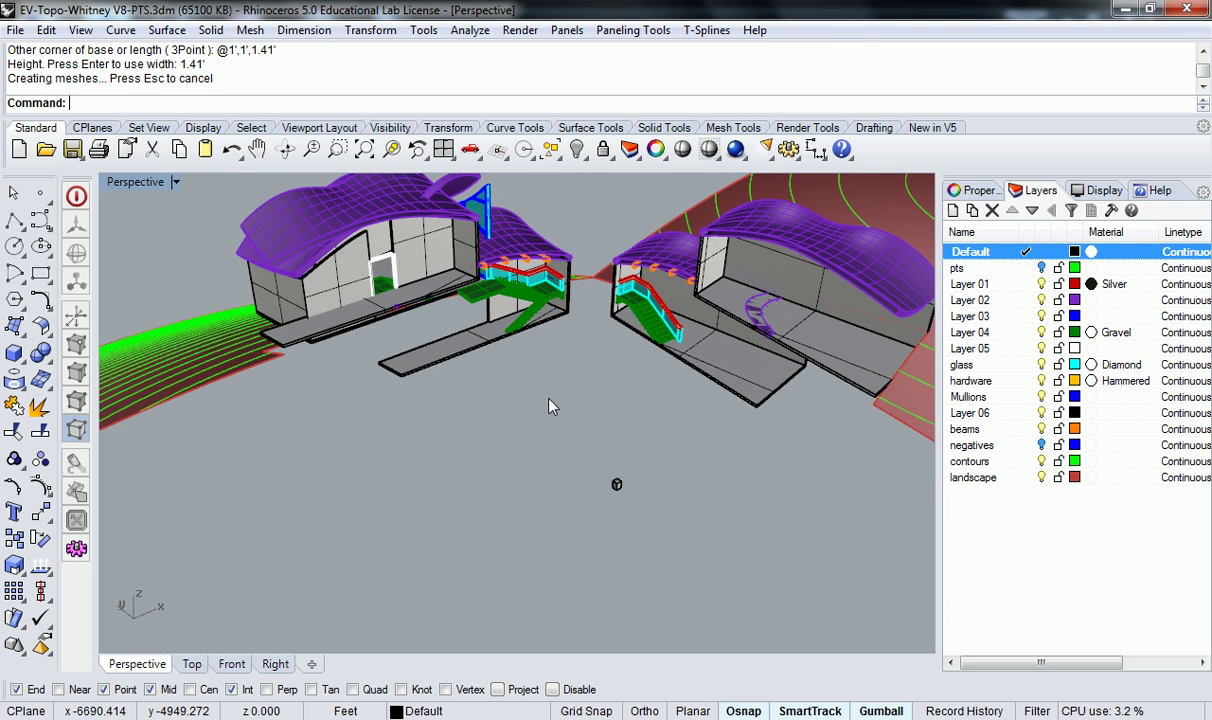
pyautogui.click(150, 128)
pyautogui.click(203, 128)
pyautogui.click(19, 149)
pyautogui.scroll(10, 547, 385)
pyautogui.scroll(-2, 655, 491)
pyautogui.click(641, 473)
pyautogui.write('ZS')
pyautogui.press('Return')
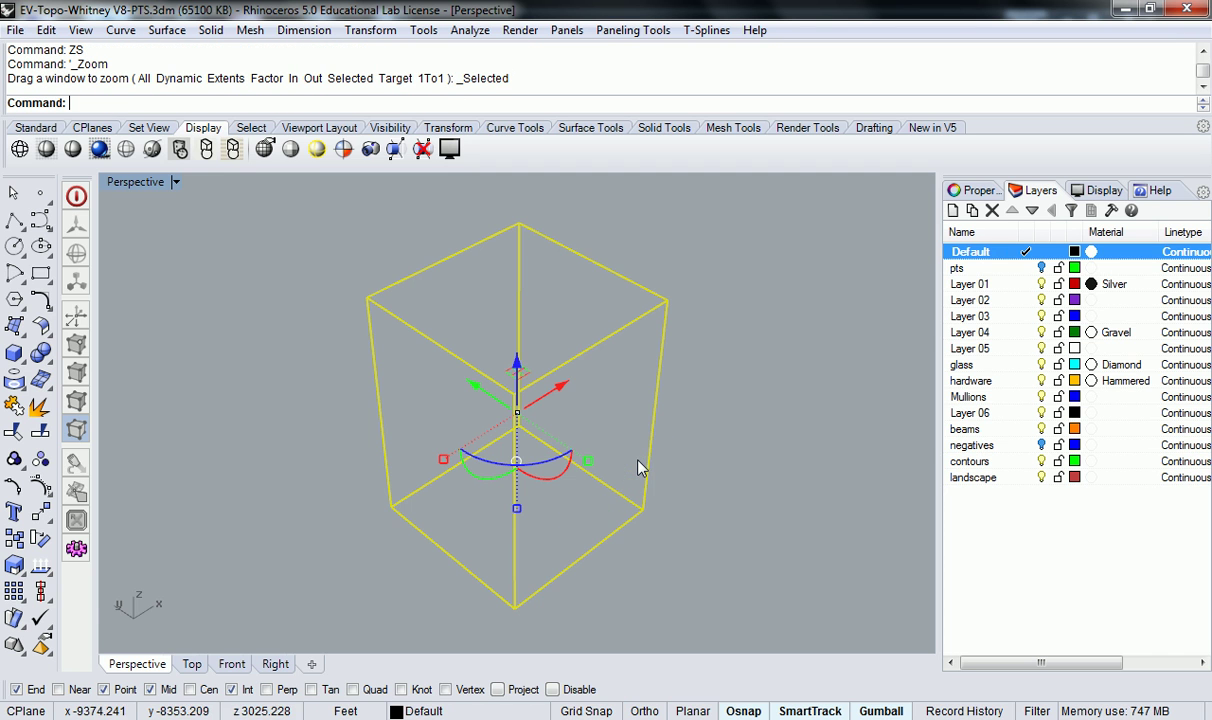
# Step: Deselect the box and preview it in Shaded display
pyautogui.moveTo(514, 419); pyautogui.dragTo(577, 433, button='right')
pyautogui.click(592, 436)
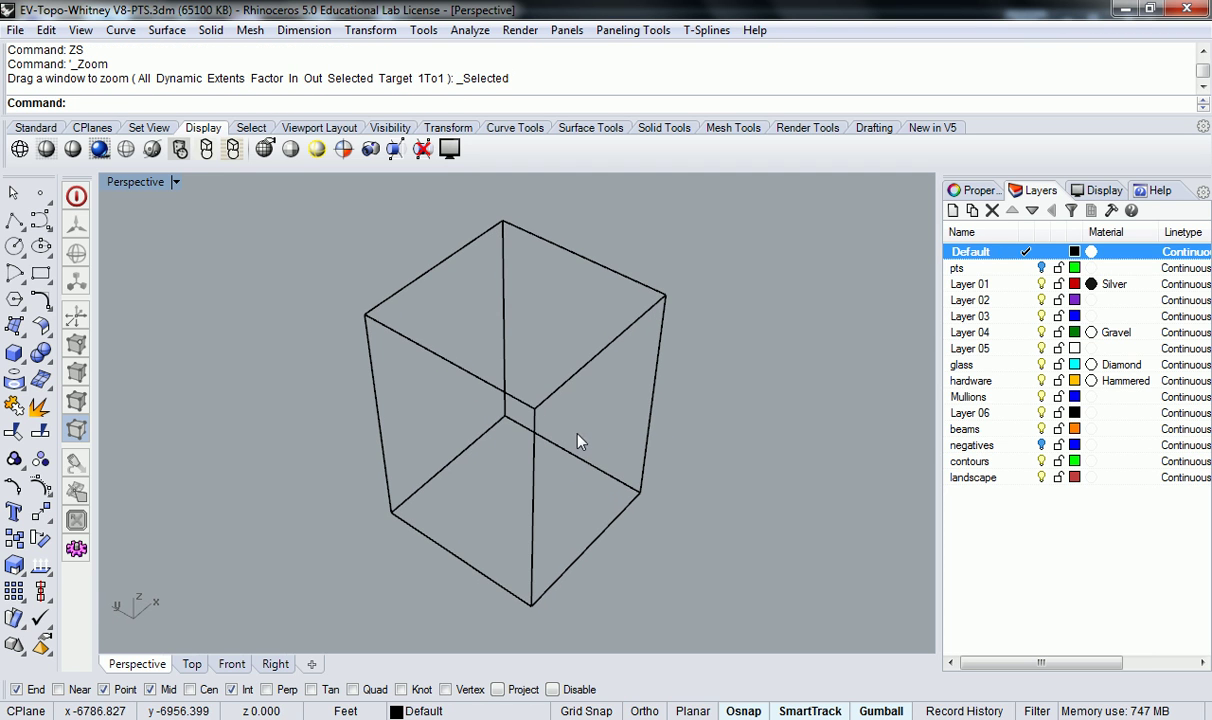
pyautogui.hotkey('ctrl', 'alt', 's')
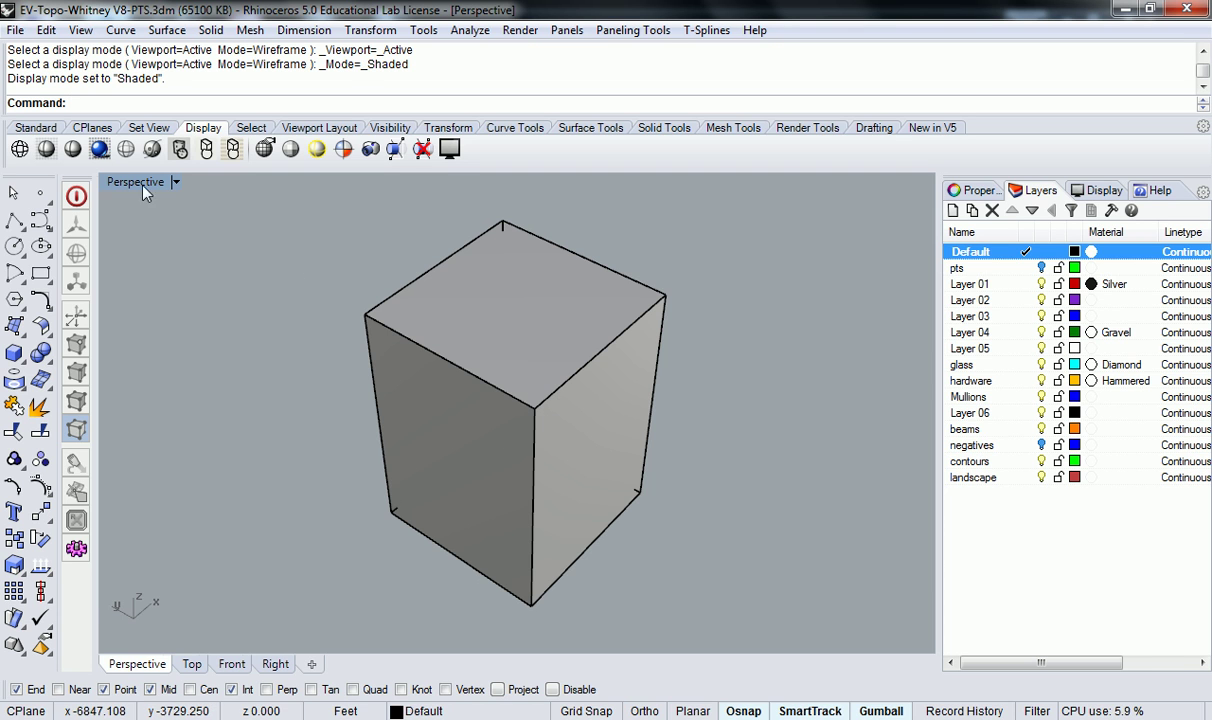
# Step: Set the Perspective viewport to Wireframe display and change its projection to Parallel
pyautogui.click(19, 148)
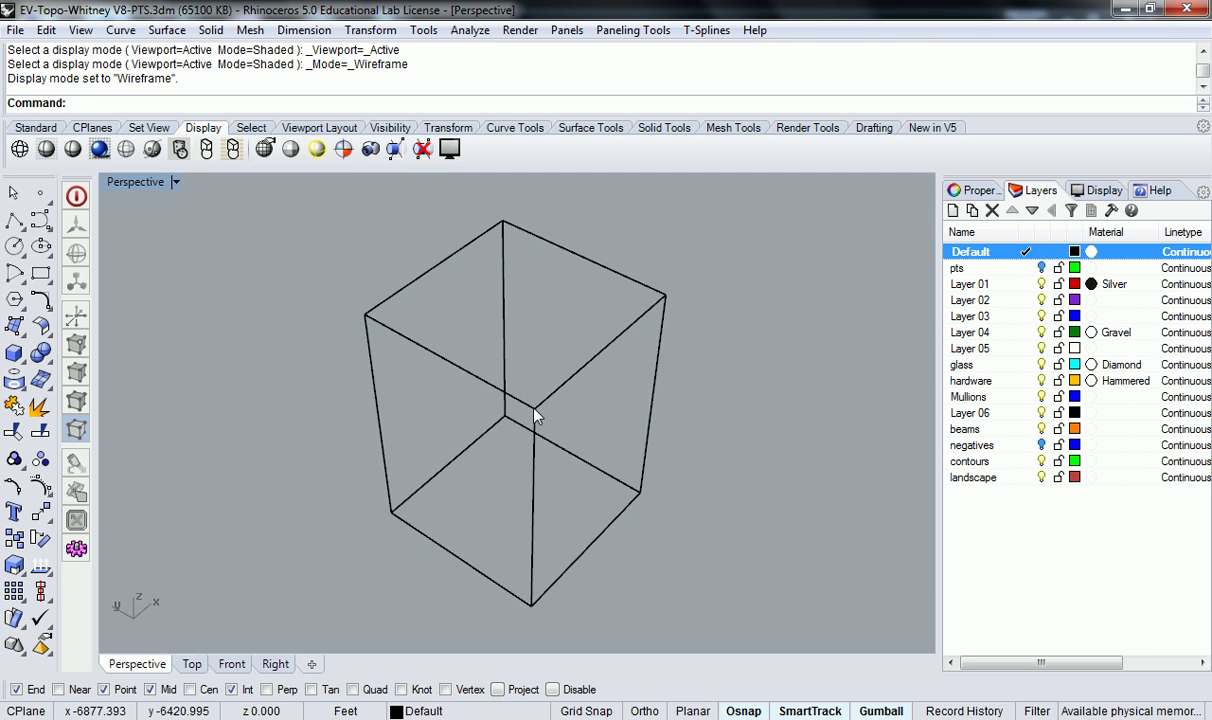
pyautogui.click(975, 190)
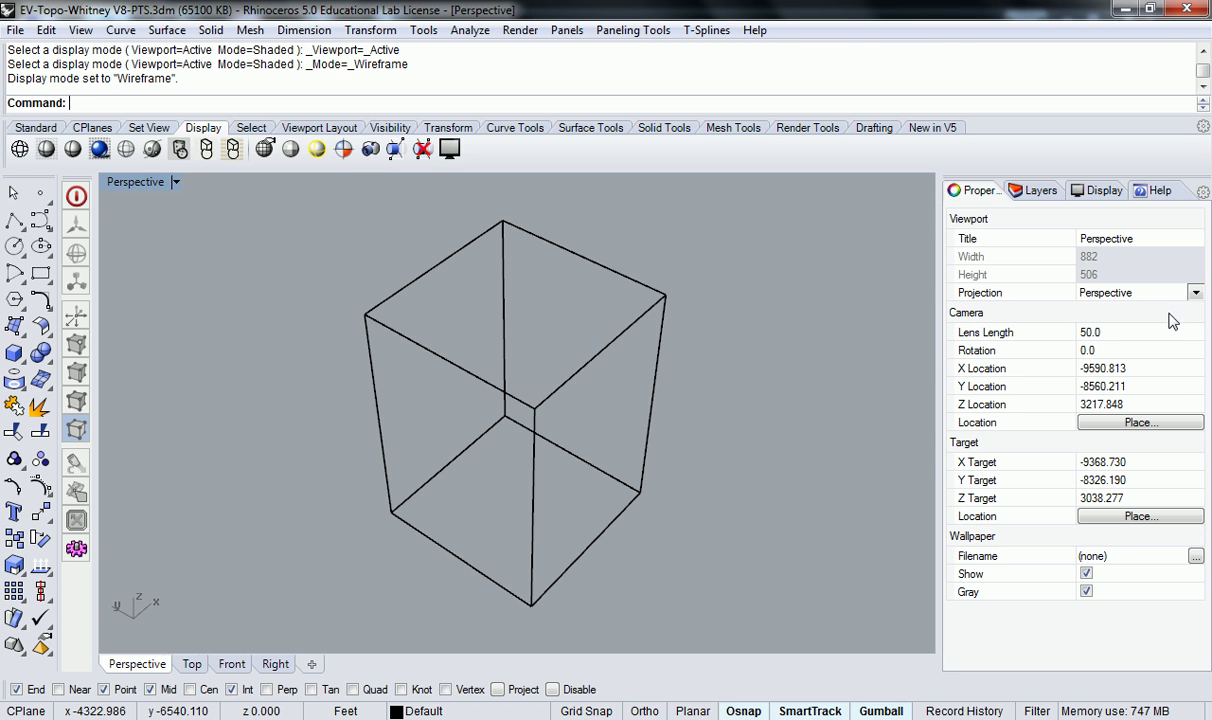
pyautogui.click(1135, 292)
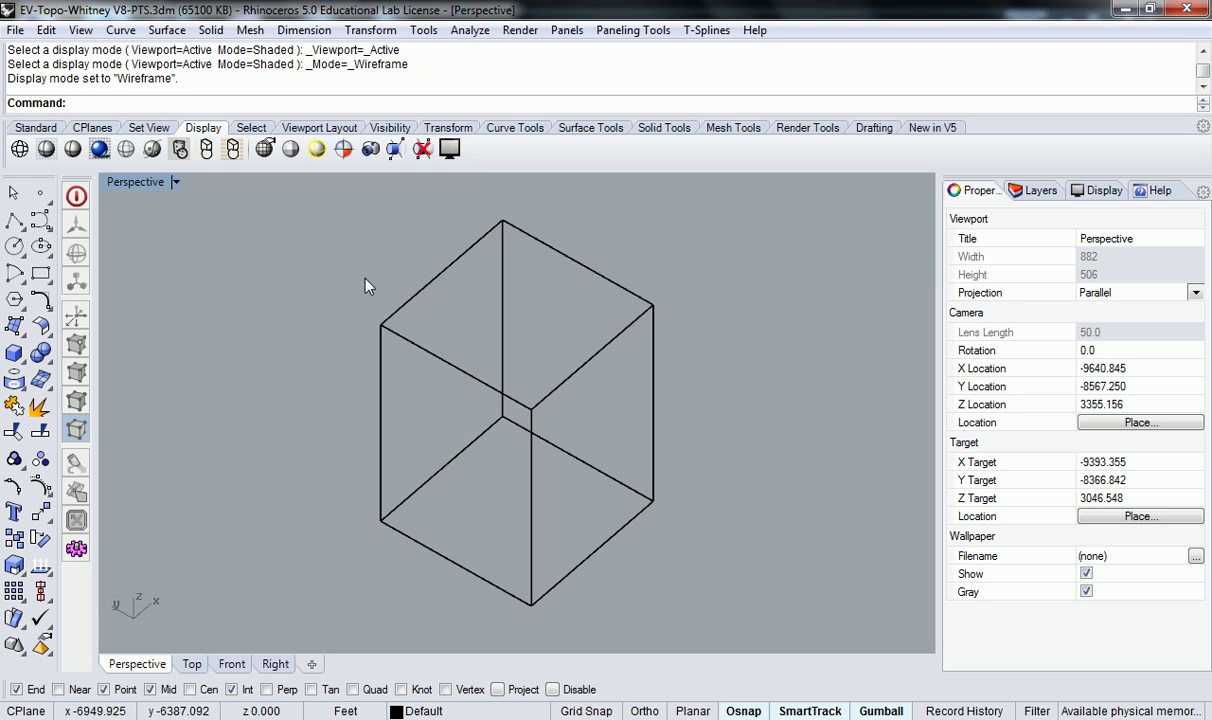
# Step: Place the camera at the box's near upper corner and its target at the diagonally opposite lower corner
pyautogui.click(139, 184)
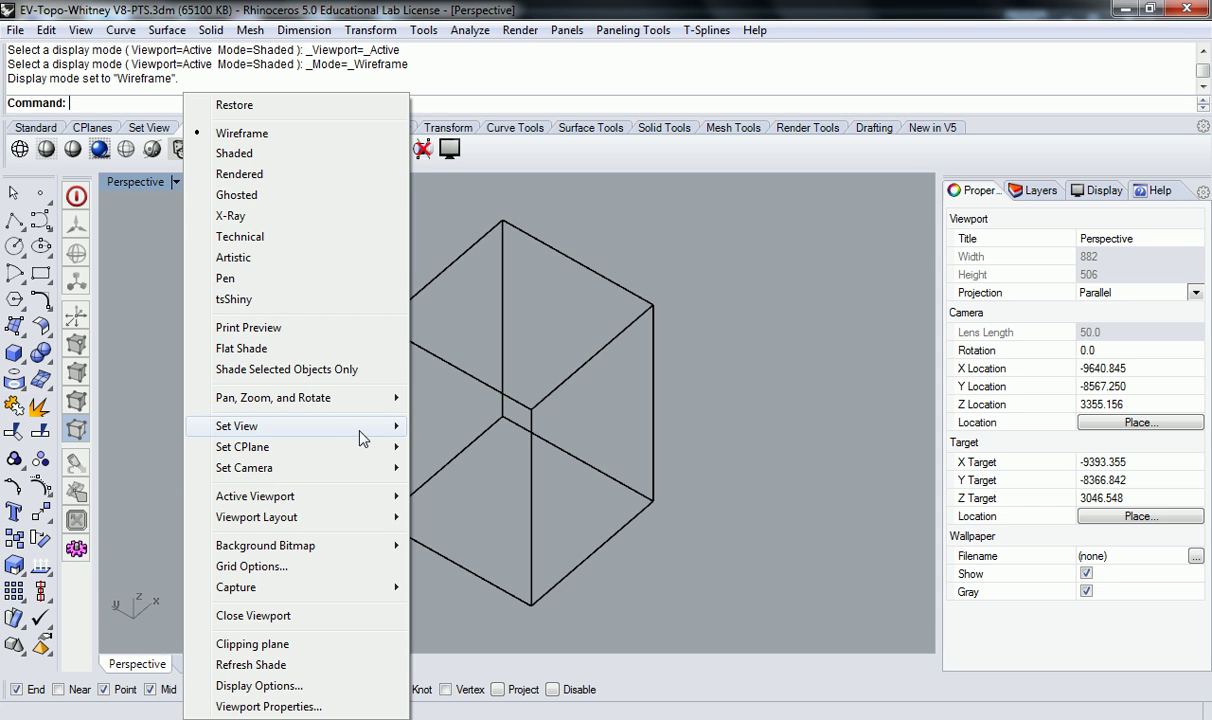
pyautogui.moveTo(392, 470)
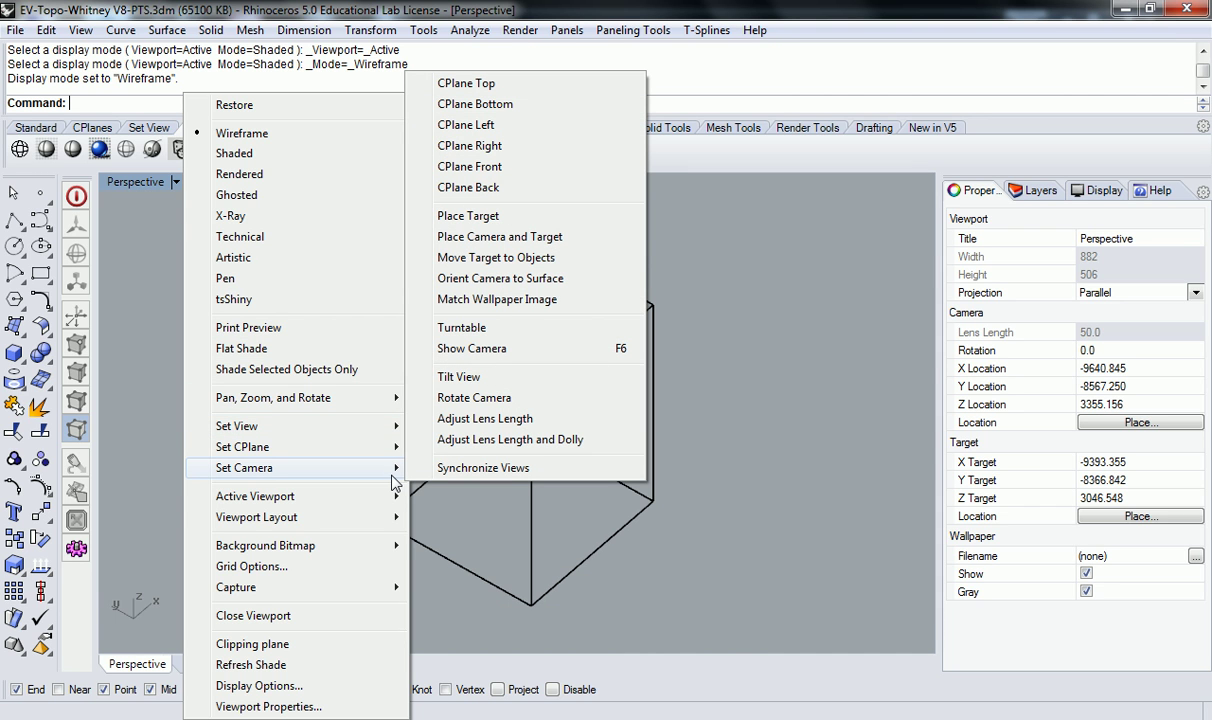
pyautogui.click(517, 245)
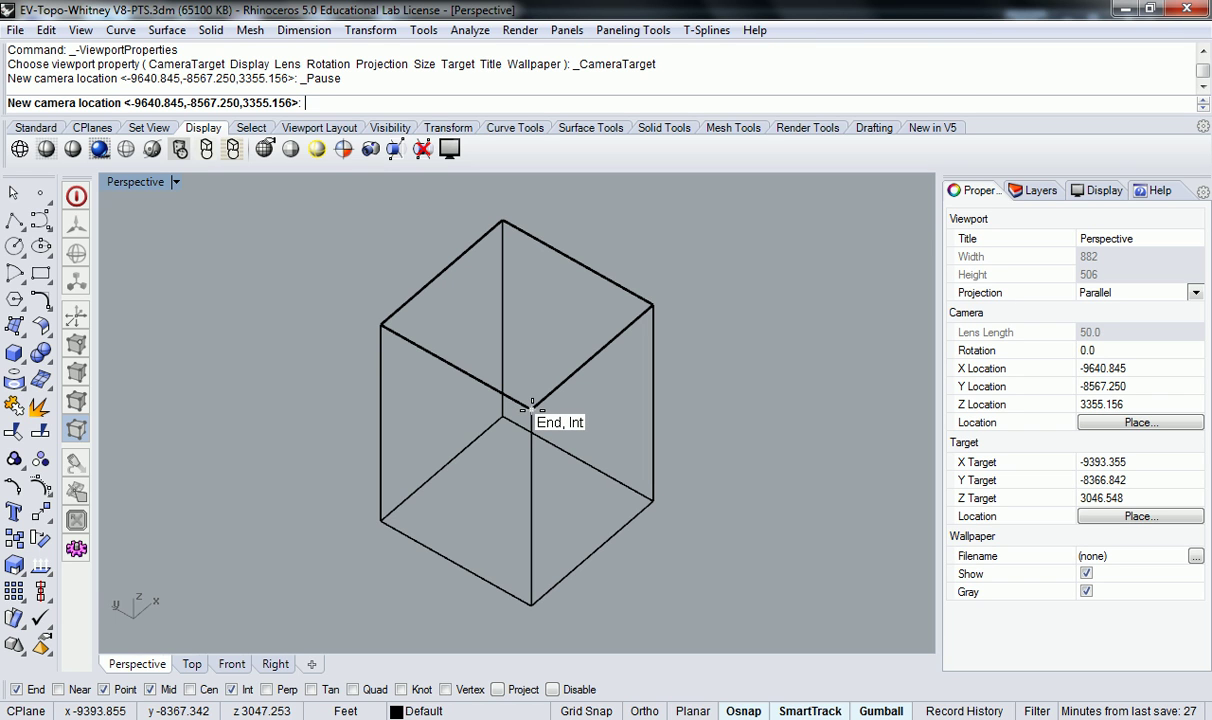
pyautogui.press('Return')
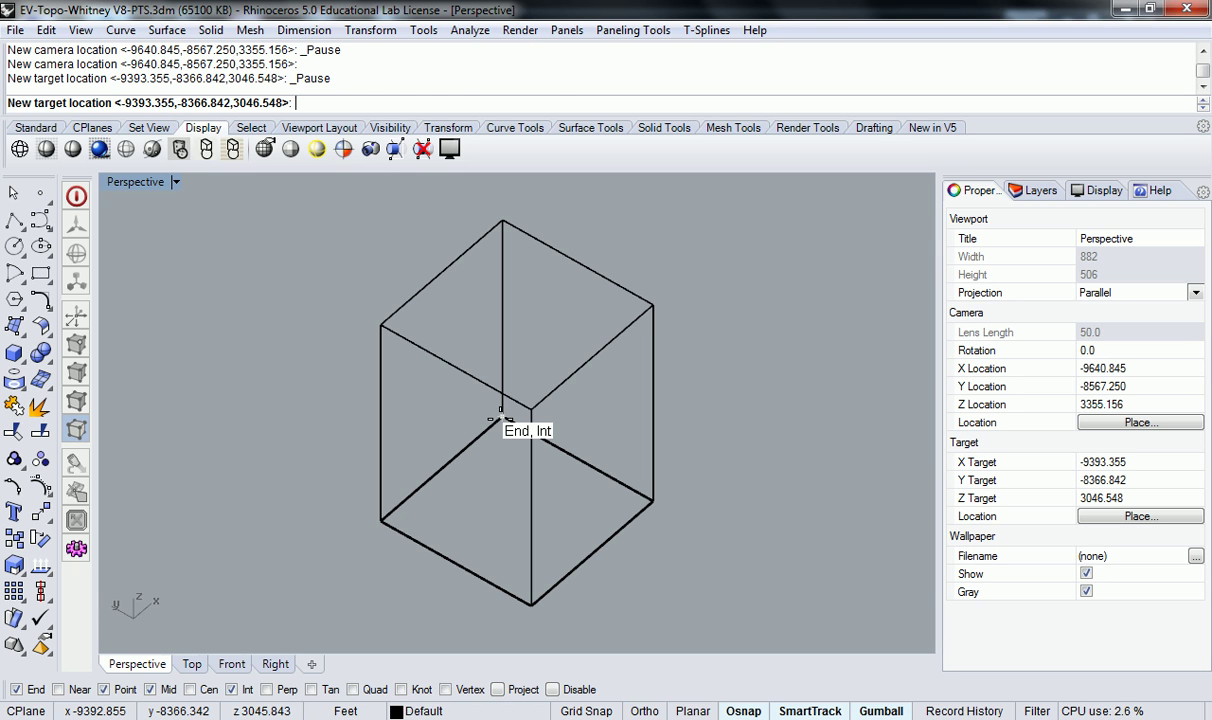
pyautogui.click(500, 419)
pyautogui.press('Return')
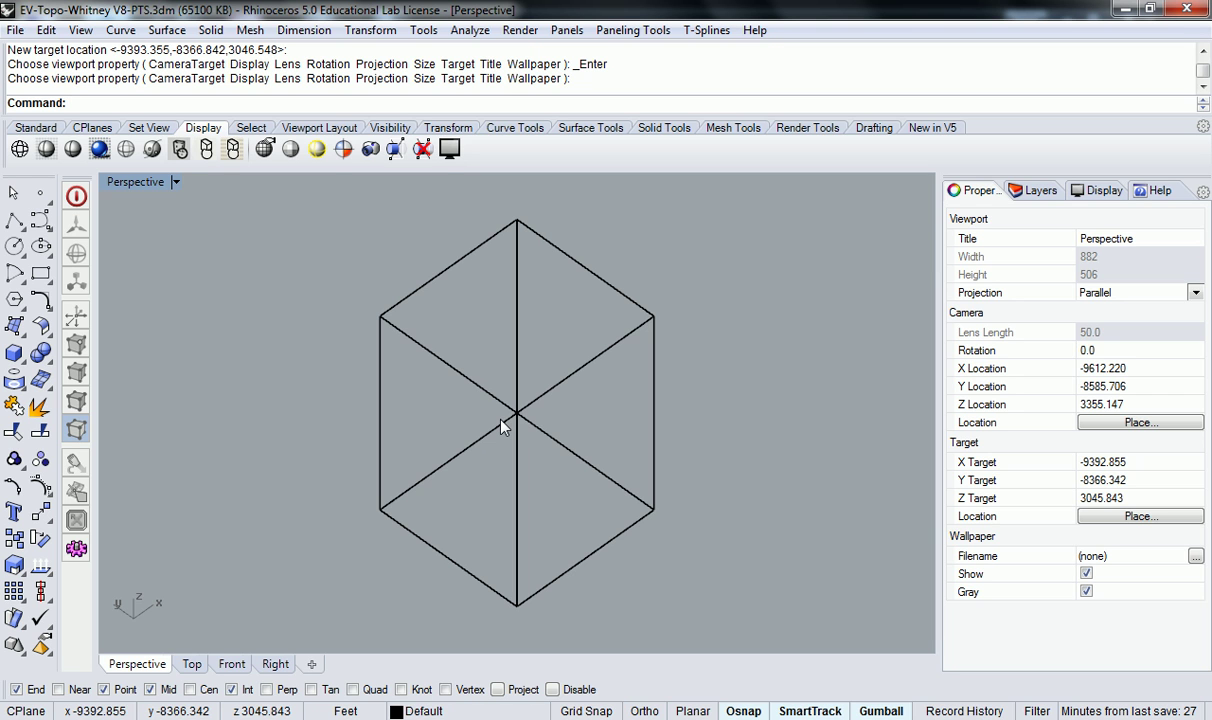
# Step: Orbit away from the aligned view, enable Project snapping and try placing the camera and target on the box's opposite corners again
pyautogui.moveTo(498, 433); pyautogui.dragTo(536, 433, button='right')
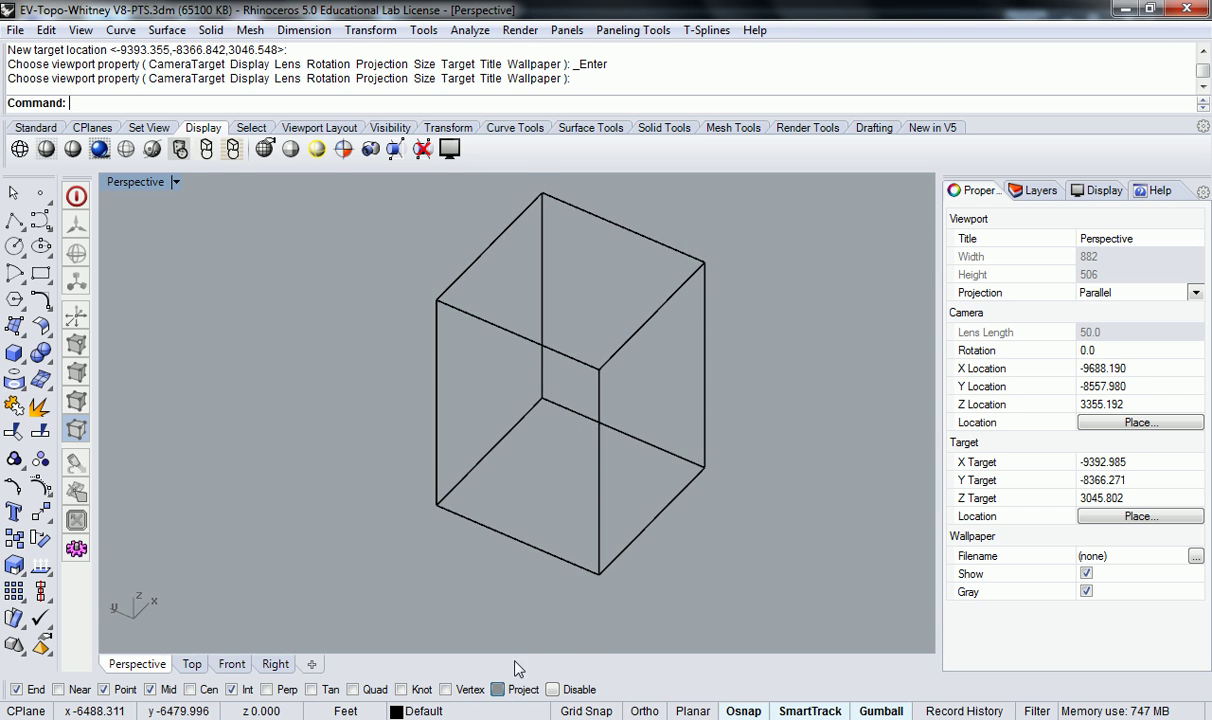
pyautogui.rightClick(137, 190)
pyautogui.rightClick(140, 180)
pyautogui.click(140, 180)
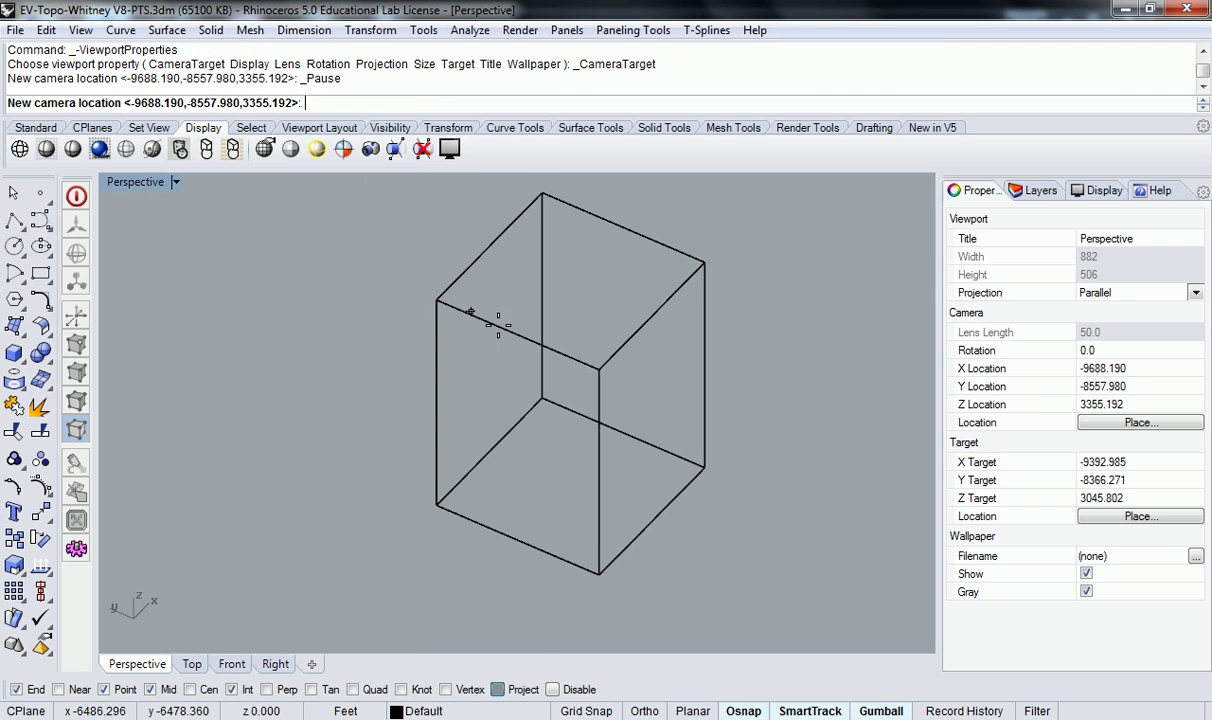
pyautogui.click(601, 367)
pyautogui.click(548, 404)
pyautogui.press('Return')
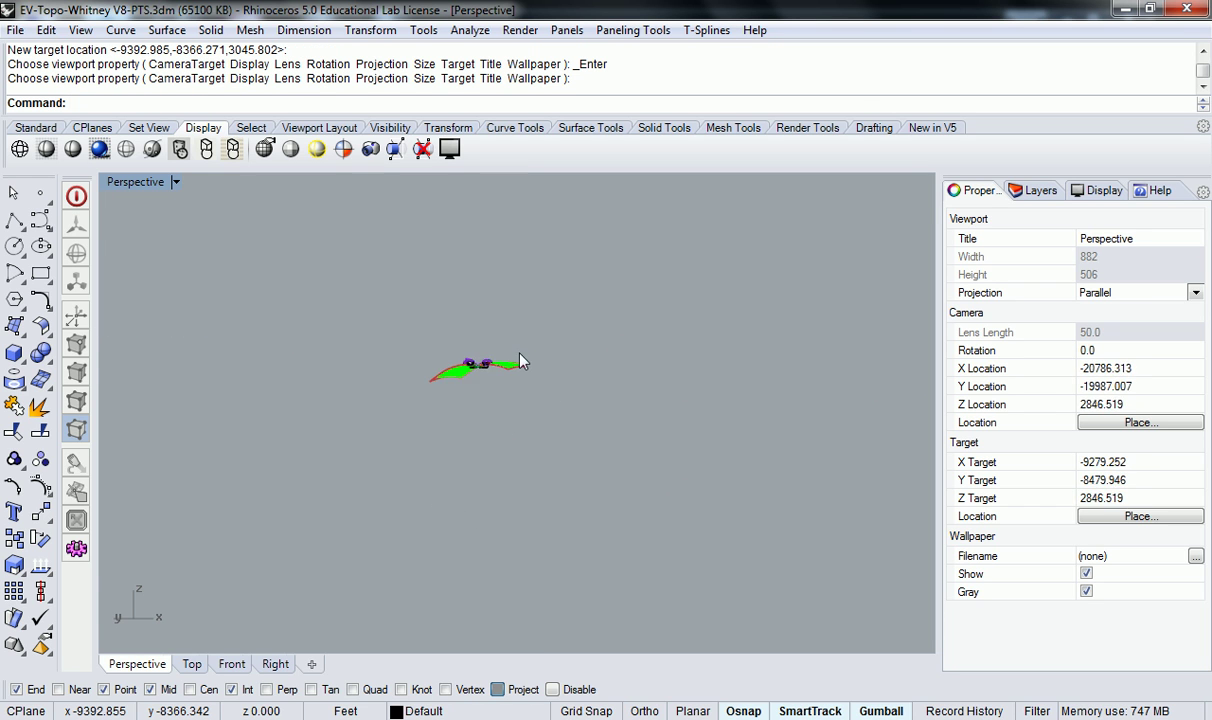
# Step: Turn off Project snapping and place the camera at the box's near upper corner with its target at the opposite lower corner
pyautogui.scroll(8, 447, 358)
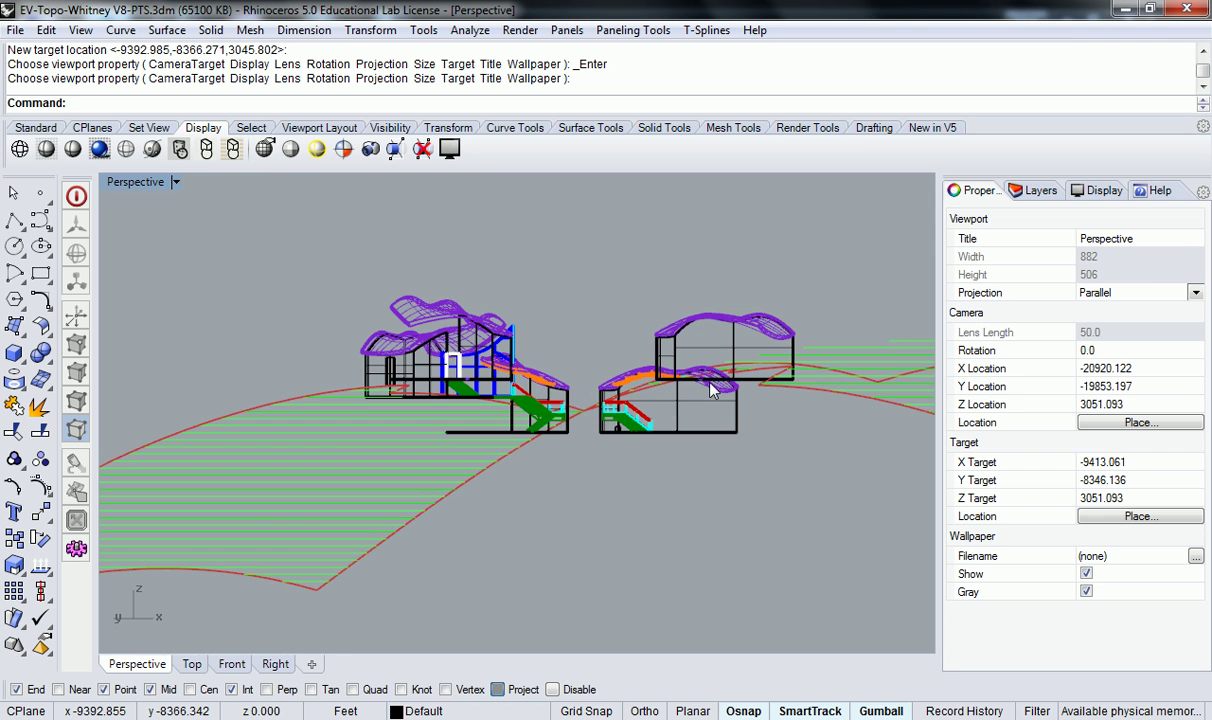
pyautogui.moveTo(700, 351); pyautogui.dragTo(745, 486, button='right')
pyautogui.scroll(15, 600, 402)
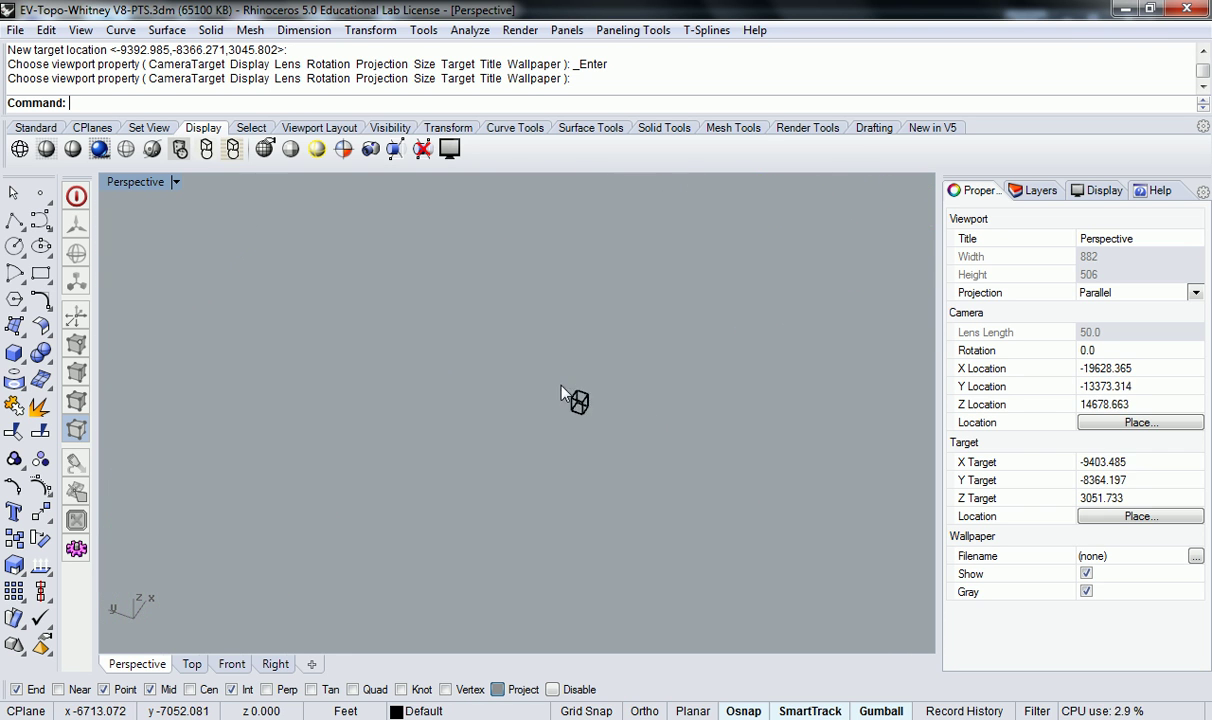
pyautogui.scroll(5, 517, 408)
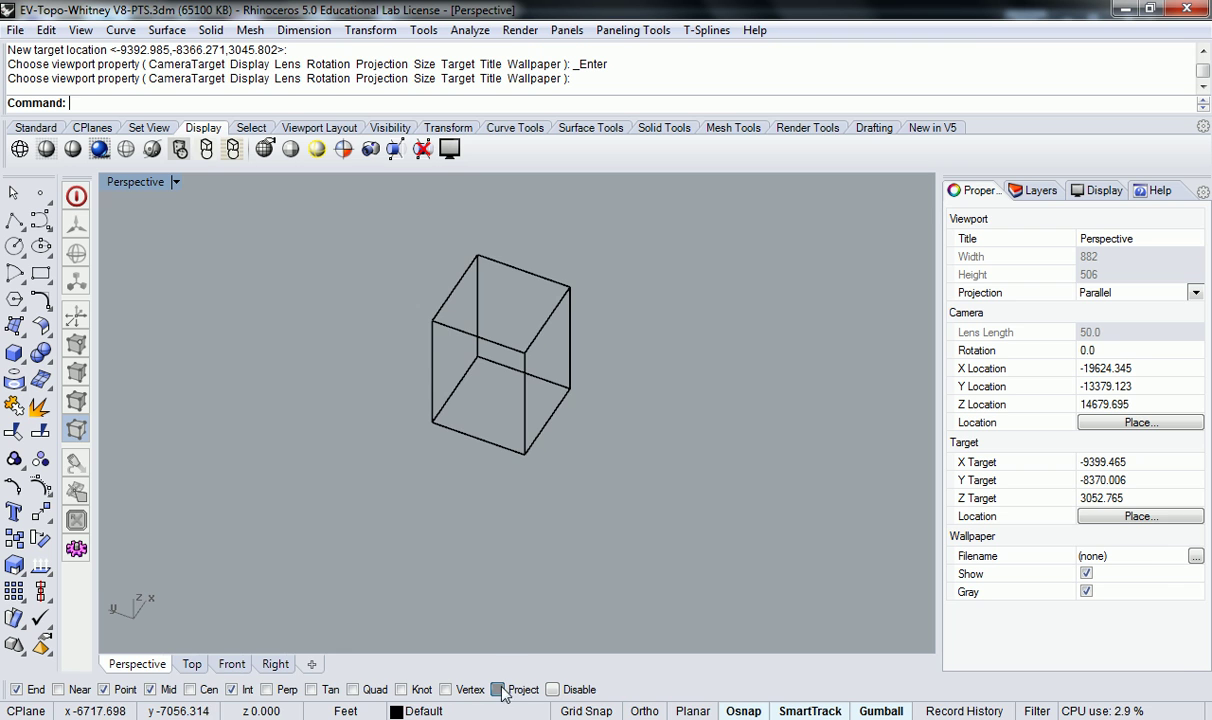
pyautogui.scroll(4, 498, 411)
pyautogui.moveTo(526, 388); pyautogui.dragTo(512, 348, button='right')
pyautogui.rightClick(512, 347)
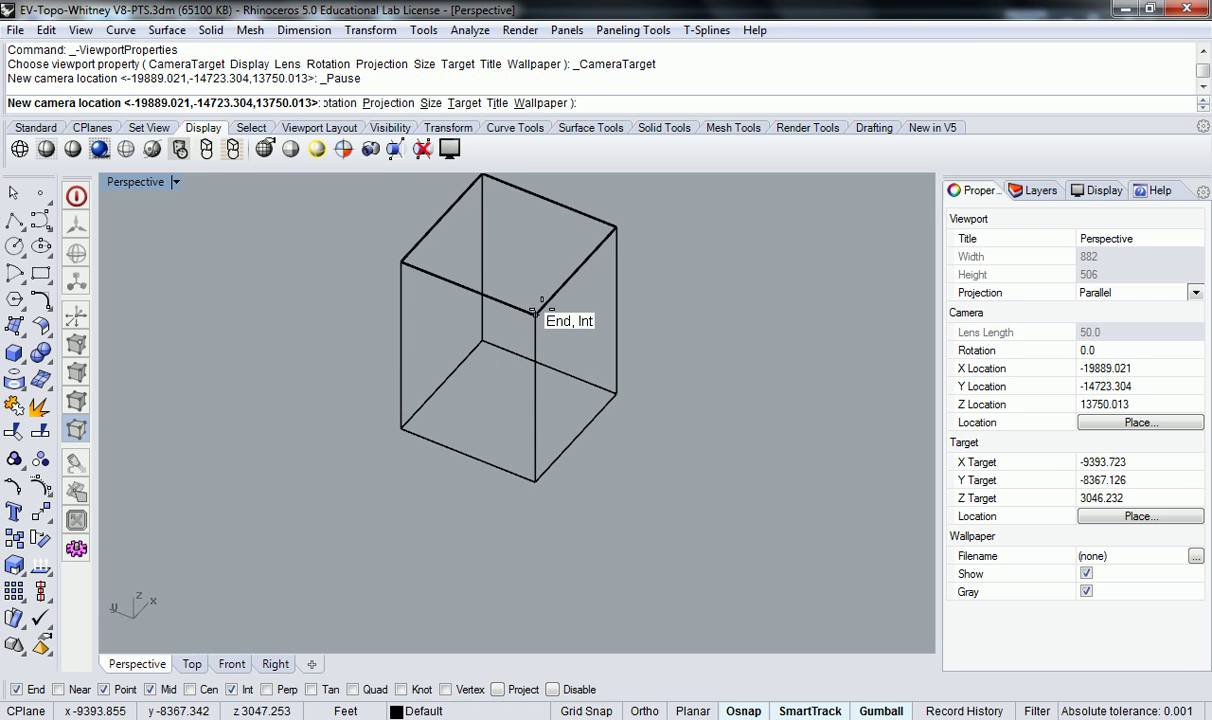
pyautogui.rightClick(538, 309)
pyautogui.click(482, 341)
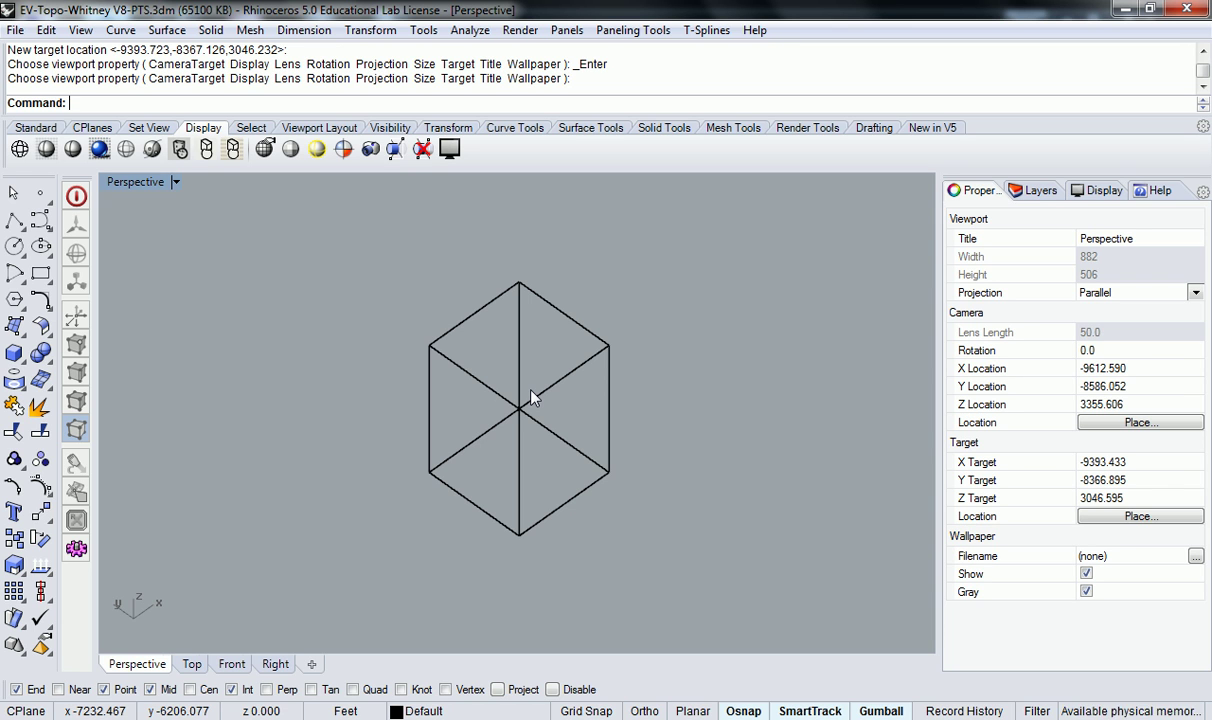
pyautogui.scroll(-10, 580, 282)
pyautogui.scroll(-5, 582, 277)
pyautogui.scroll(5, 563, 277)
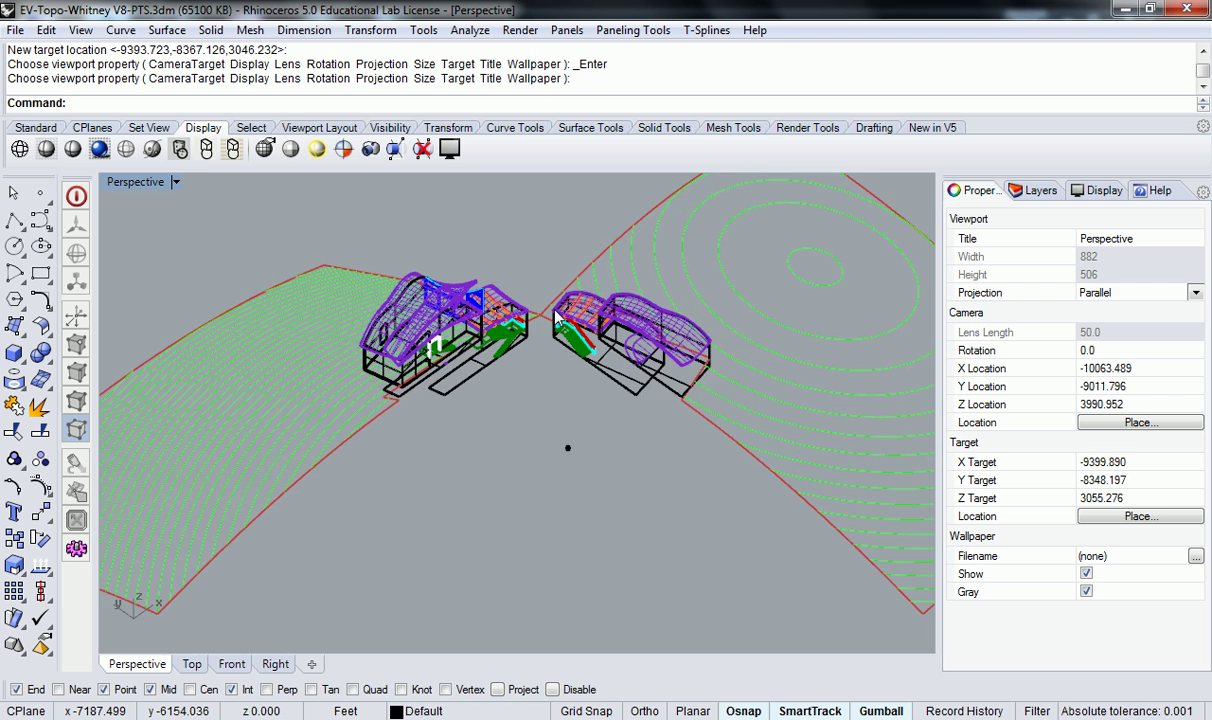
# Step: Orbit off the aligned view and realign the camera and target to the reference box's diagonally opposite corners
pyautogui.scroll(-3, 560, 330)
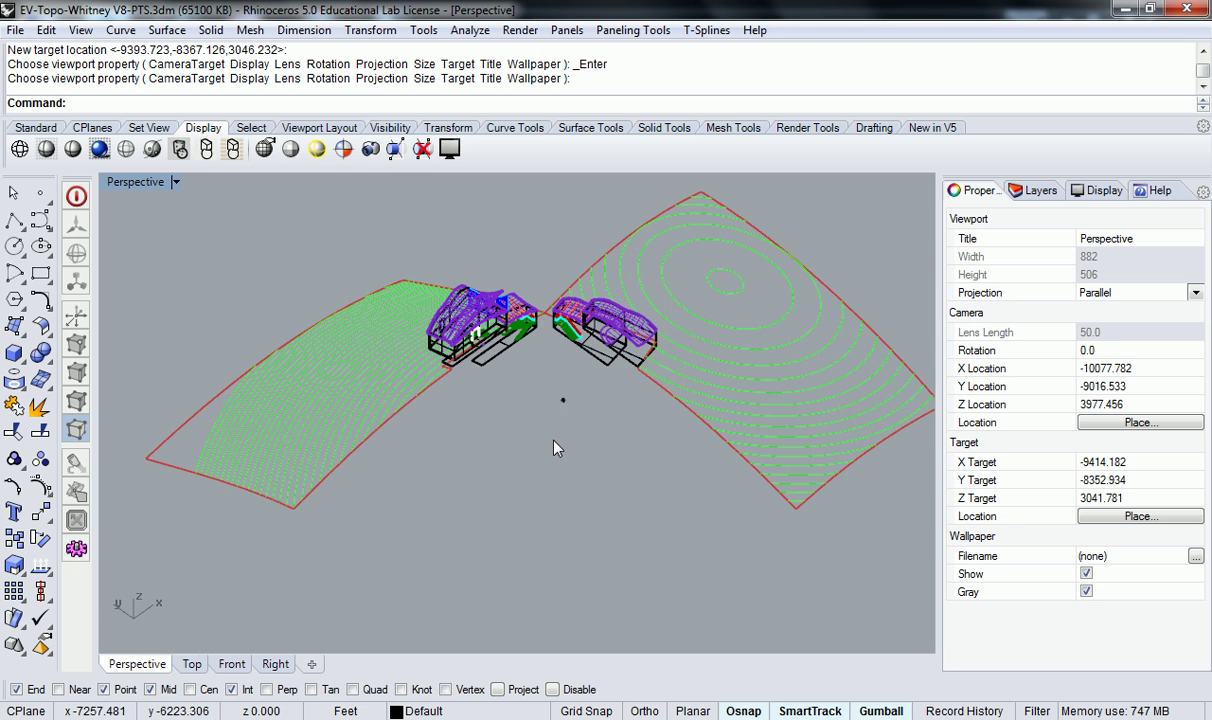
pyautogui.moveTo(524, 417); pyautogui.dragTo(611, 414, button='right')
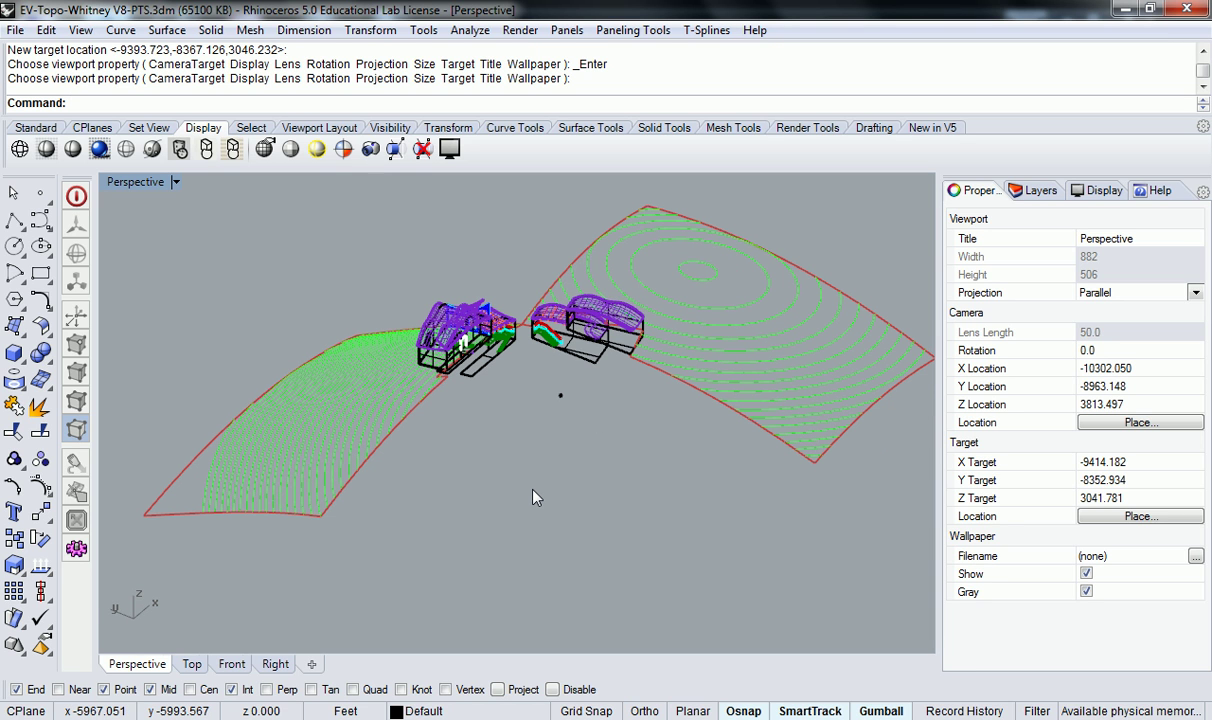
pyautogui.scroll(10, 555, 398)
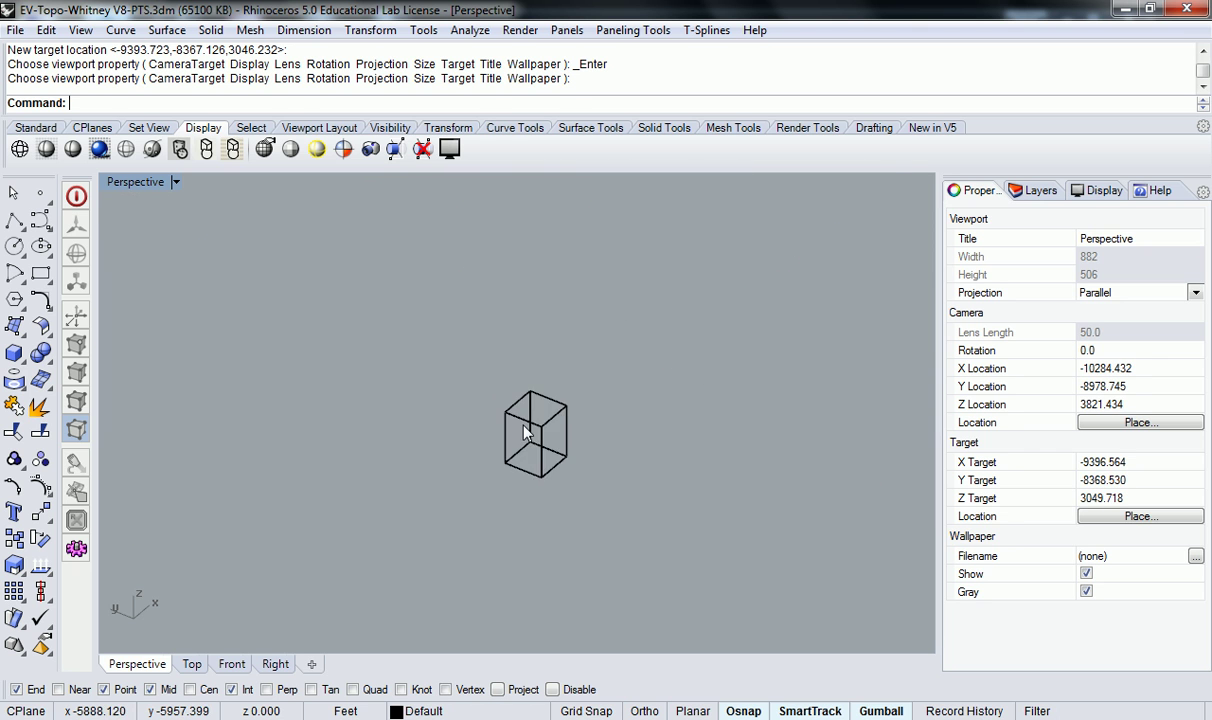
pyautogui.scroll(-10, 540, 425)
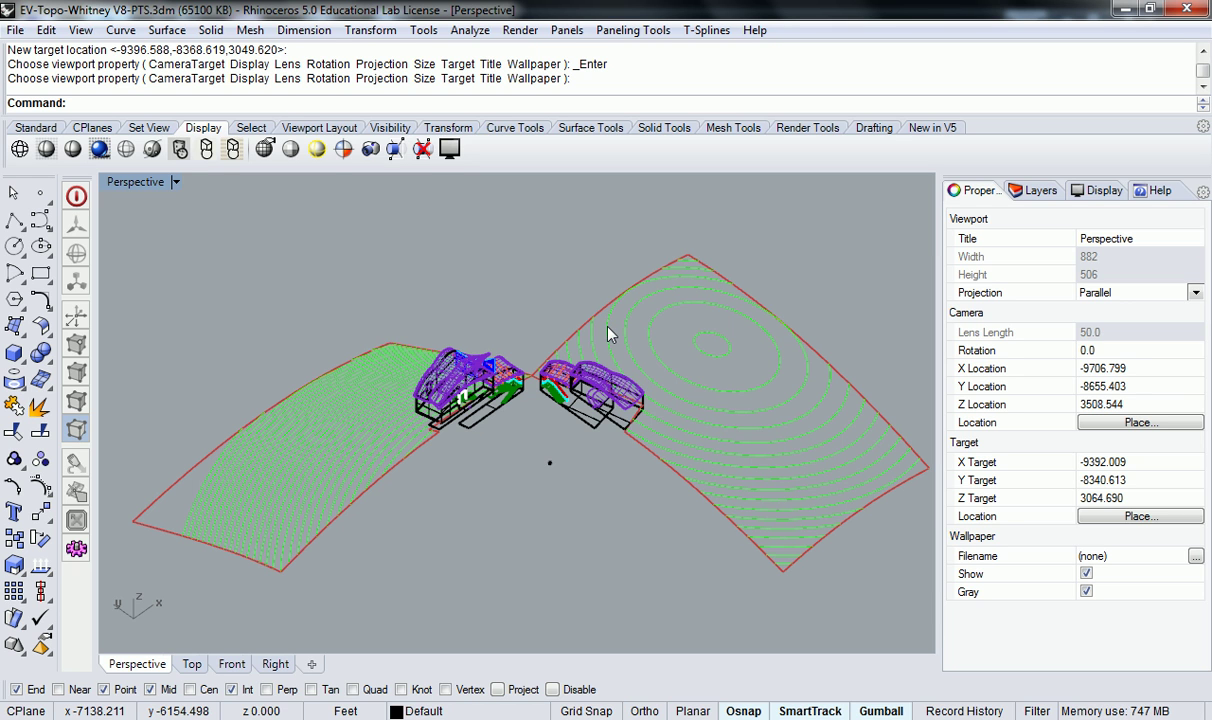
# Step: Move the reference box away from the buildings and landscape, and clear the selection
pyautogui.moveTo(587, 444); pyautogui.dragTo(523, 482)
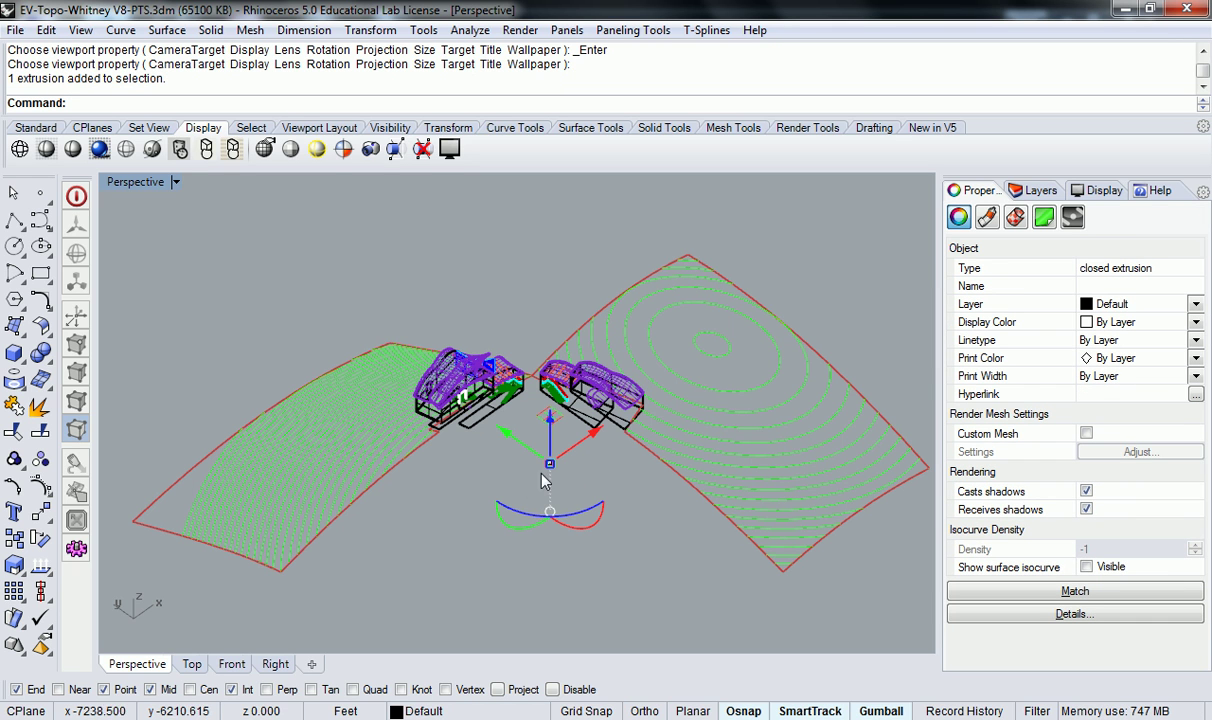
pyautogui.moveTo(553, 417); pyautogui.dragTo(258, 599)
pyautogui.click(485, 573)
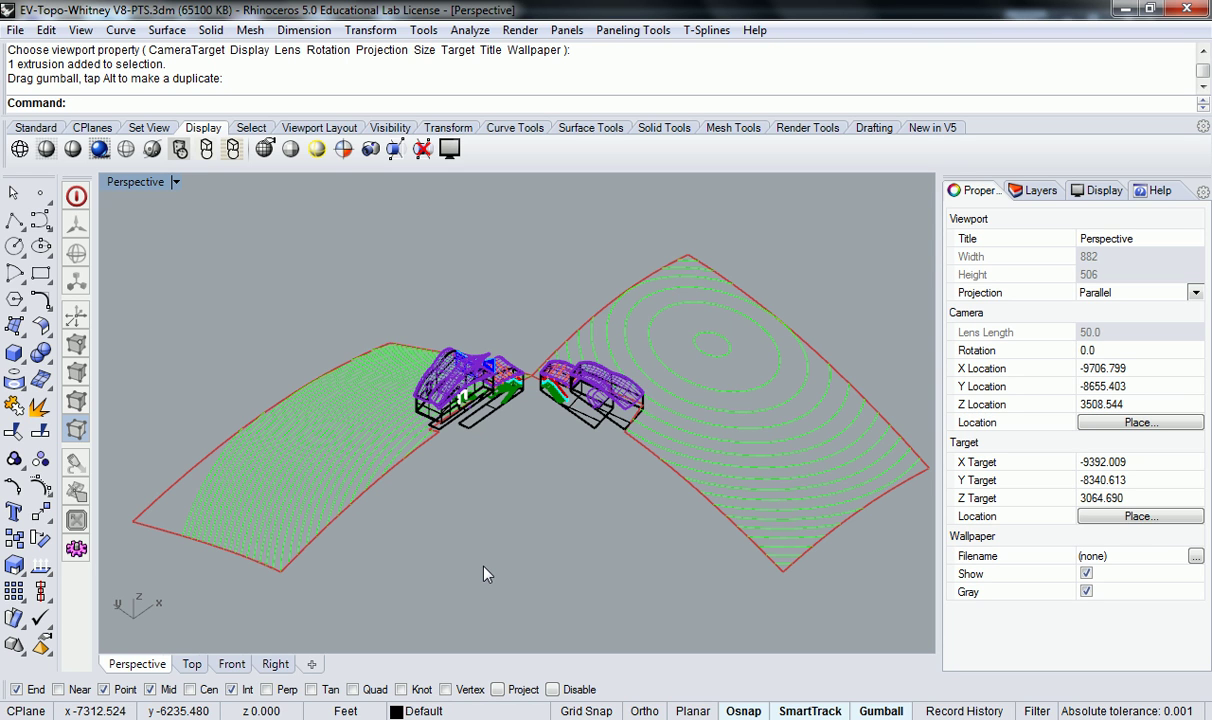
# Step: Restore the four-viewport layout and frame both building and landscape halves in the Top view
pyautogui.doubleClick(152, 179)
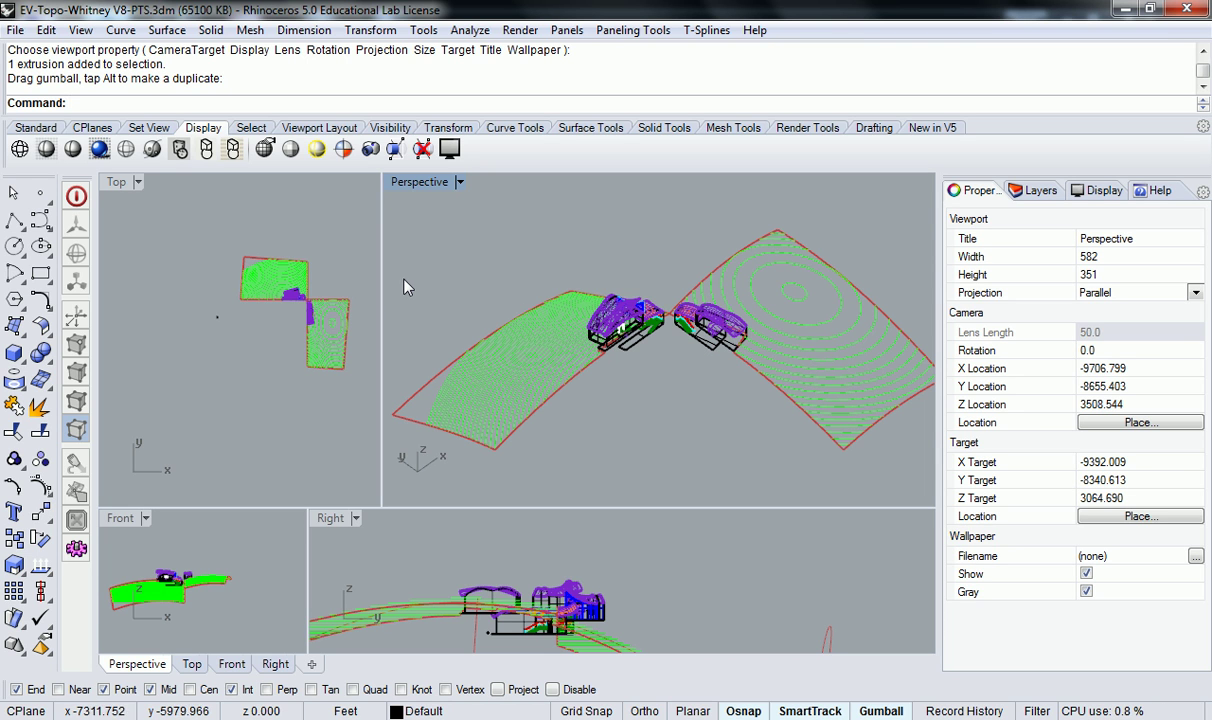
pyautogui.scroll(2, 327, 288)
pyautogui.moveTo(327, 288); pyautogui.dragTo(298, 292, button='right')
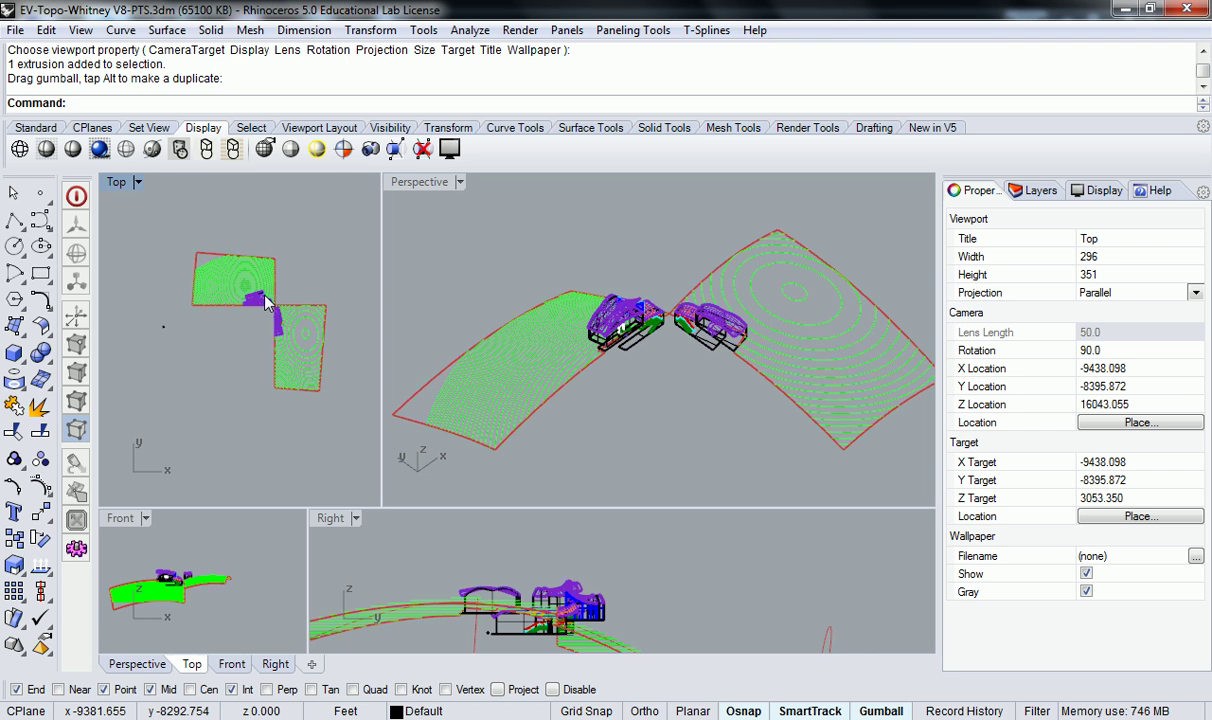
# Step: Section the upper-left landscape and building half in the Top view, from the shared corner to the far end of its lower edge
pyautogui.write('Section')
pyautogui.press('Return')
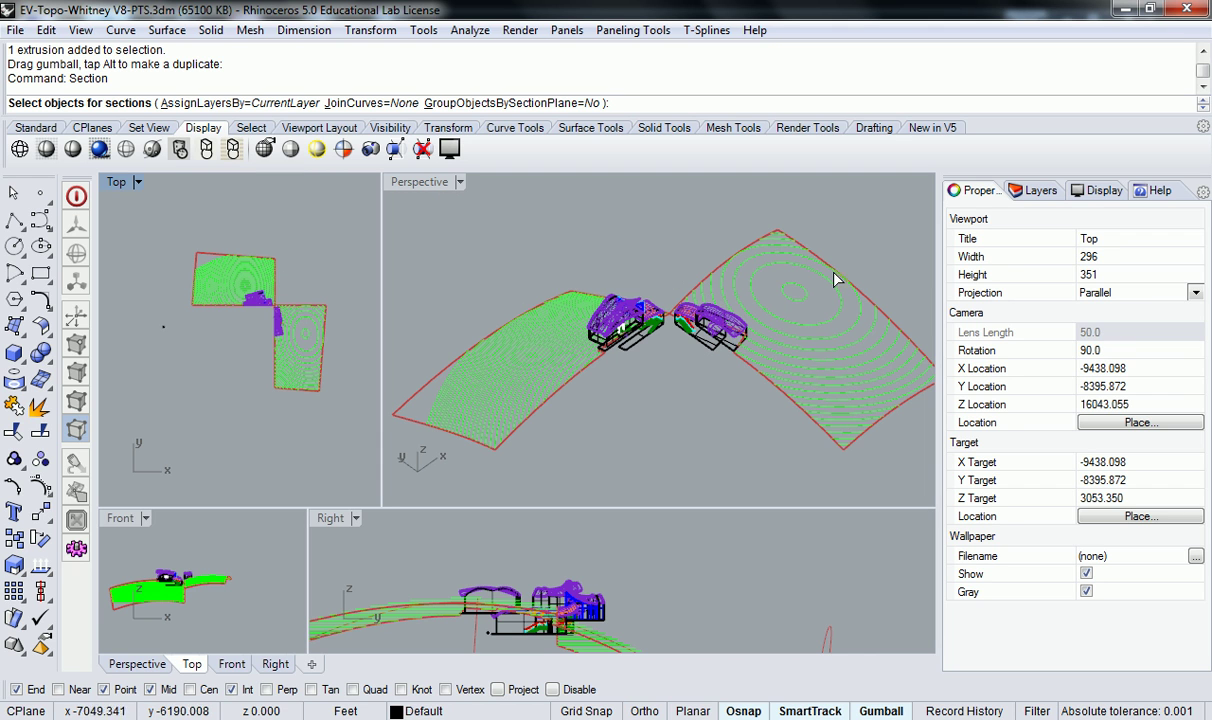
pyautogui.scroll(2, 205, 250)
pyautogui.scroll(3, 250, 263)
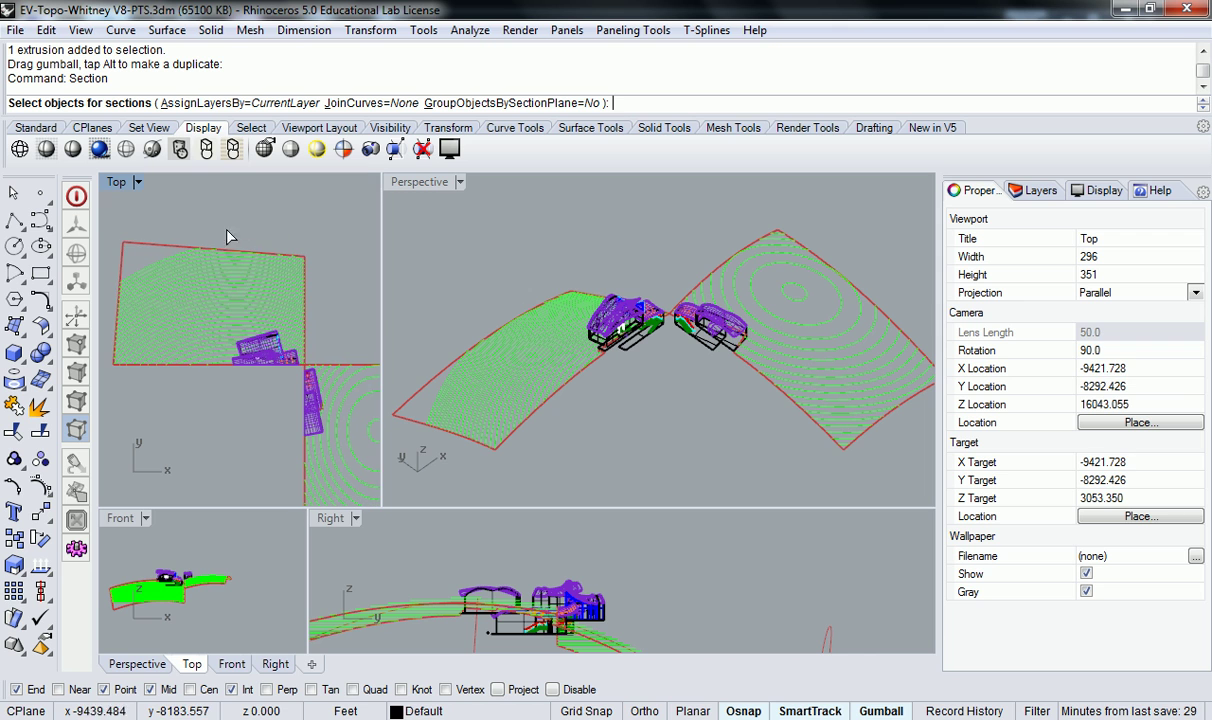
pyautogui.moveTo(103, 221); pyautogui.dragTo(310, 368)
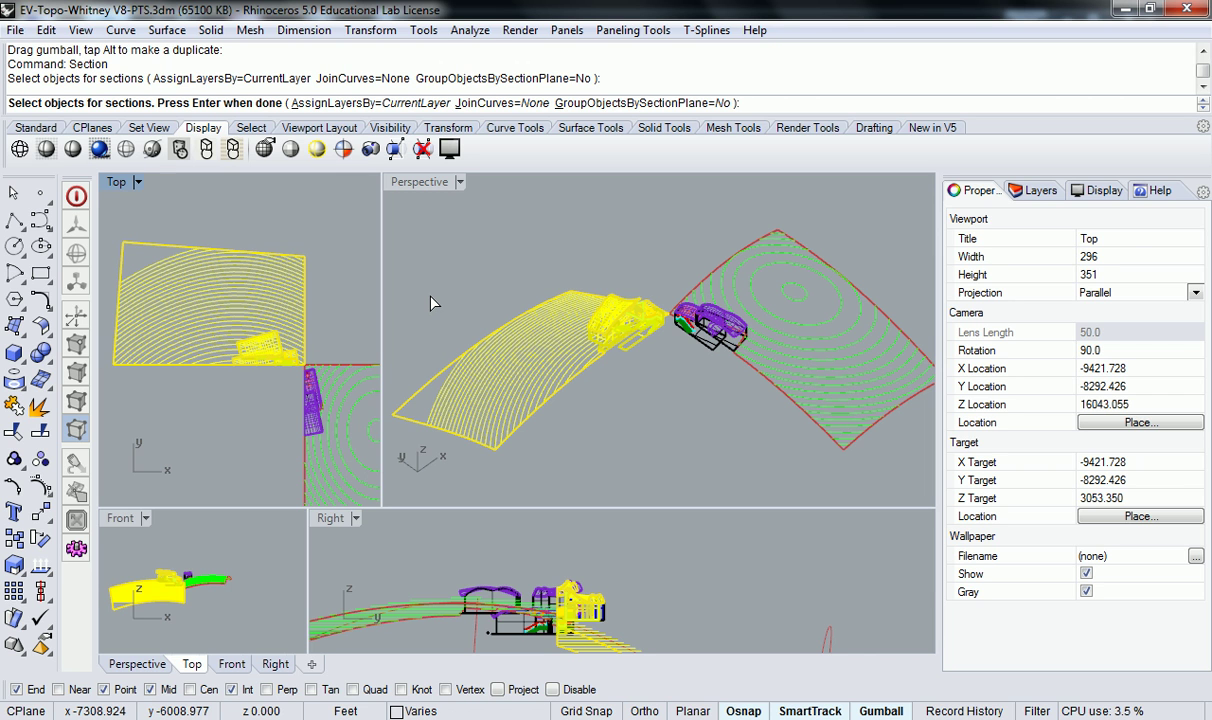
pyautogui.press('Return')
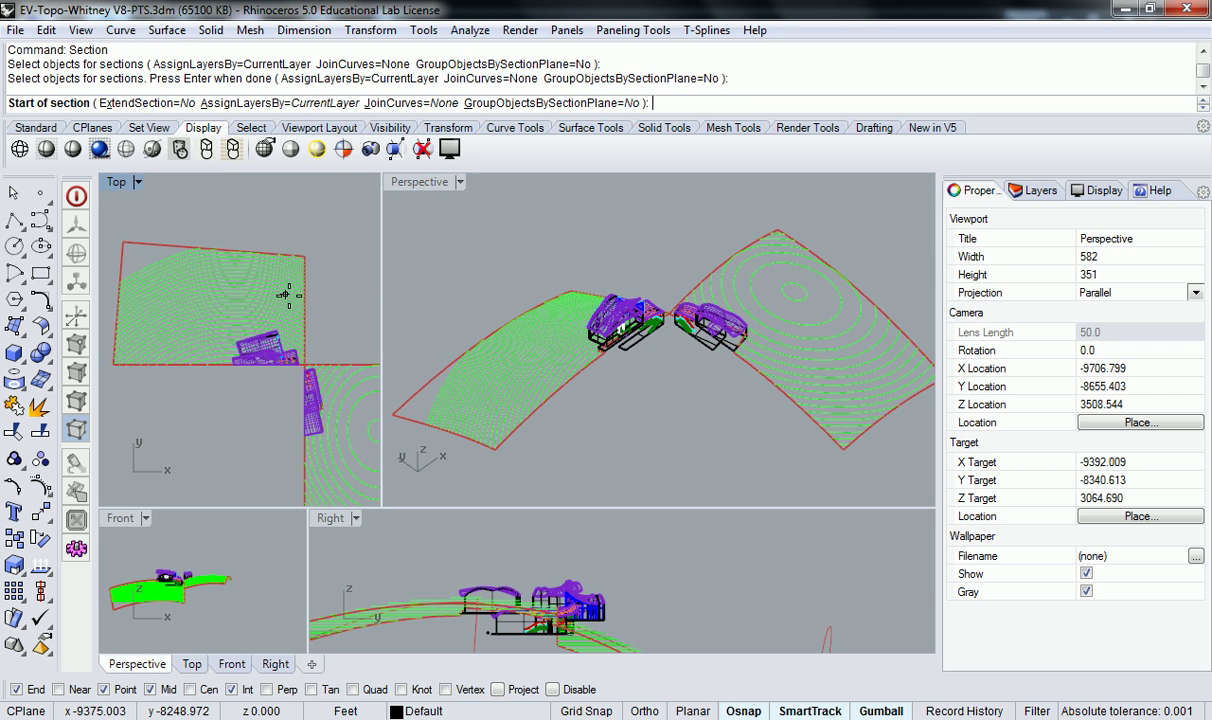
pyautogui.scroll(5, 300, 379)
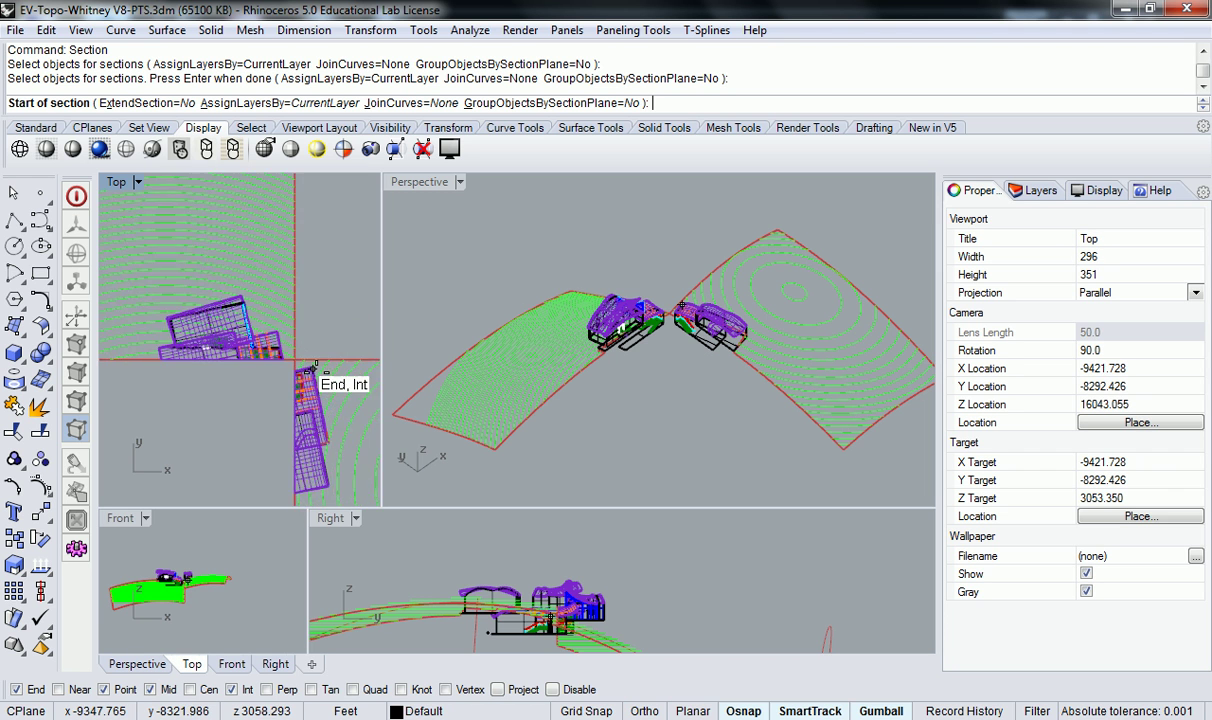
pyautogui.click(293, 379)
pyautogui.scroll(-5, 292, 380)
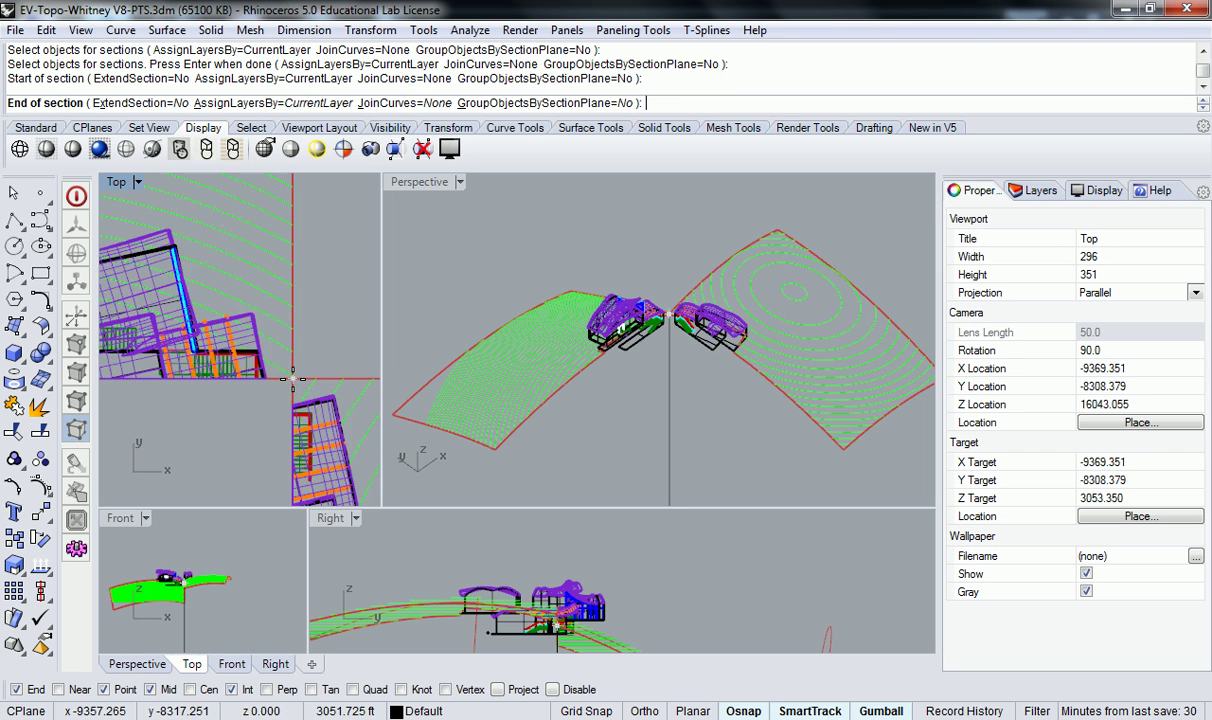
pyautogui.scroll(5, 235, 340)
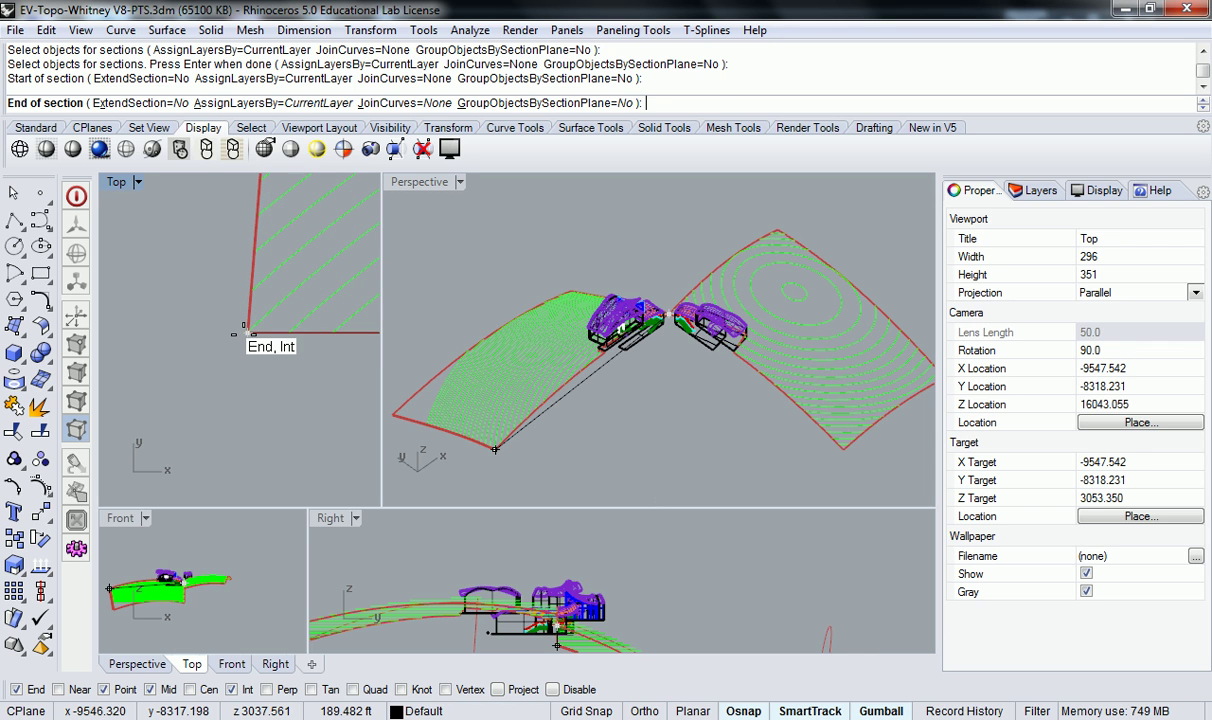
pyautogui.click(248, 333)
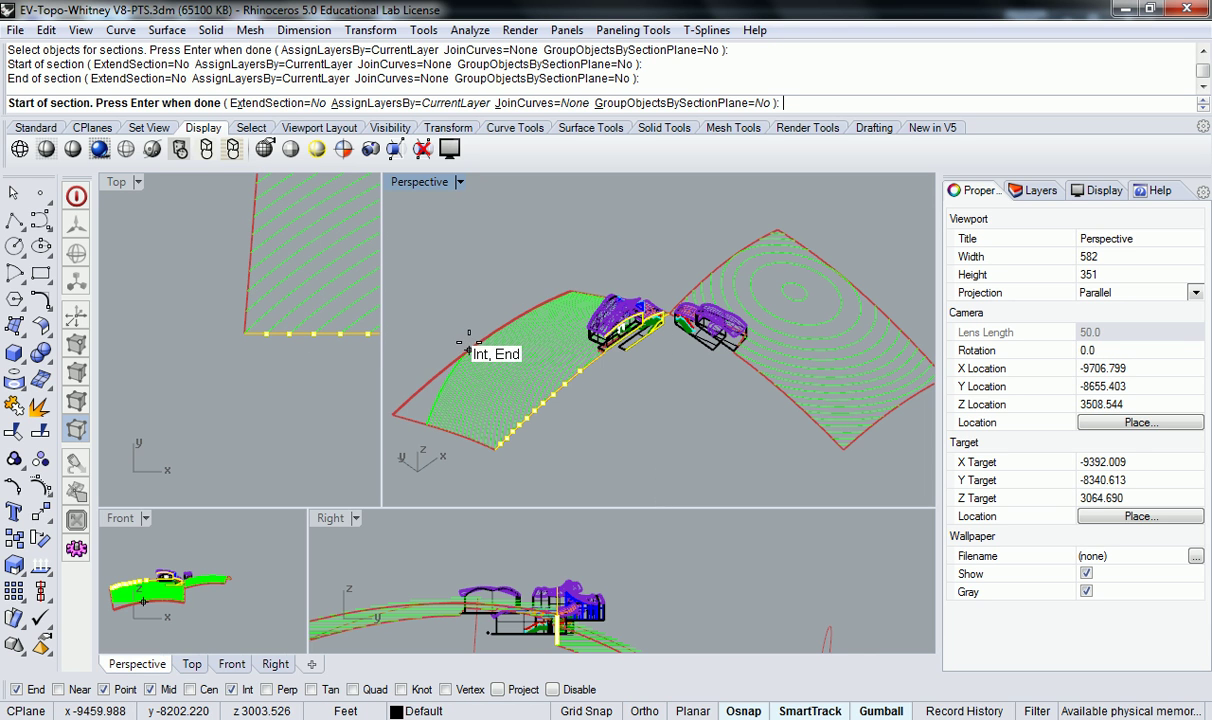
pyautogui.press('Return')
# Step: Examine the section curves along the cut face of the building and landscape in the Perspective view
pyautogui.scroll(2, 638, 334)
pyautogui.scroll(5, 638, 334)
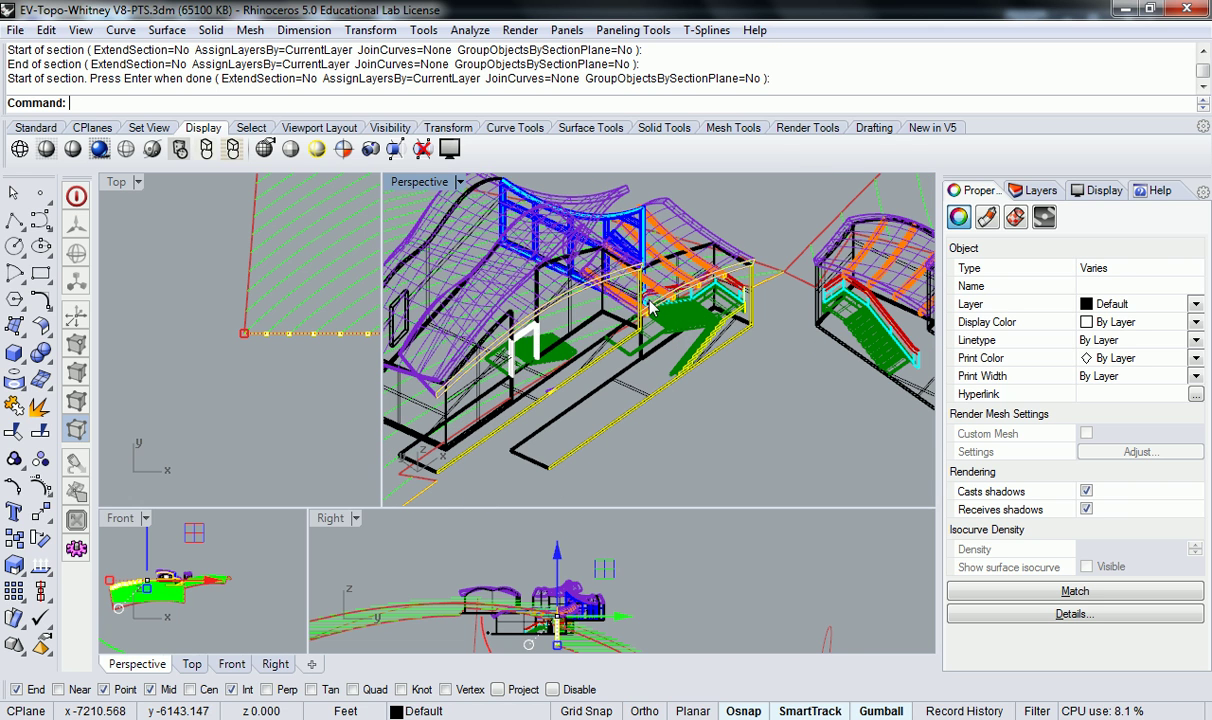
pyautogui.scroll(2, 608, 292)
pyautogui.scroll(-5, 578, 338)
pyautogui.scroll(5, 690, 292)
pyautogui.scroll(3, 688, 291)
pyautogui.scroll(-9, 666, 294)
pyautogui.scroll(2, 738, 282)
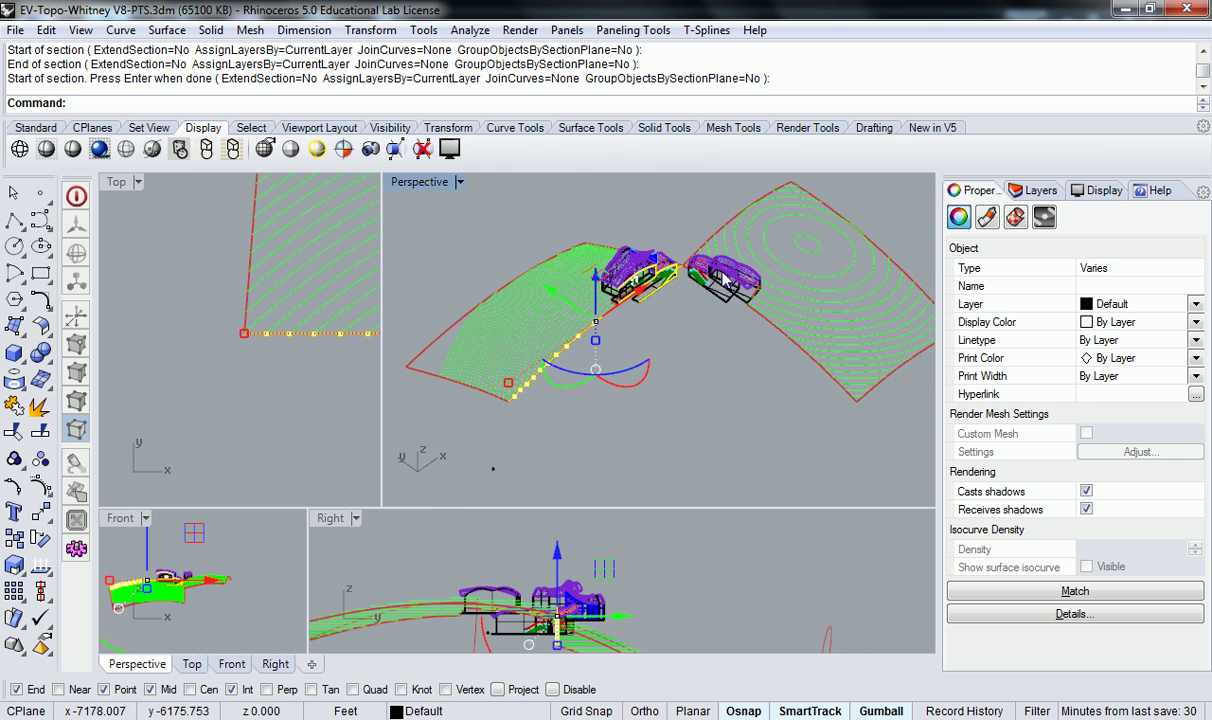
pyautogui.scroll(1, 690, 296)
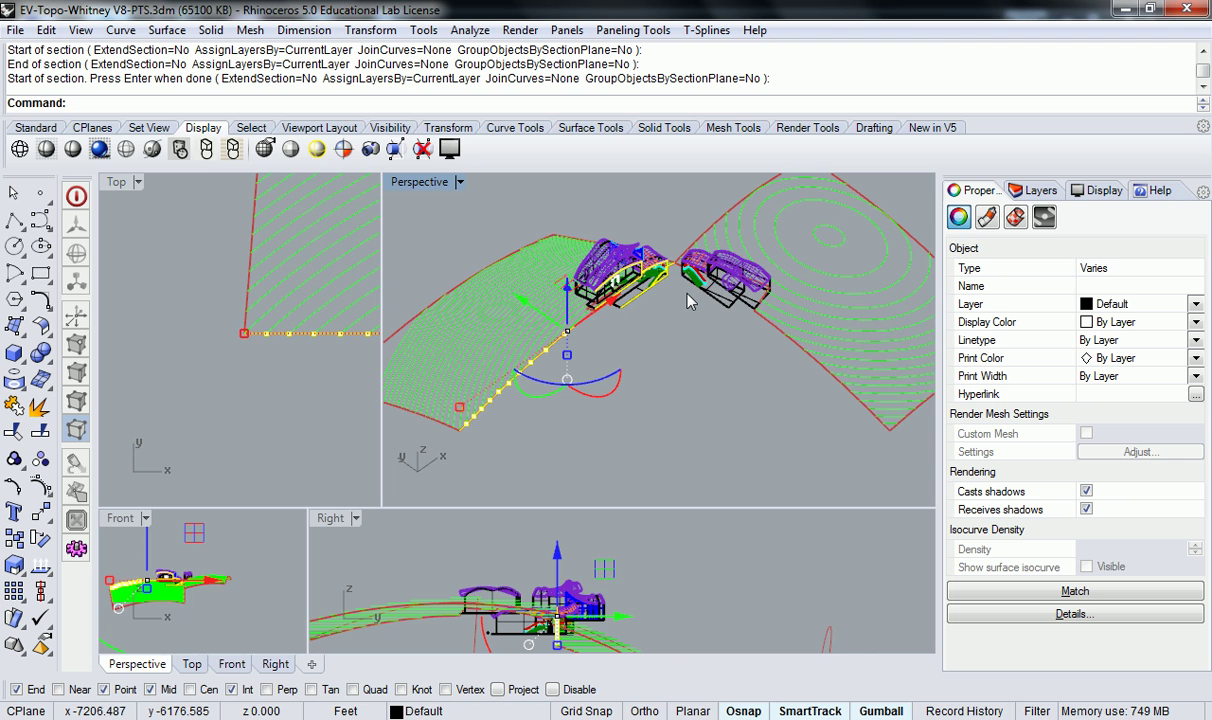
# Step: Mirror a copy of the section curves onto the other half across a 45-degree line through the shared corner, and clear the selection
pyautogui.scroll(-5, 300, 295)
pyautogui.moveTo(303, 300); pyautogui.dragTo(268, 325, button='right')
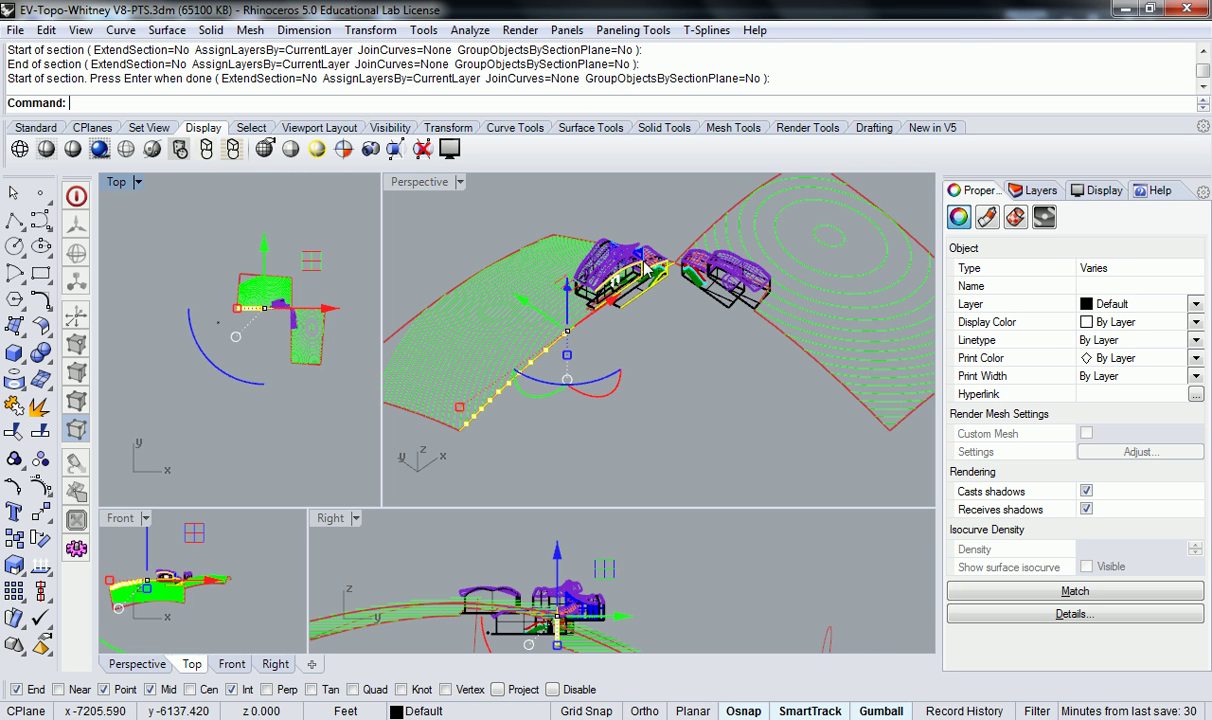
pyautogui.write('Mirror')
pyautogui.press('Return')
pyautogui.scroll(6, 283, 307)
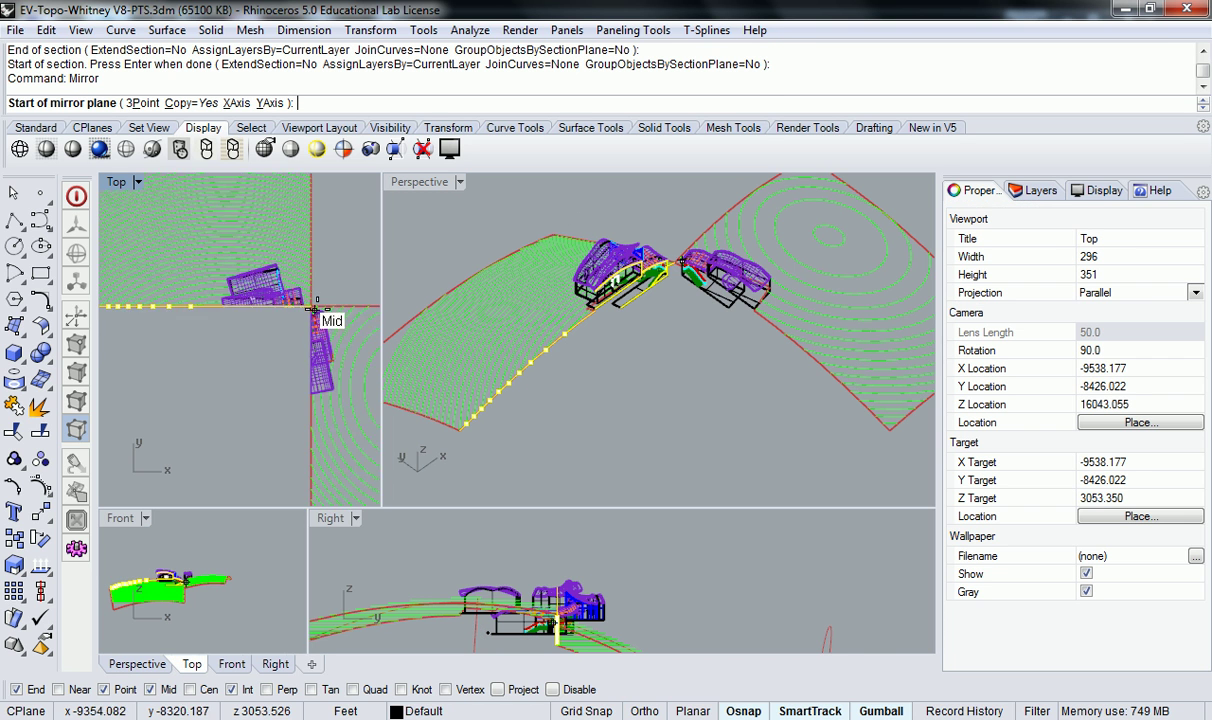
pyautogui.click(284, 308)
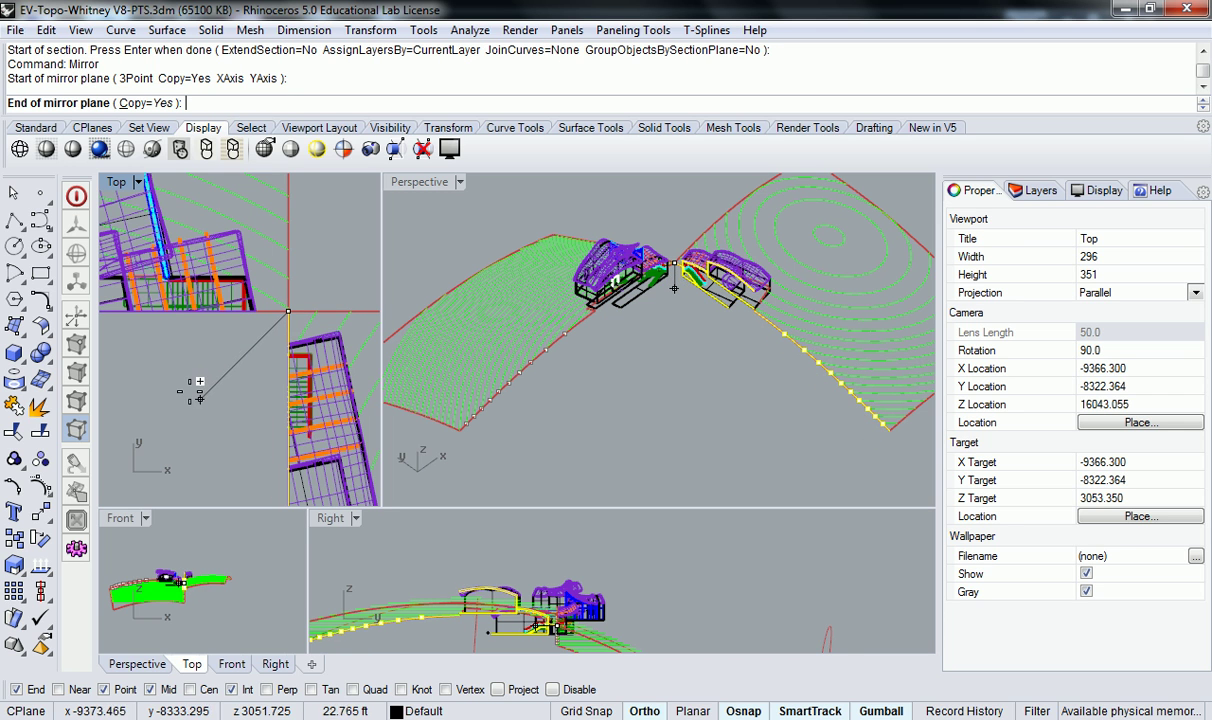
pyautogui.press('F8')
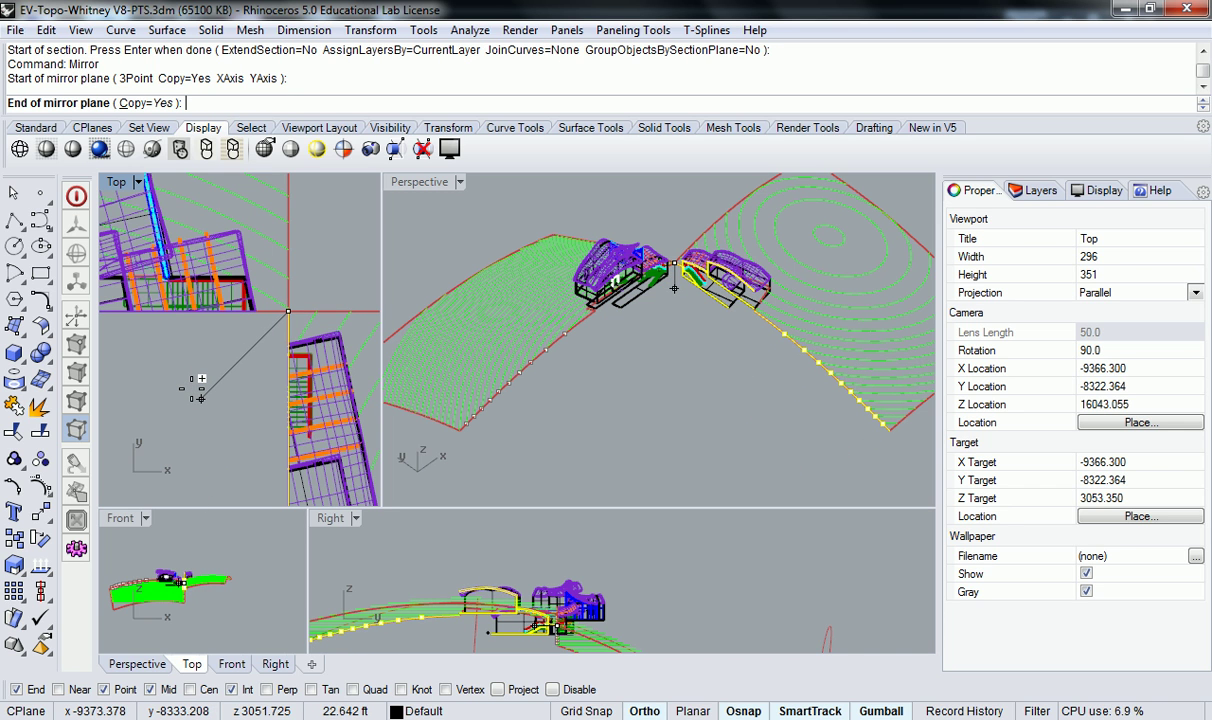
pyautogui.click(197, 390)
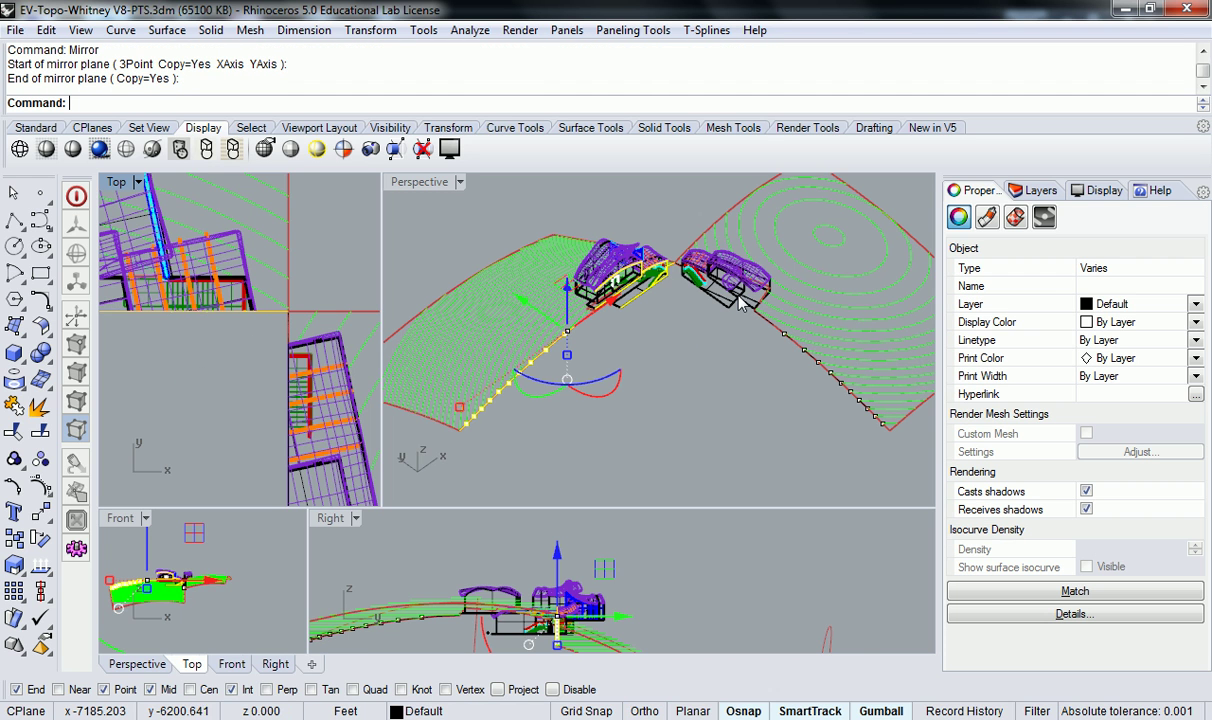
pyautogui.press('Escape')
# Step: Hide the contours layer and select all remaining curves with SelCrv
pyautogui.write('SelCrv')
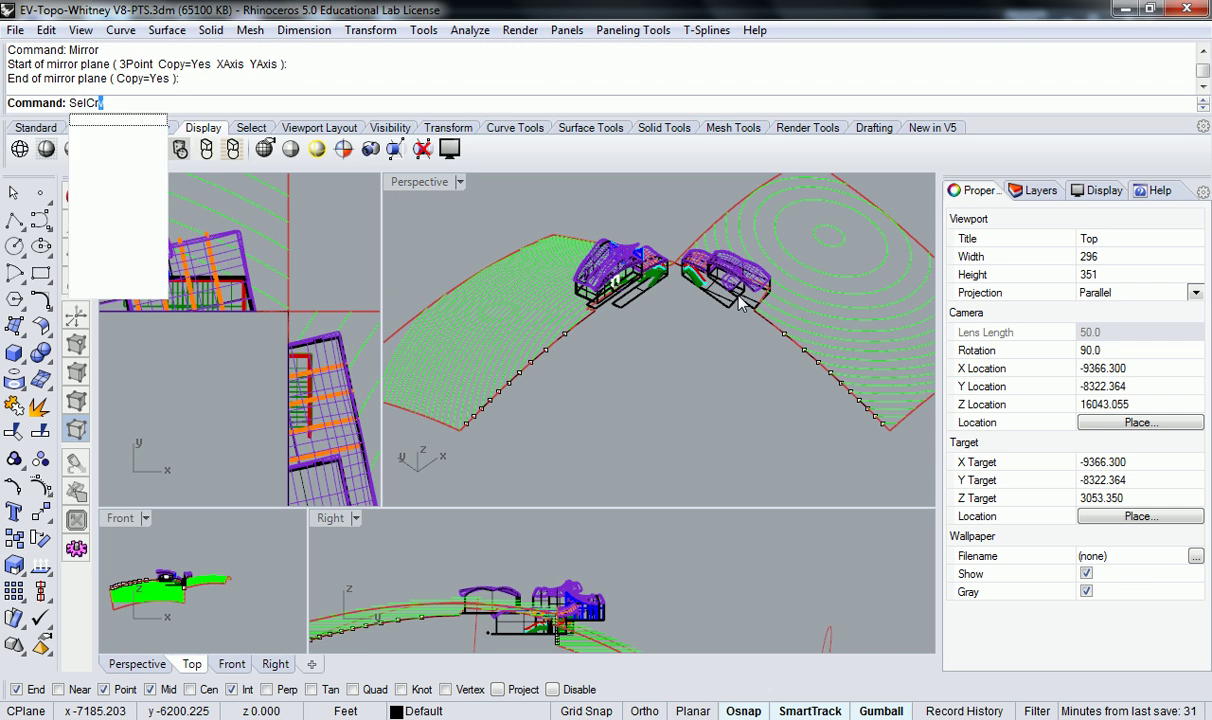
pyautogui.press('Return')
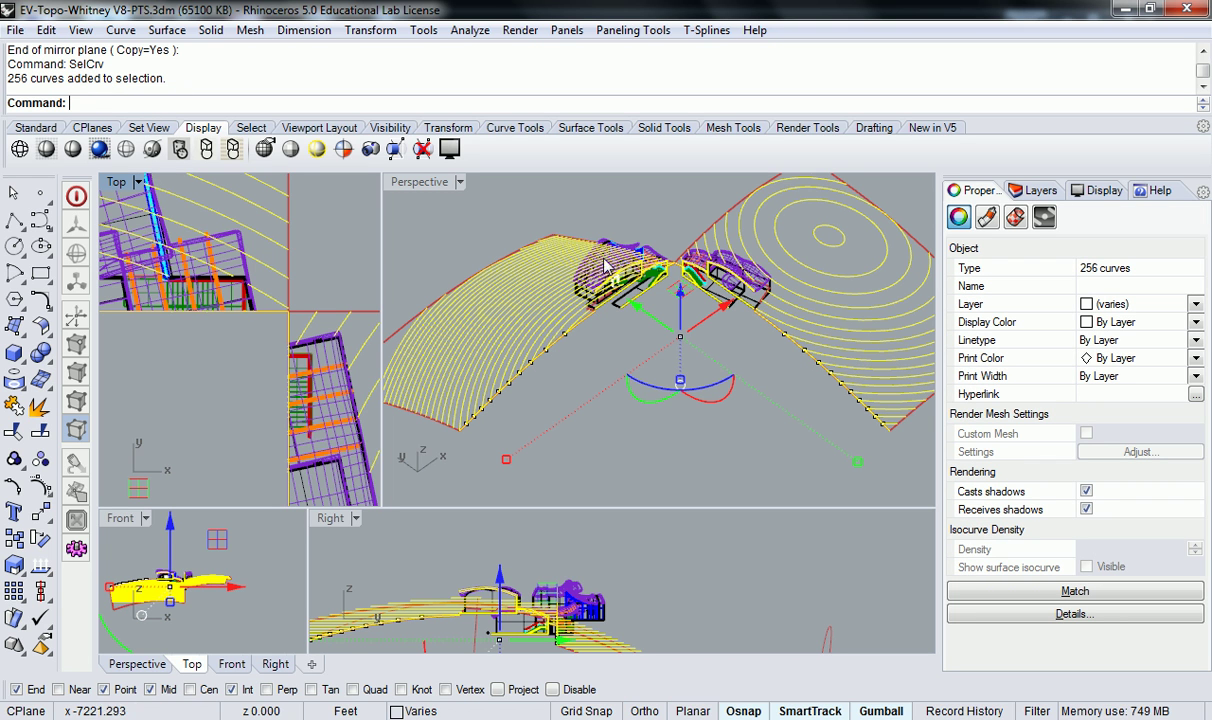
pyautogui.click(1036, 190)
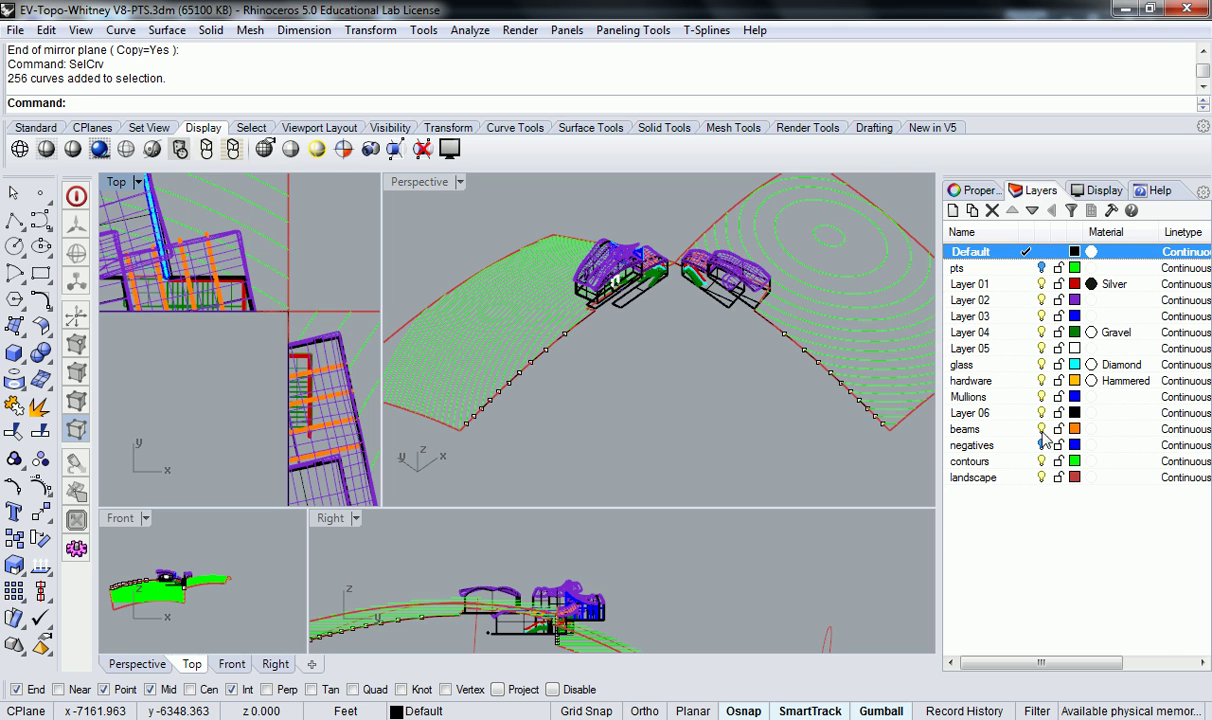
pyautogui.click(968, 461)
pyautogui.write('SelCr')
pyautogui.press('Return')
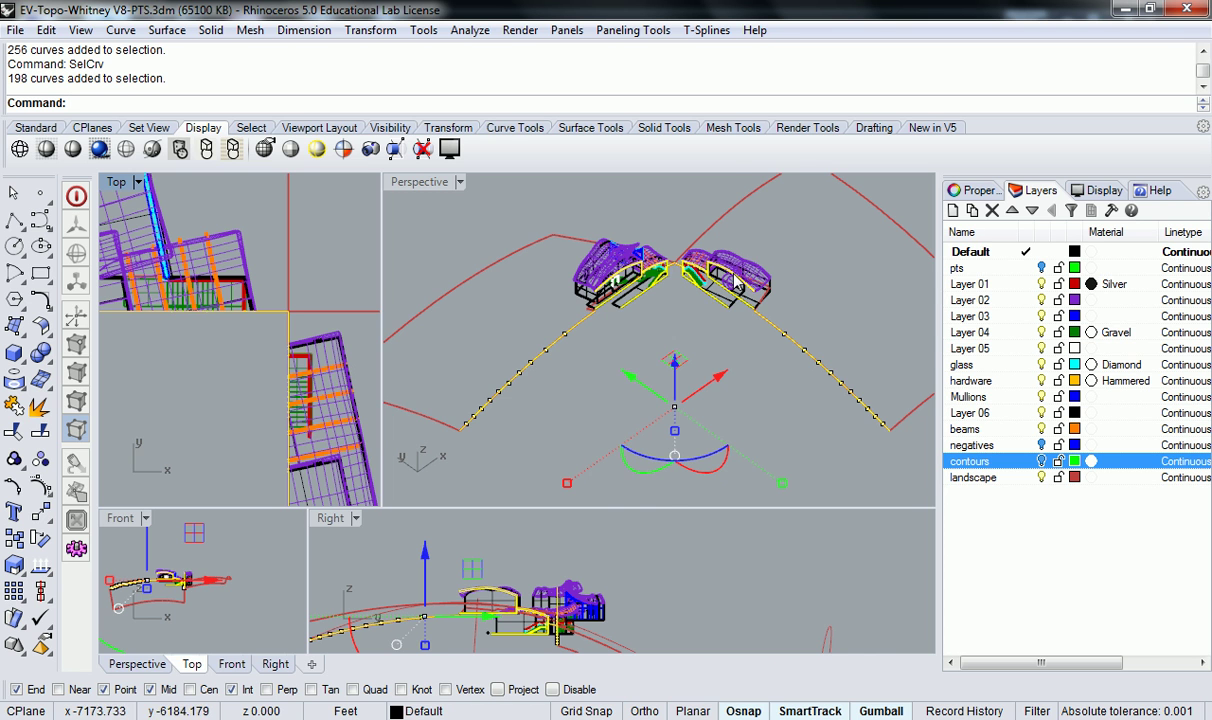
# Step: Inspect the selected section curves on both buildings' cut faces in the Perspective view
pyautogui.scroll(4, 727, 285)
pyautogui.scroll(6, 722, 284)
pyautogui.scroll(-4, 510, 275)
pyautogui.scroll(3, 541, 270)
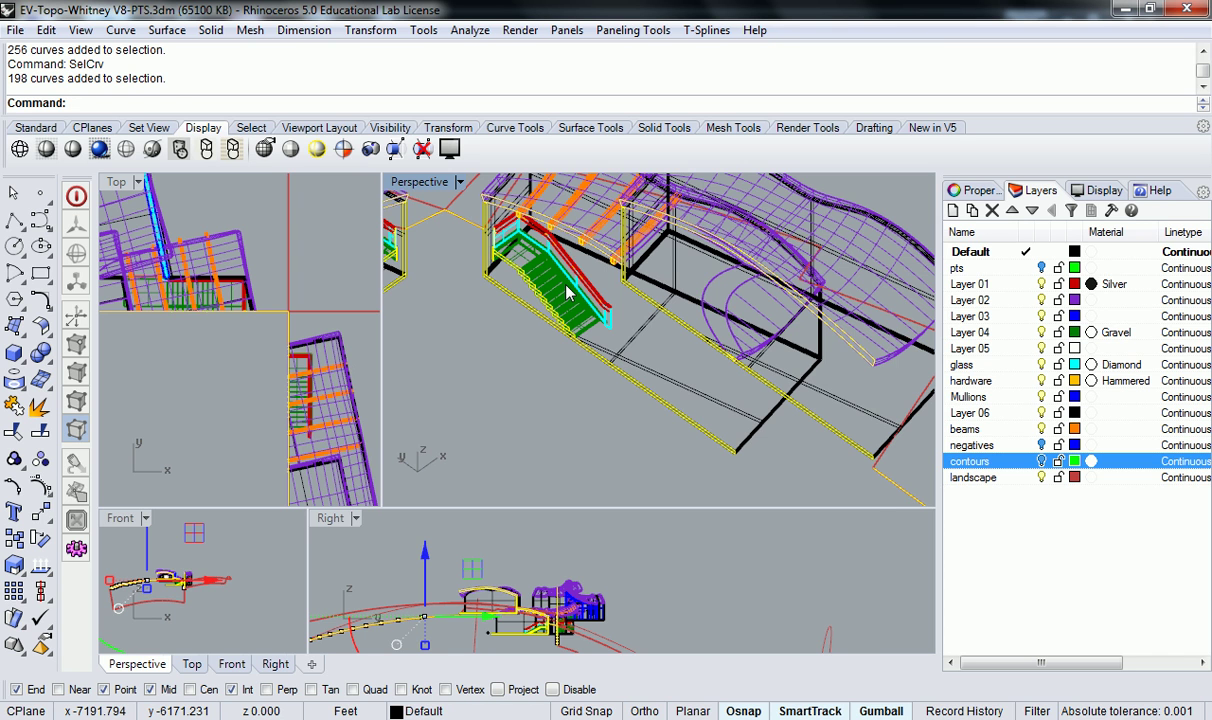
pyautogui.scroll(-10, 560, 292)
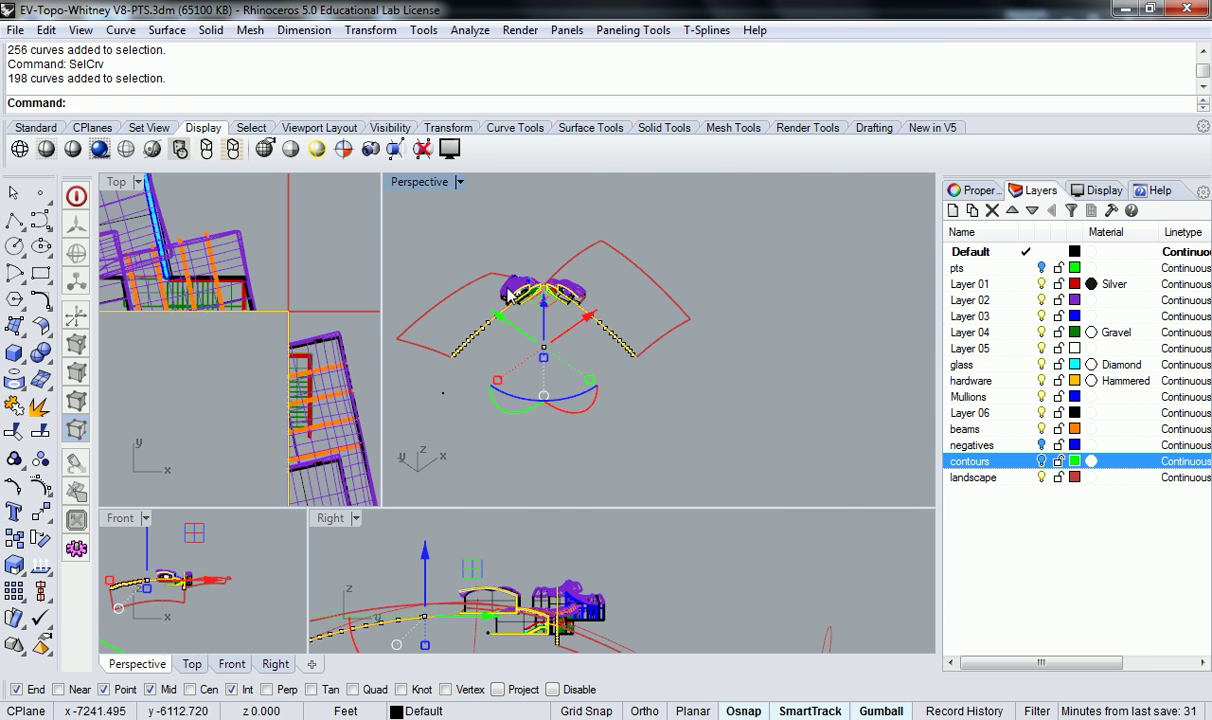
pyautogui.scroll(3, 537, 295)
pyautogui.scroll(2, 560, 360)
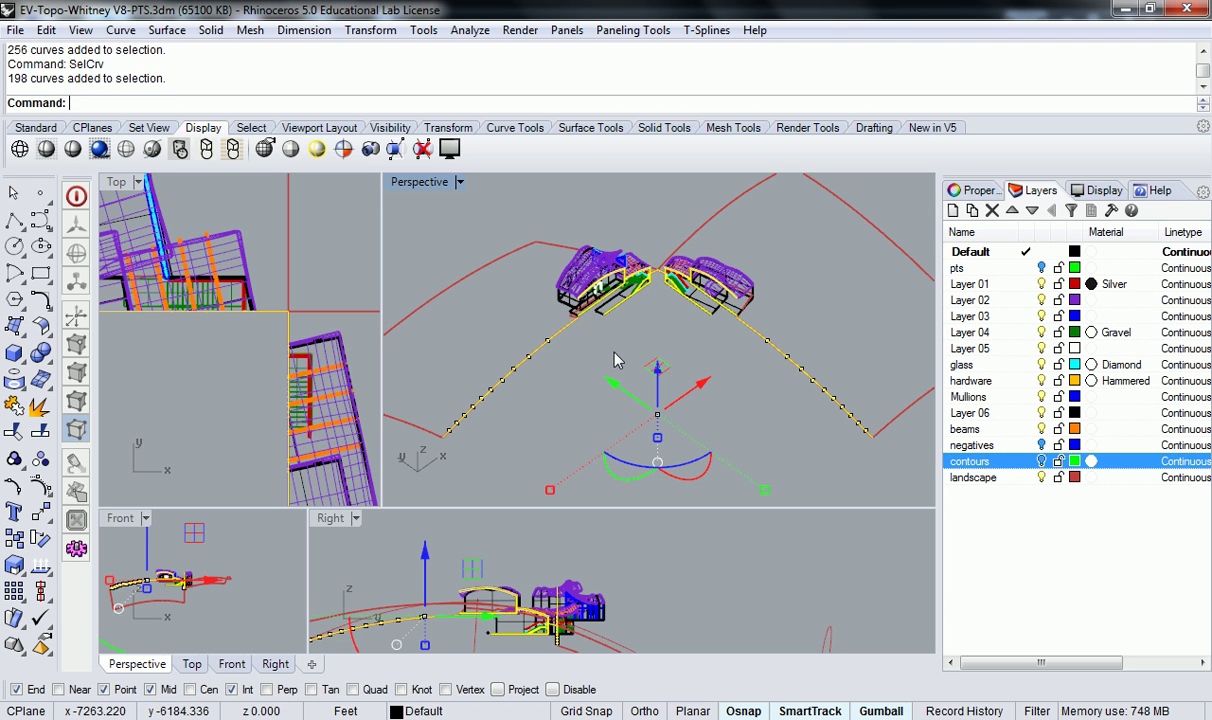
# Step: Copy the selected section curves along the negative X direction, well clear of the model
pyautogui.scroll(-6, 297, 270)
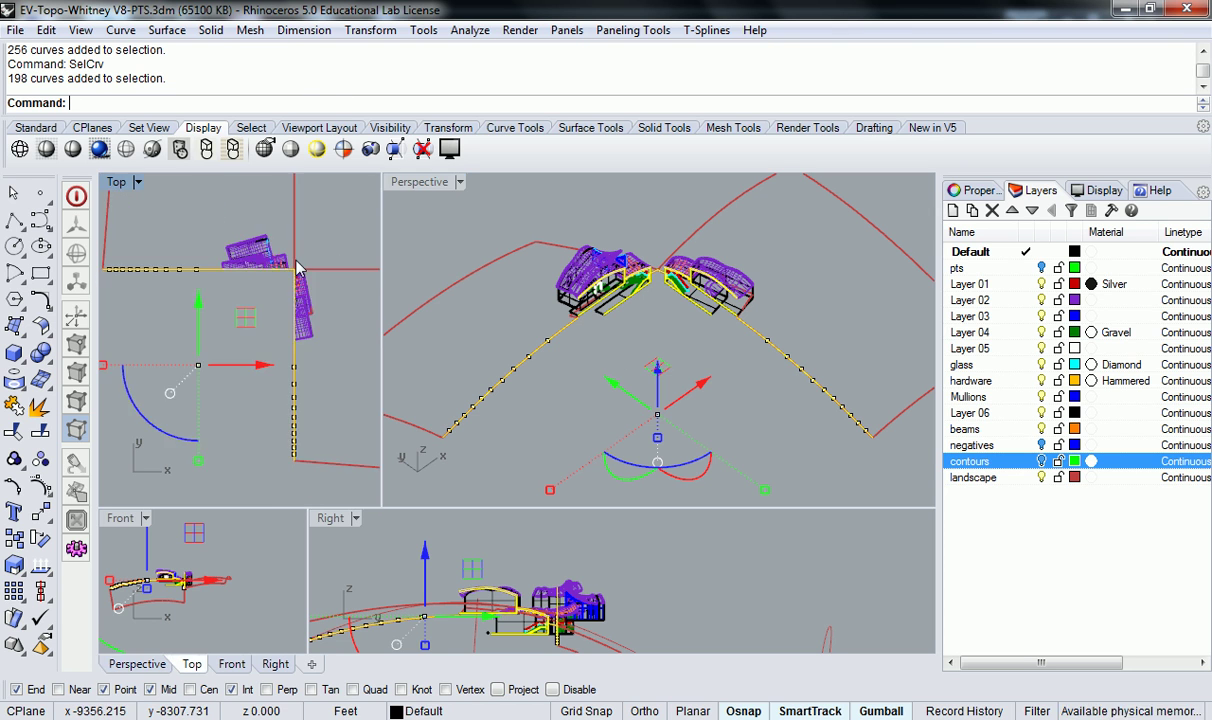
pyautogui.moveTo(297, 270); pyautogui.dragTo(170, 270)
pyautogui.scroll(-14, 652, 274)
pyautogui.scroll(8, 560, 310)
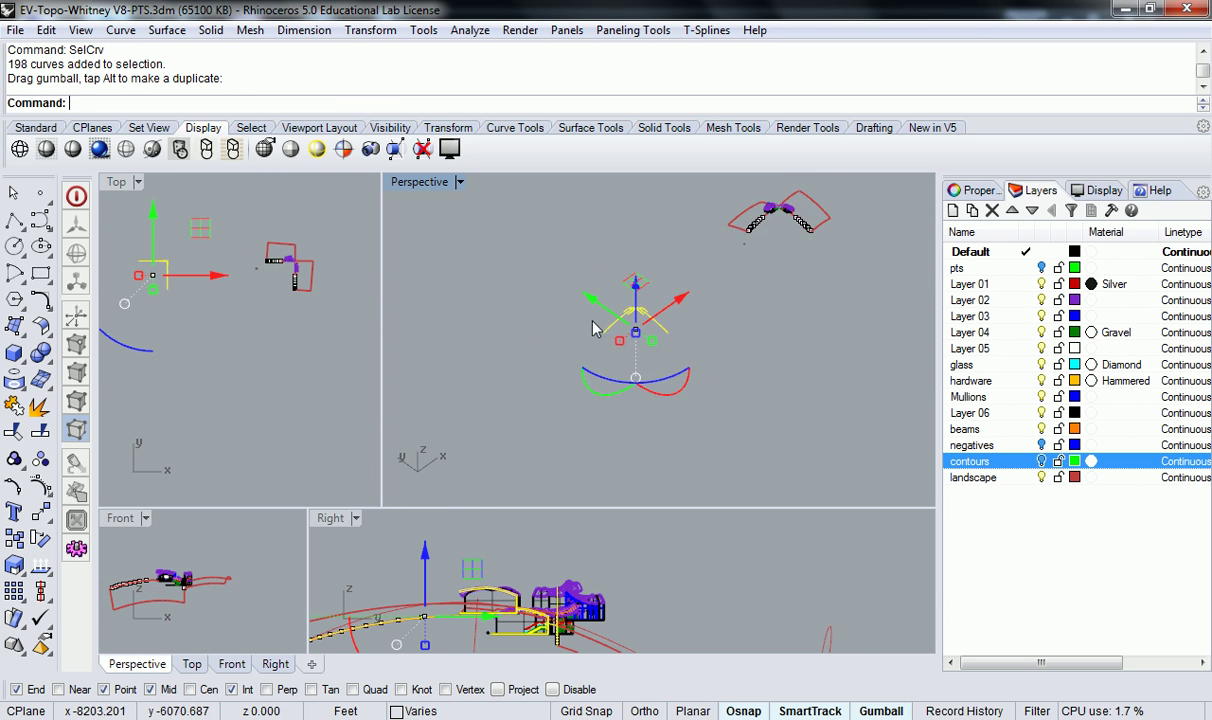
pyautogui.scroll(5, 578, 360)
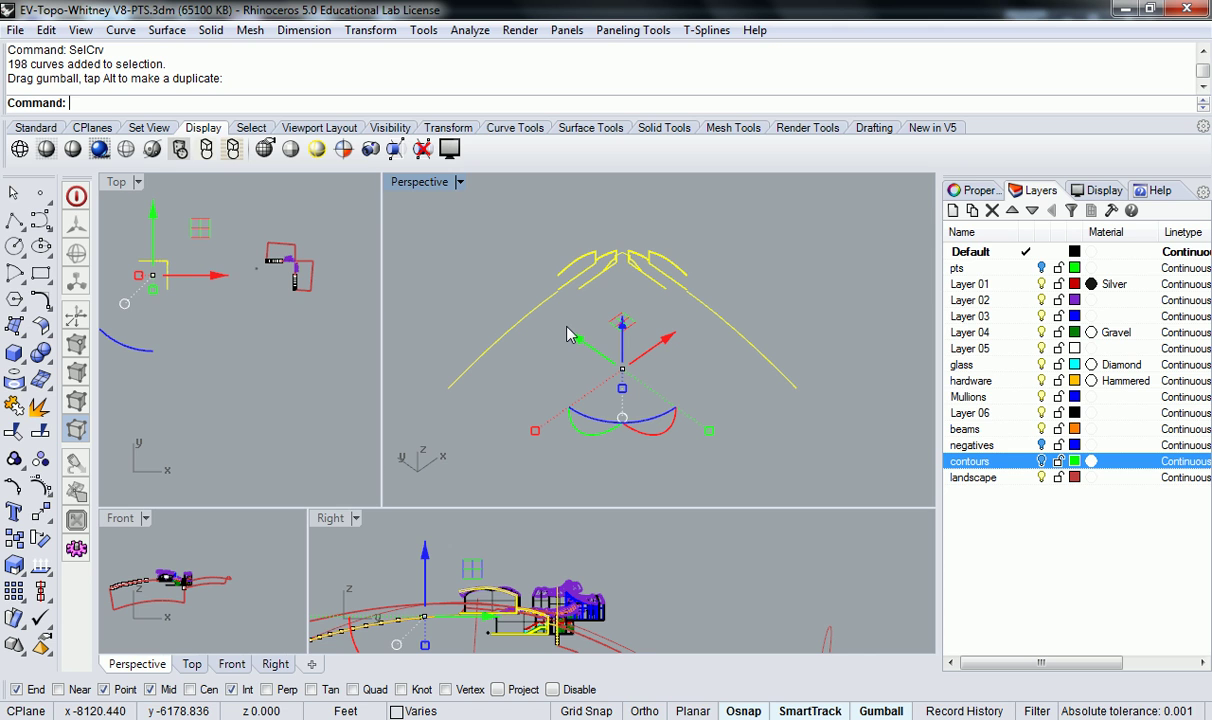
# Step: Flatten the selected section curves with Make2D from the current view, placing visible lines on a new layer named "section - cut"
pyautogui.write('E')
pyautogui.press('BackSpace')
pyautogui.write('Maked')
pyautogui.press('BackSpace')
pyautogui.write('2D')
pyautogui.press('Return')
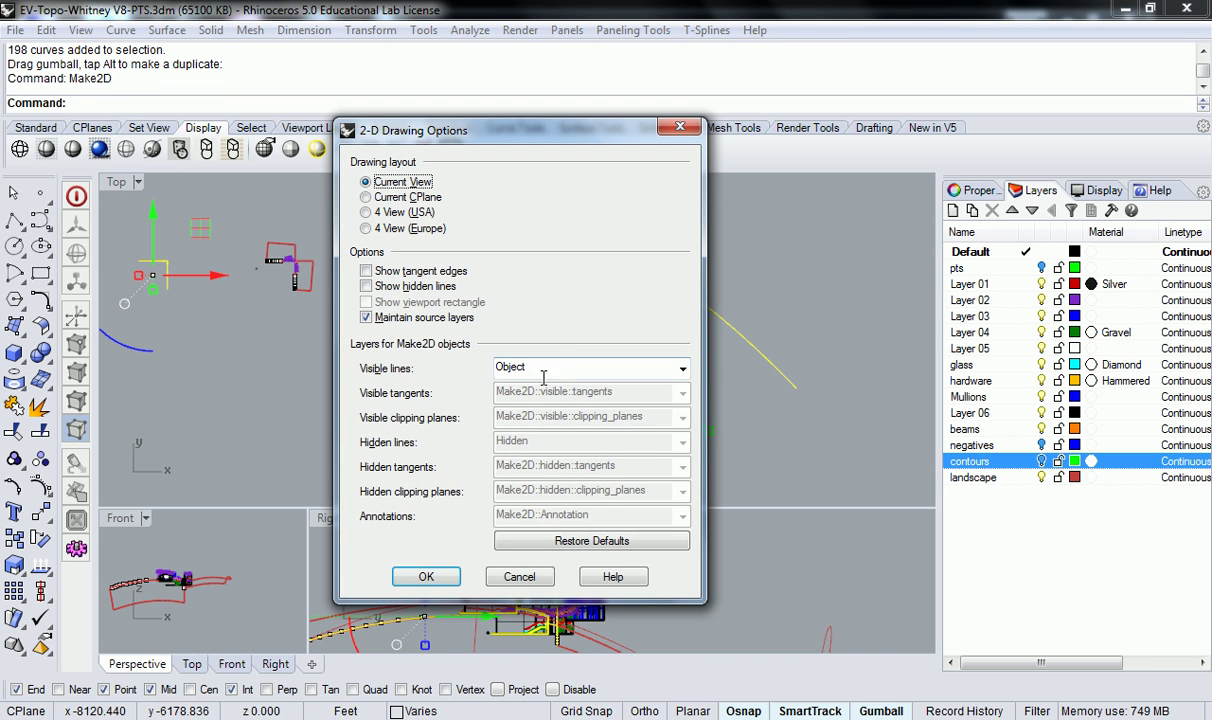
pyautogui.click(682, 370)
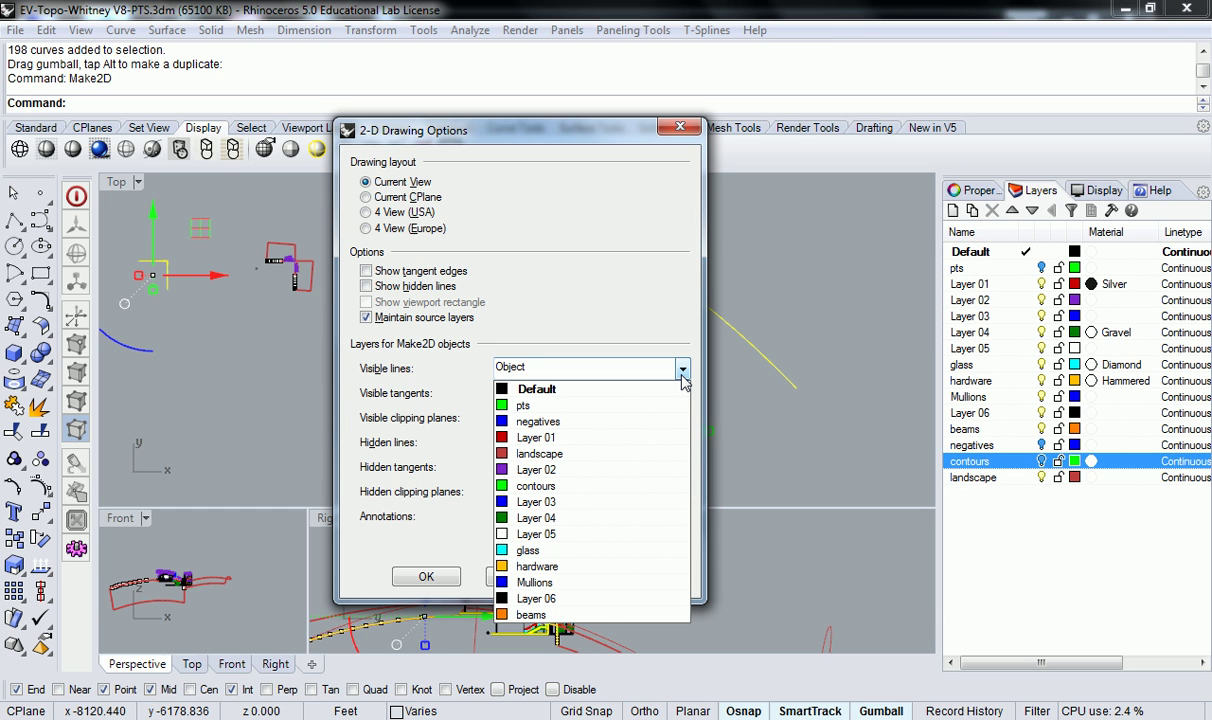
pyautogui.click(682, 370)
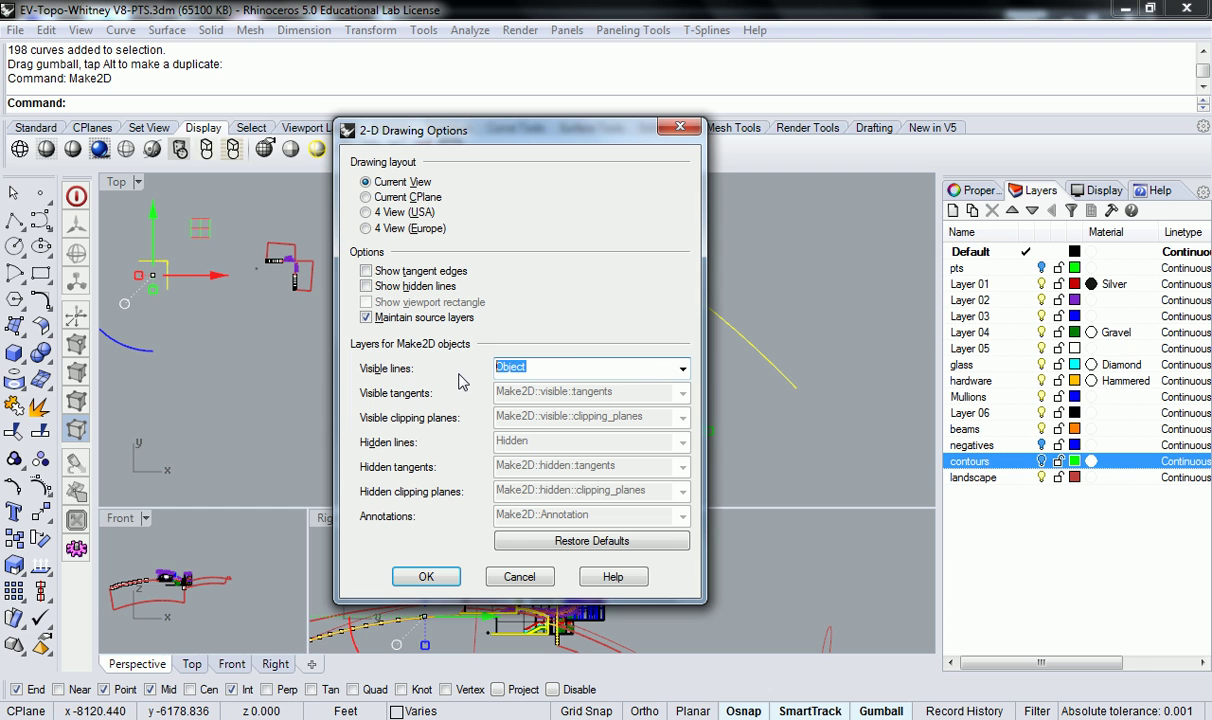
pyautogui.write('s')
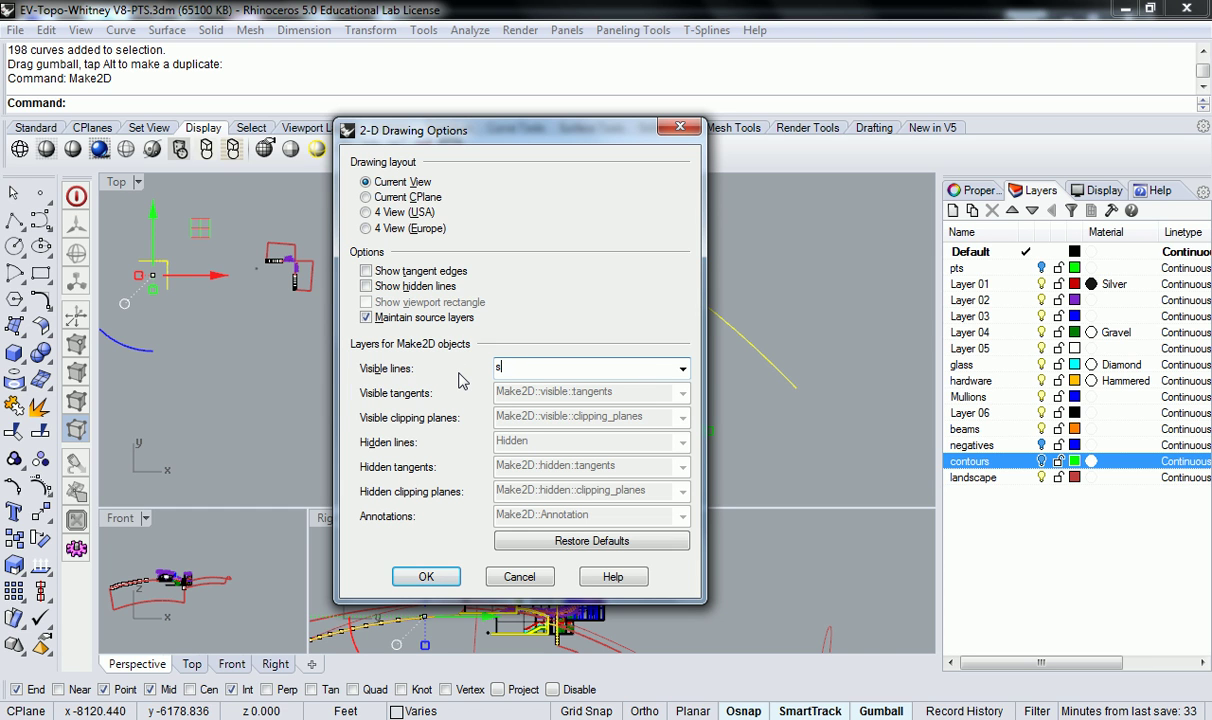
pyautogui.write('ection - cut')
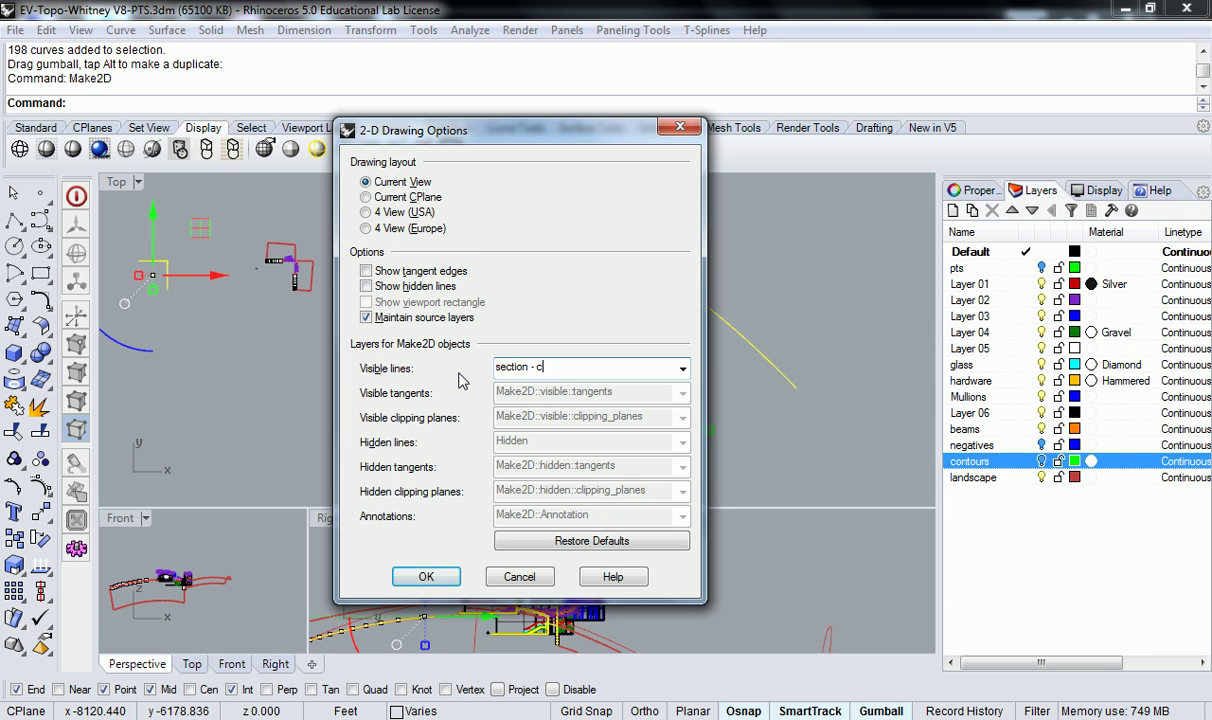
pyautogui.click(427, 576)
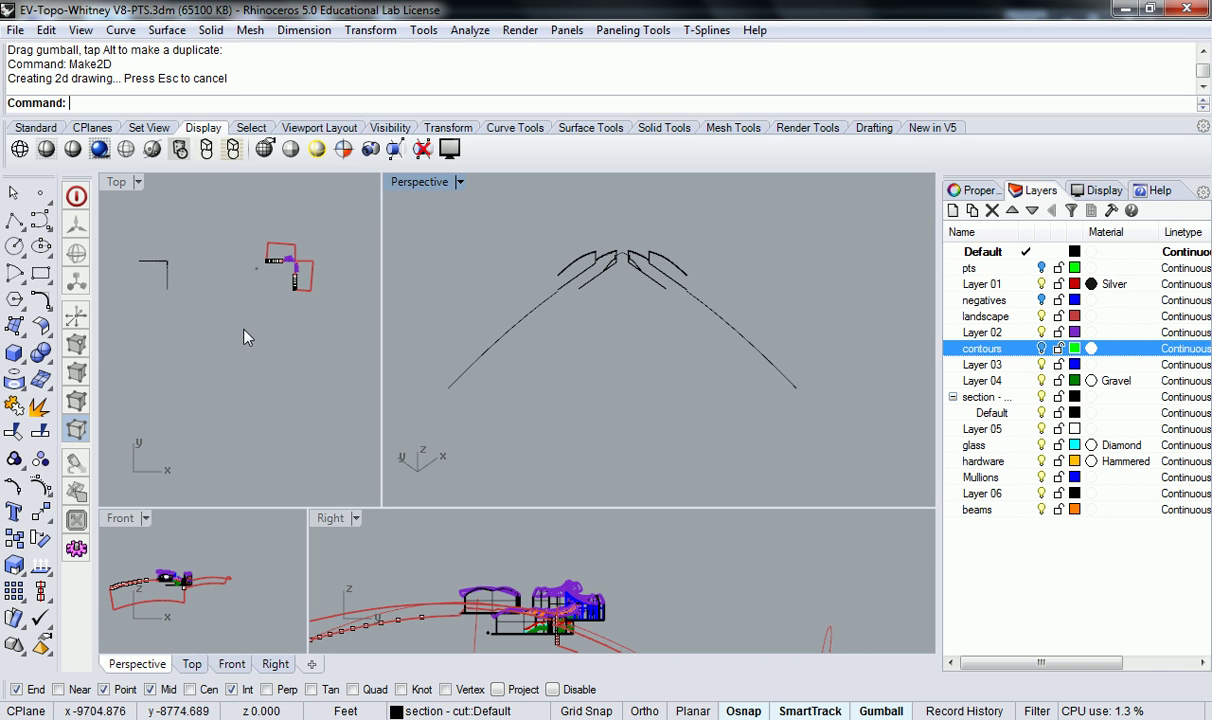
# Step: Move the flattened section-cut drawing down along negative Y in the Top view, below the origin, and clear the selection
pyautogui.scroll(-5, 252, 318)
pyautogui.scroll(-8, 253, 318)
pyautogui.scroll(15, 284, 286)
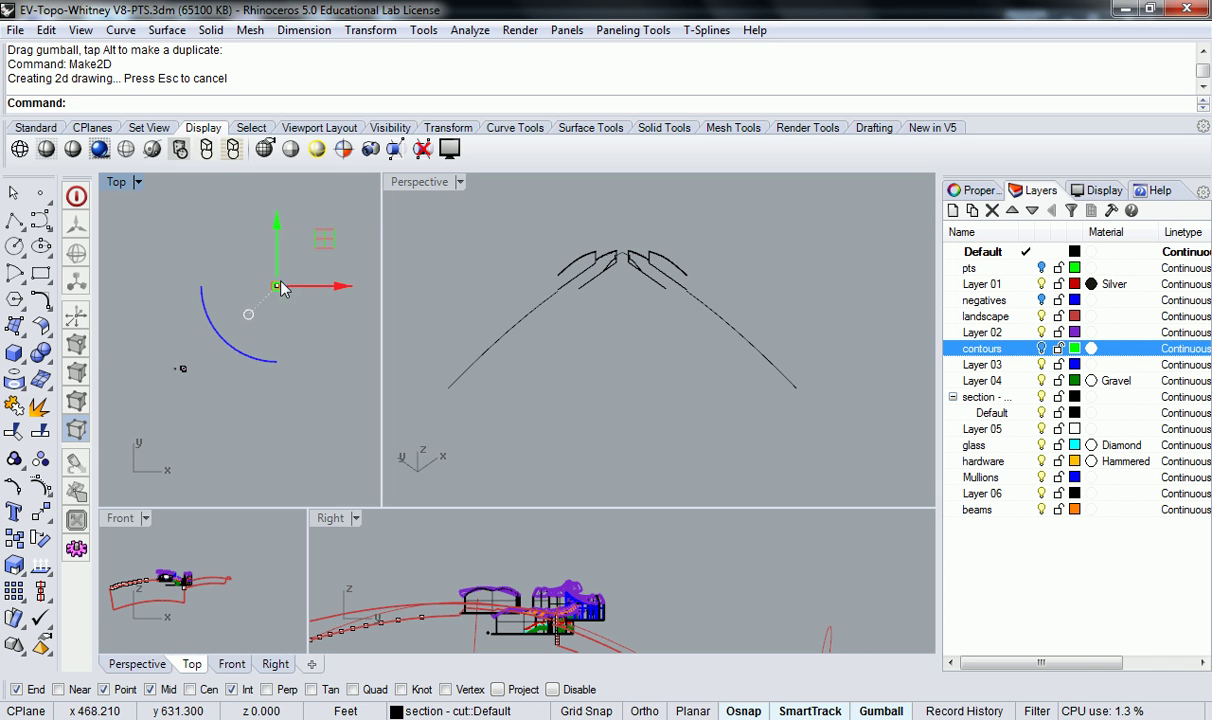
pyautogui.scroll(12, 267, 301)
pyautogui.scroll(-4, 264, 302)
pyautogui.scroll(4, 262, 284)
pyautogui.scroll(-5, 257, 267)
pyautogui.moveTo(258, 253); pyautogui.dragTo(257, 351)
pyautogui.click(278, 314)
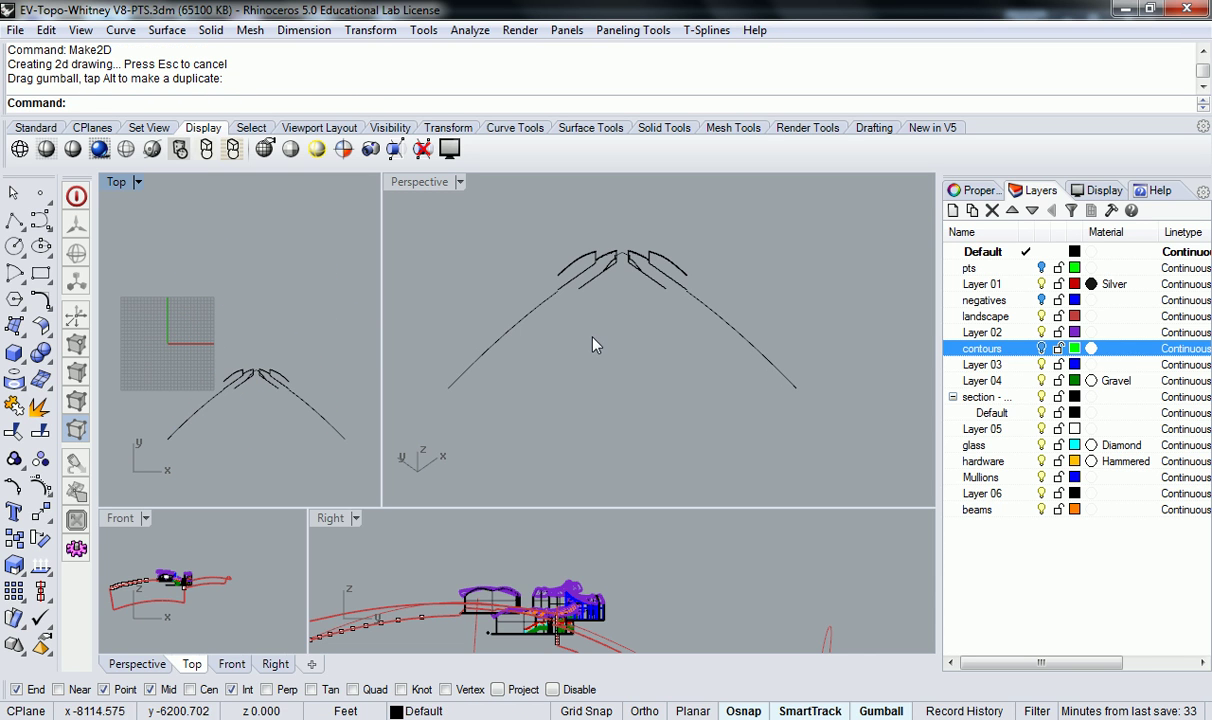
# Step: Hide the "section - cut" layer and its Default sublayer
pyautogui.scroll(-5, 595, 335)
pyautogui.scroll(6, 640, 323)
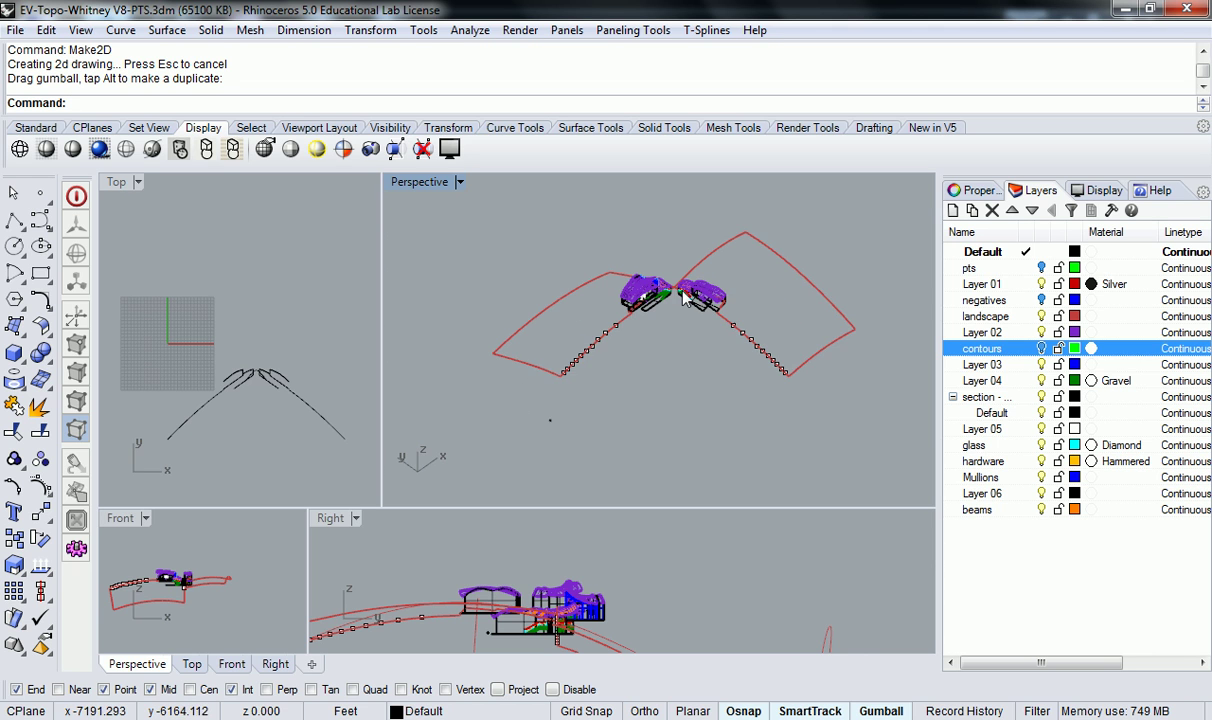
pyautogui.scroll(2, 683, 290)
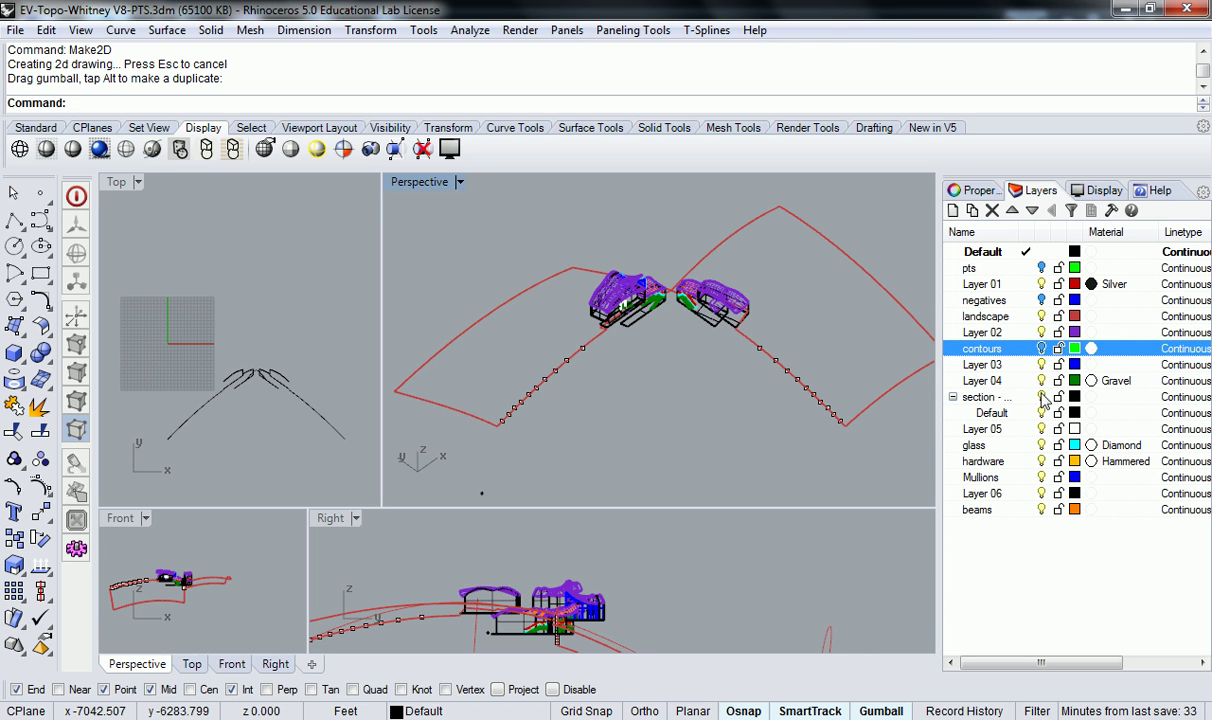
pyautogui.click(1000, 397)
pyautogui.click(995, 413)
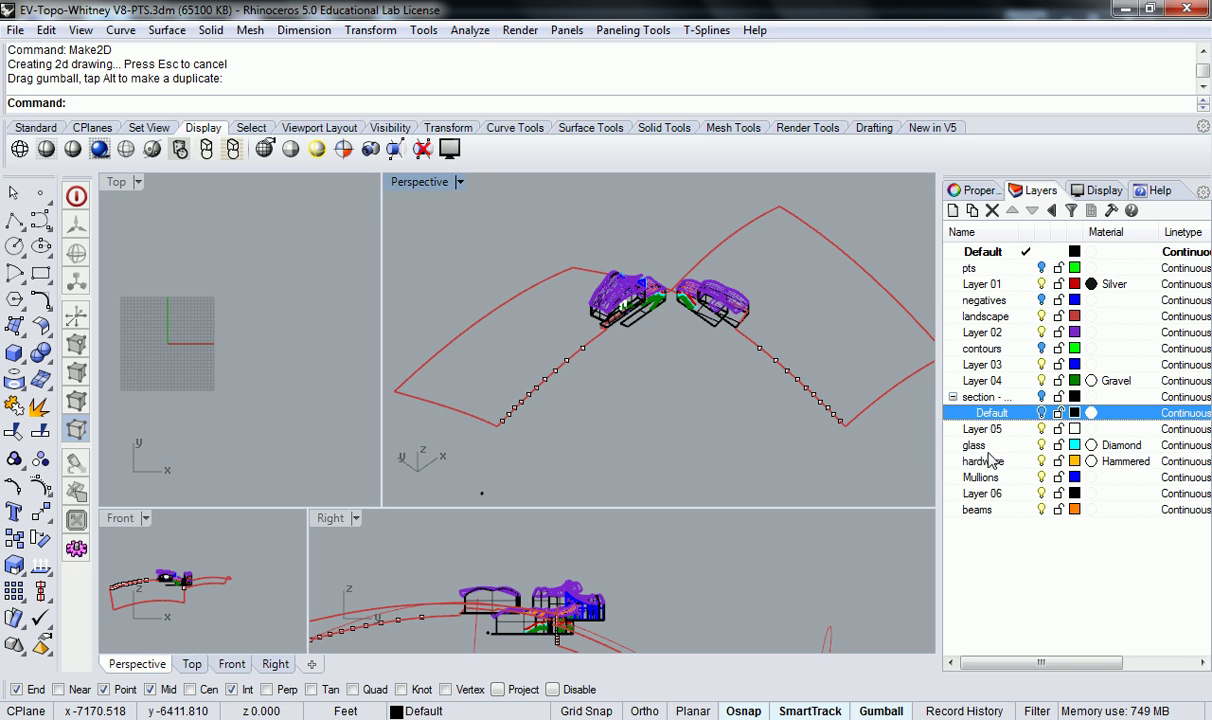
# Step: With the contours layer hidden, select all remaining curves with SelCrv and delete them
pyautogui.click(1042, 349)
pyautogui.write('SelCrv')
pyautogui.press('Return')
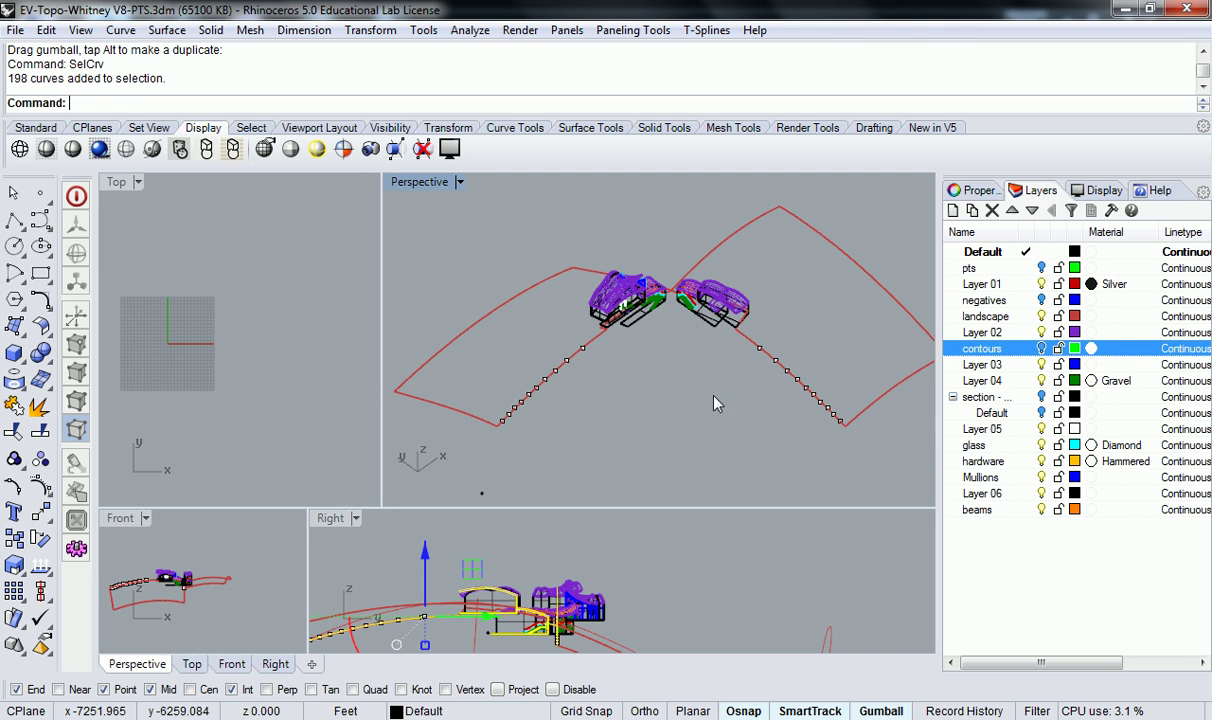
pyautogui.scroll(2, 670, 326)
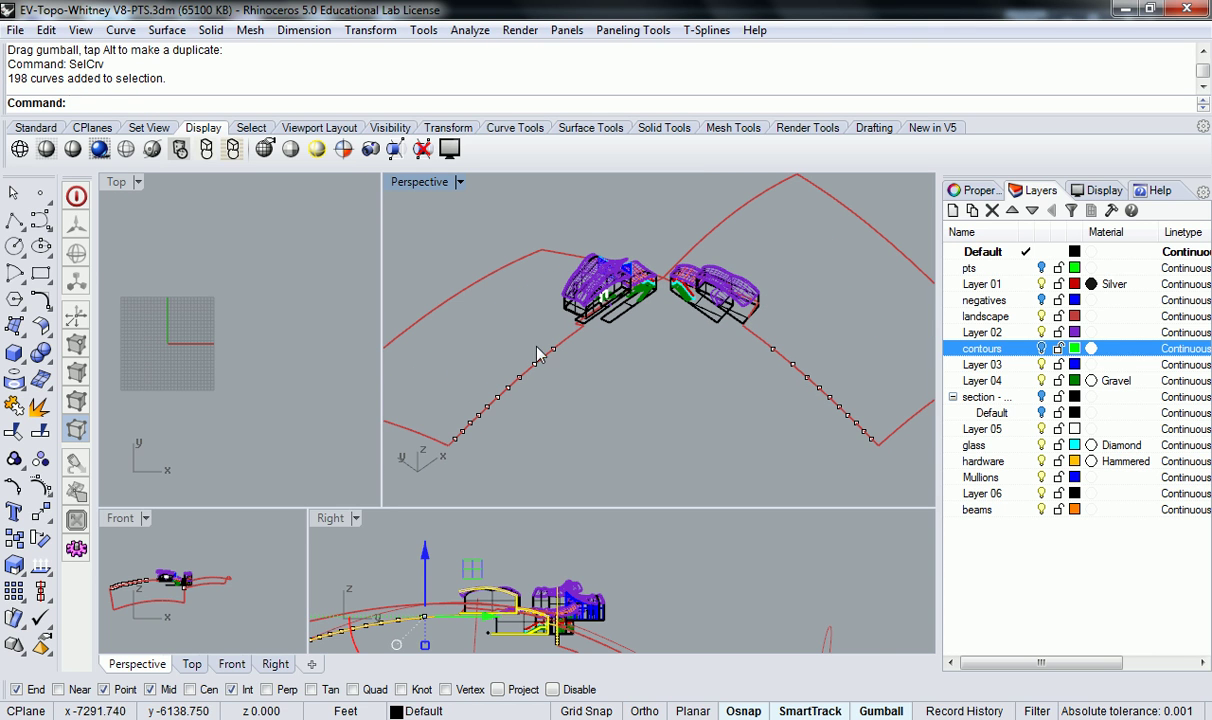
pyautogui.scroll(-5, 565, 350)
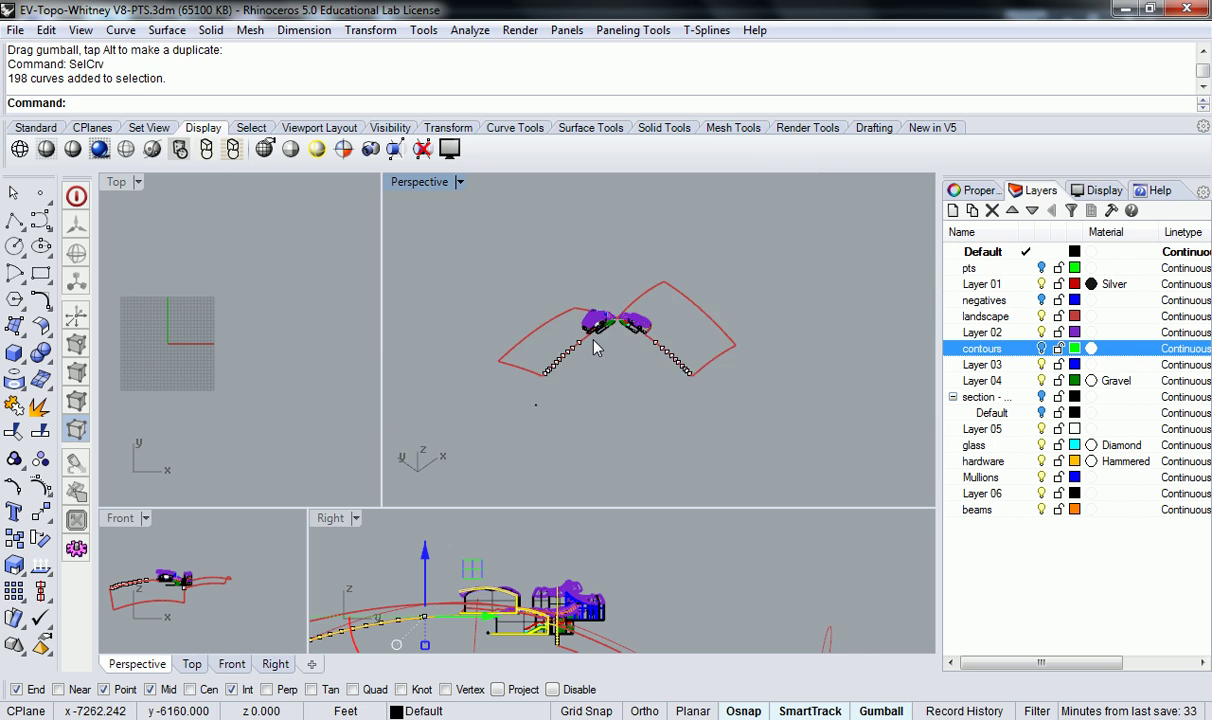
pyautogui.press('Delete')
# Step: Select all point objects along the landscape's cut edges with SelPt and delete them
pyautogui.scroll(5, 620, 320)
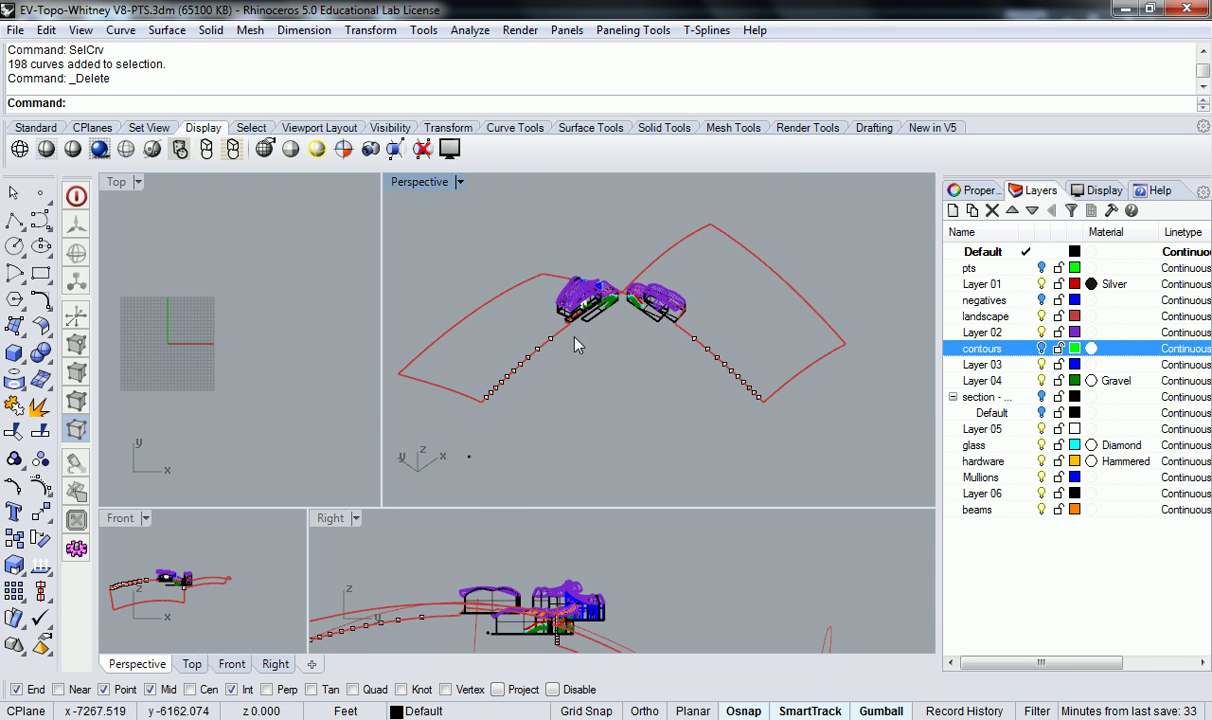
pyautogui.write('Sel')
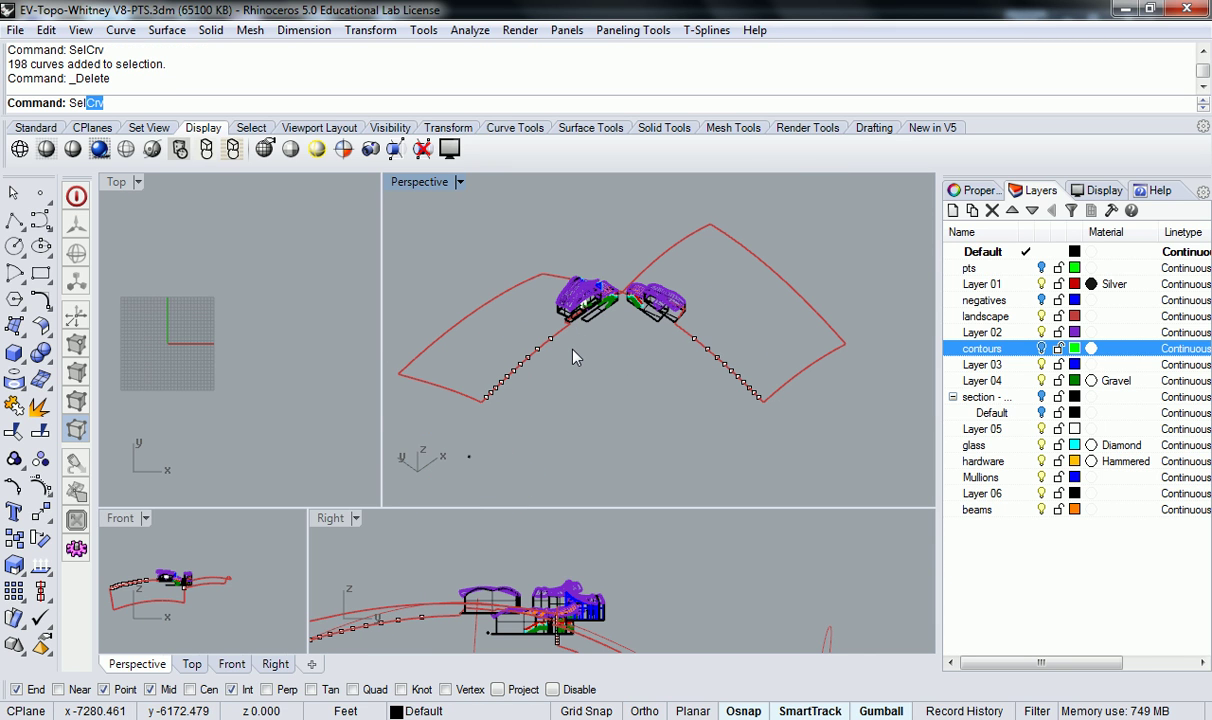
pyautogui.write('V')
pyautogui.press('BackSpace')
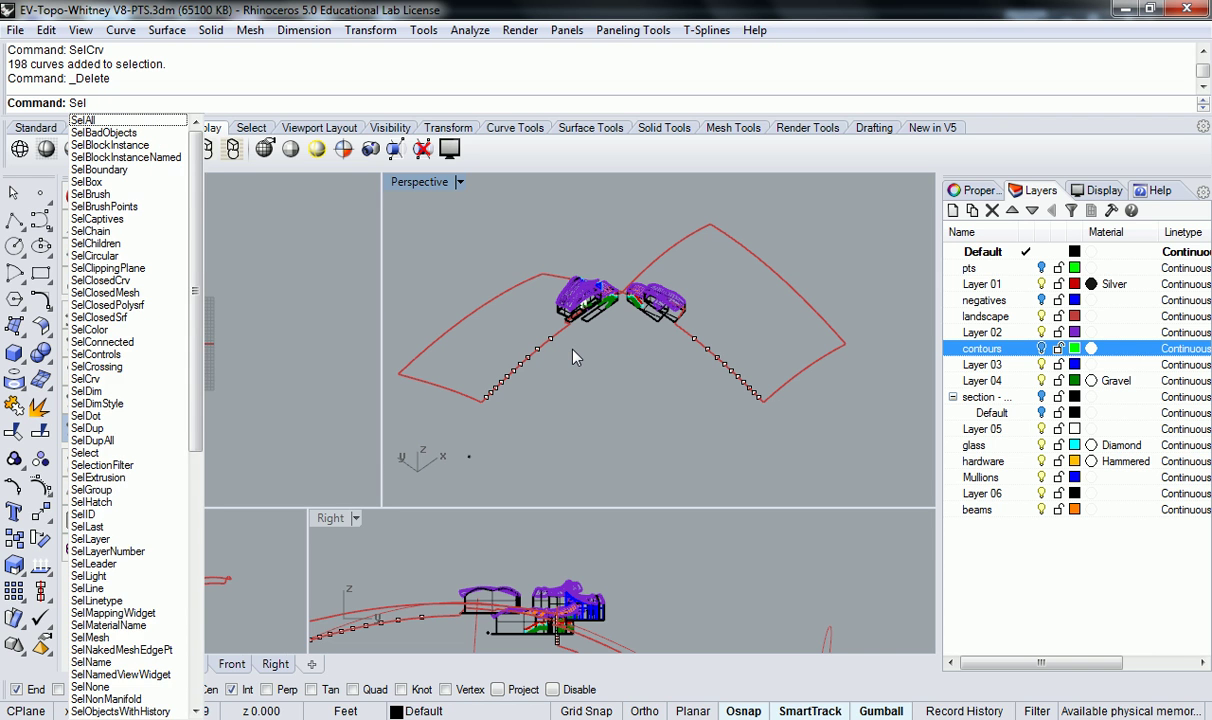
pyautogui.press('BackSpace')
pyautogui.write('lPt')
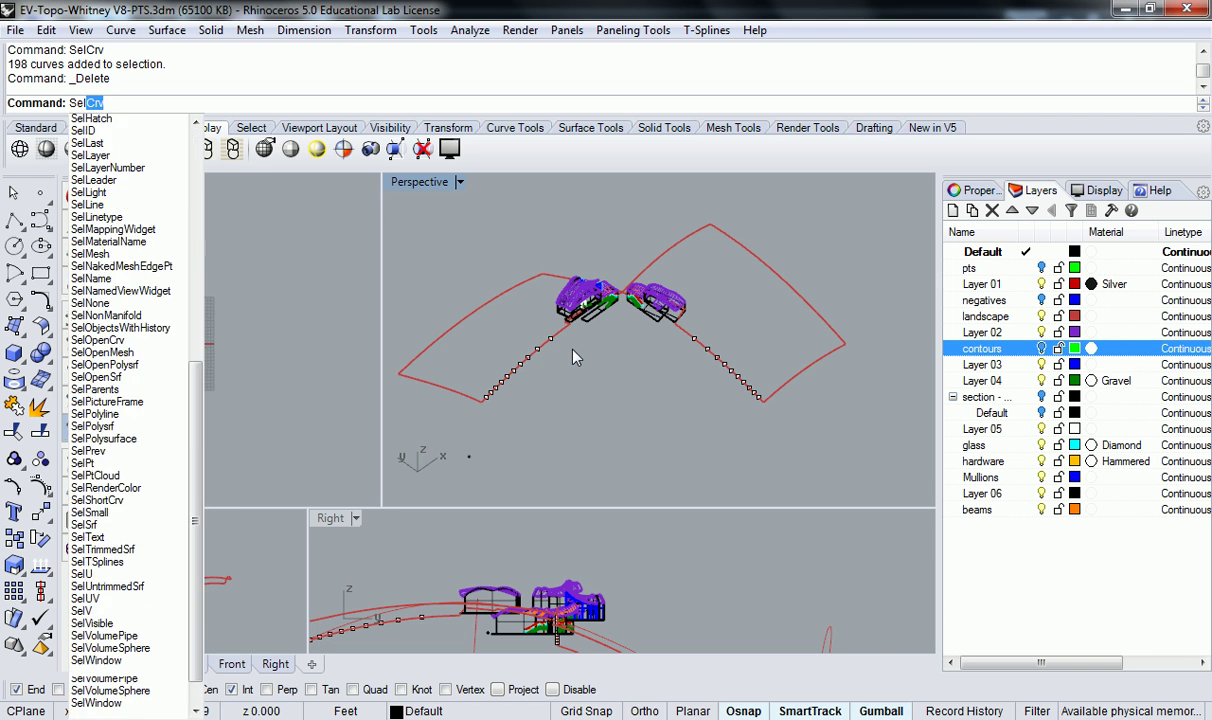
pyautogui.press('Return')
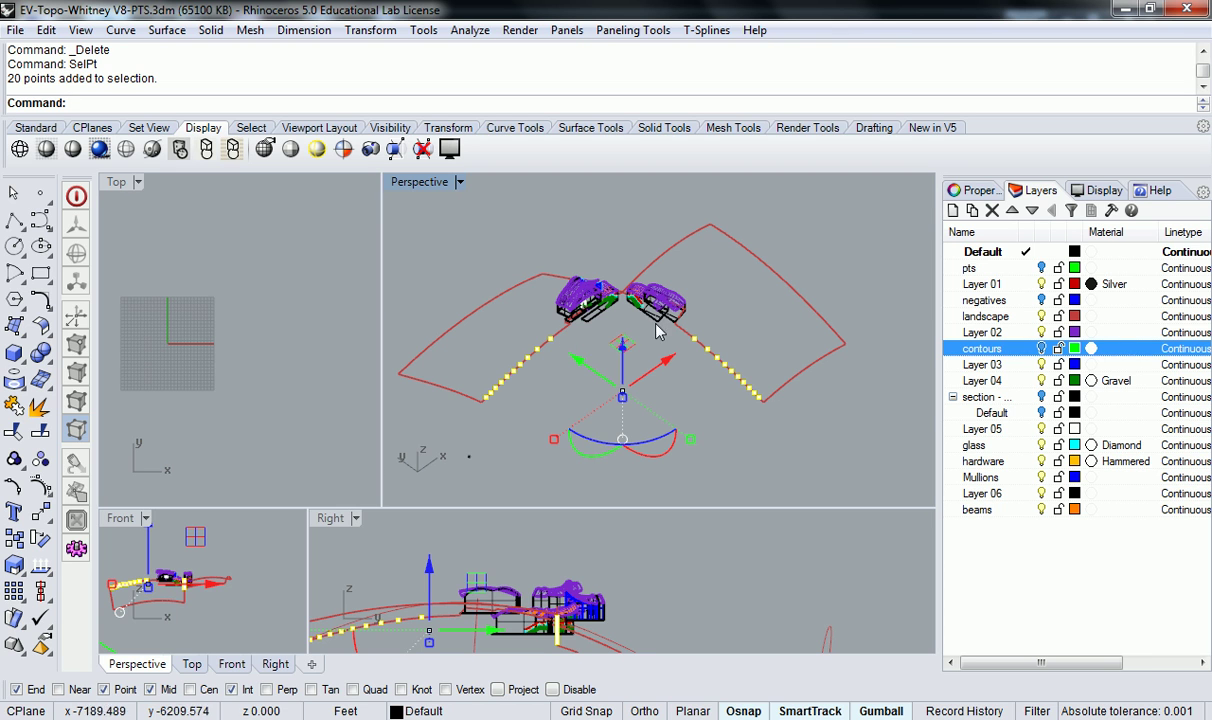
pyautogui.press('Delete')
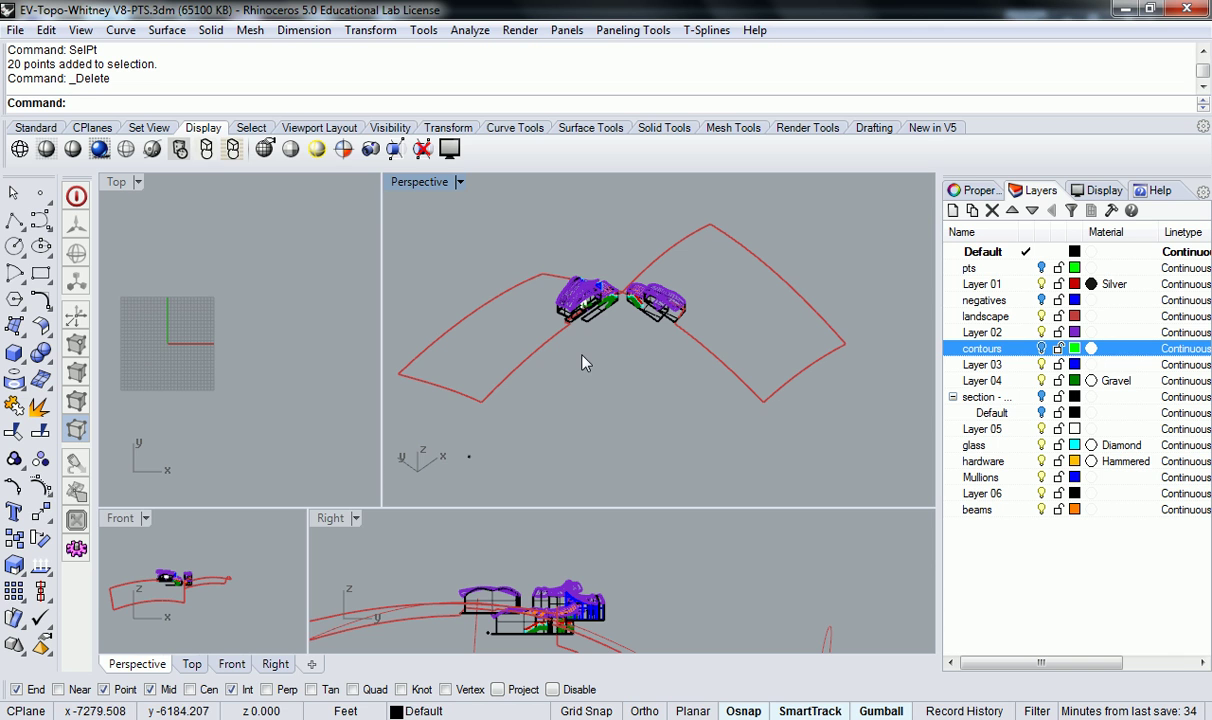
# Step: Show the contours layer and select both buildings together with the contoured landscape in the Perspective view
pyautogui.click(1041, 348)
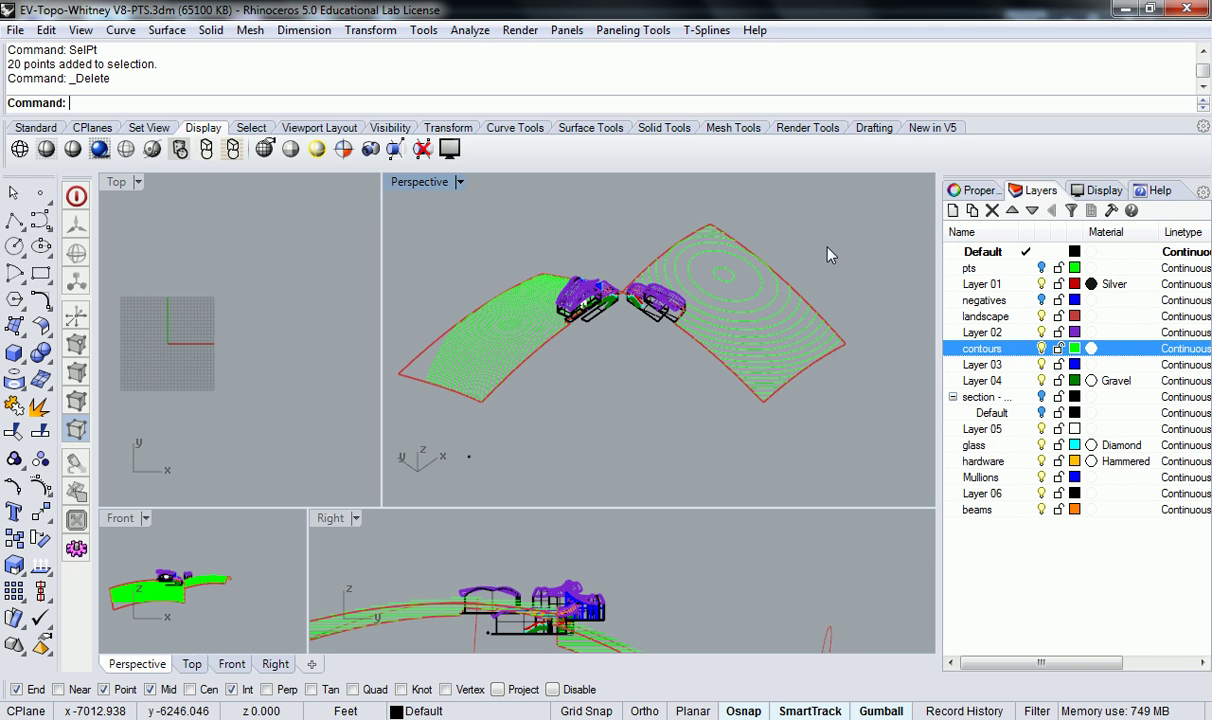
pyautogui.scroll(-1, 838, 220)
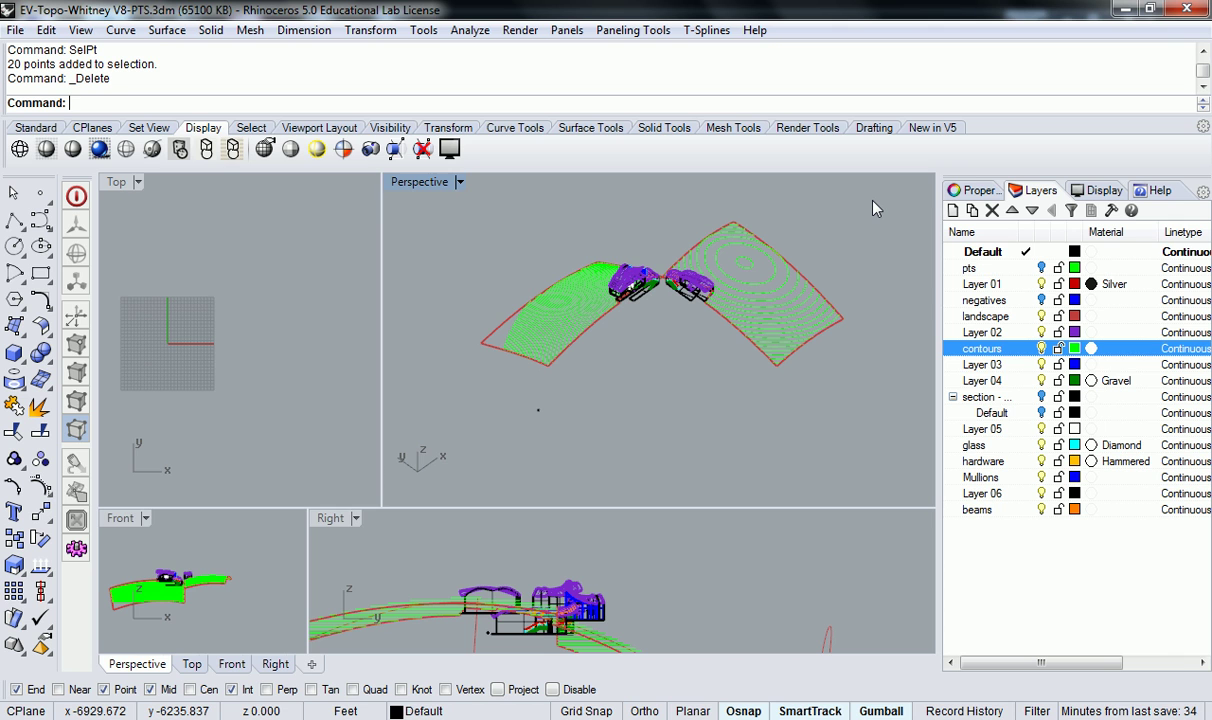
pyautogui.moveTo(873, 195); pyautogui.dragTo(572, 370)
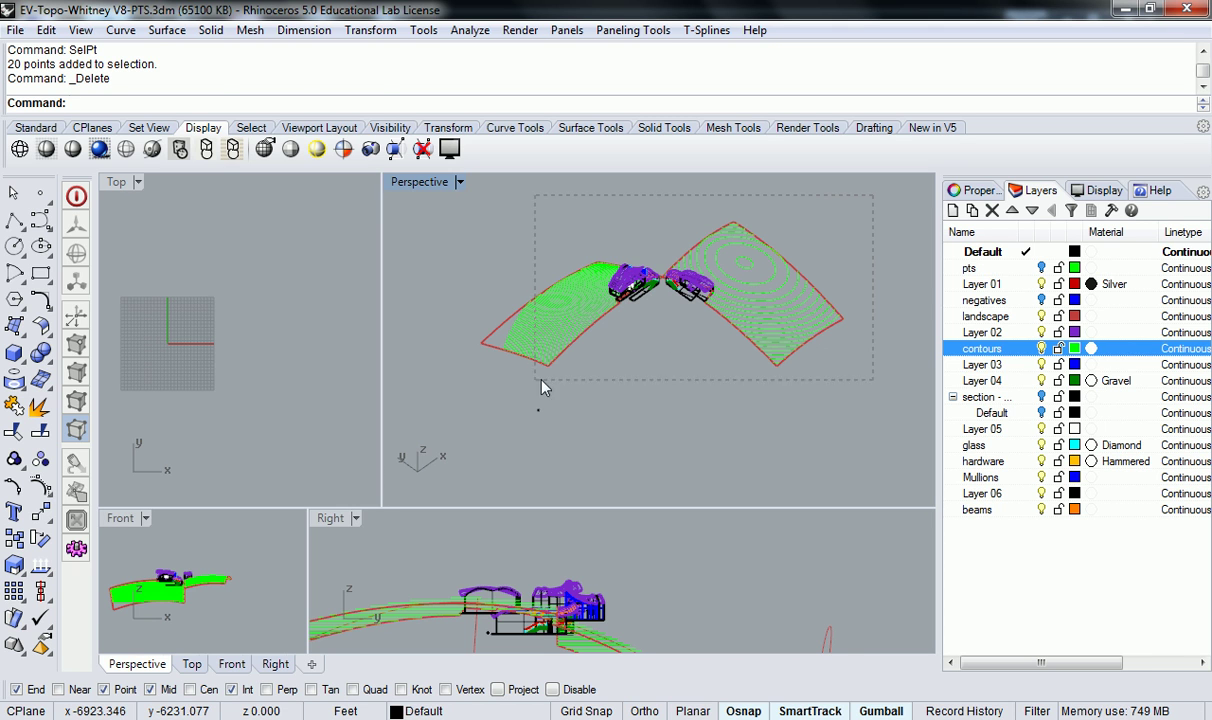
pyautogui.moveTo(470, 390); pyautogui.dragTo(470, 390)
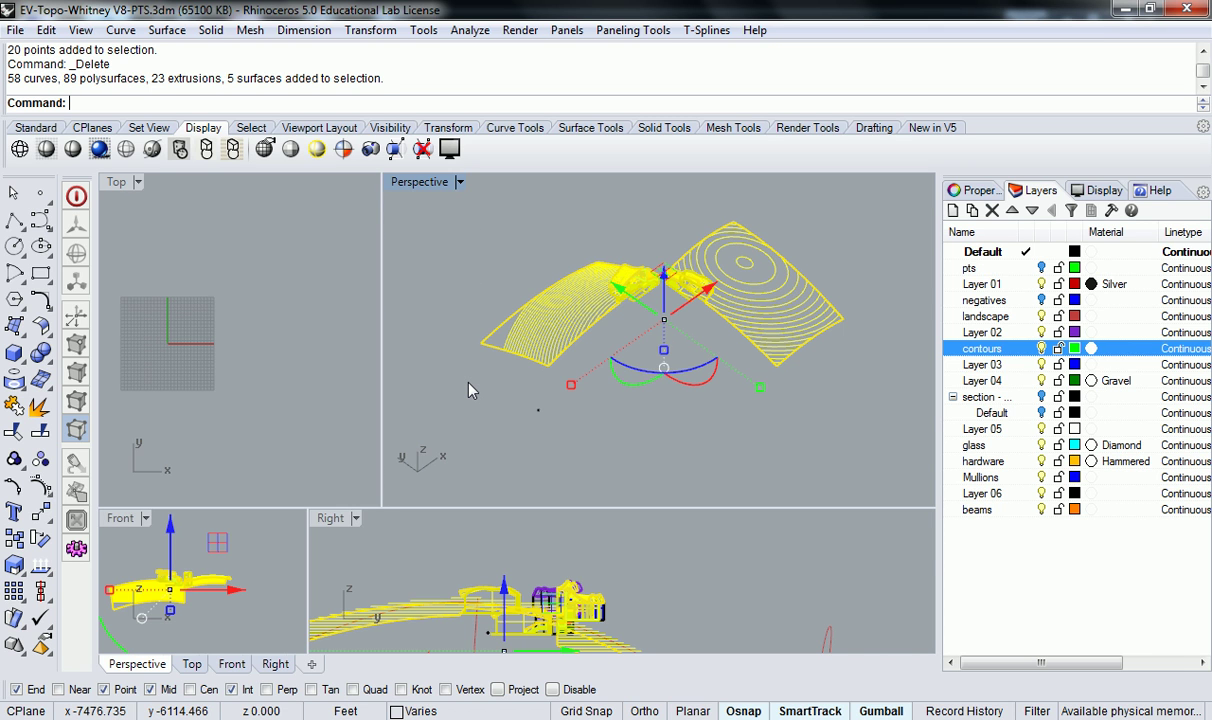
# Step: Flatten the selected buildings and landscape with Make2D from the current view, placing visible lines on a new layer named "section - bg"
pyautogui.write('ake2D')
pyautogui.press('Return')
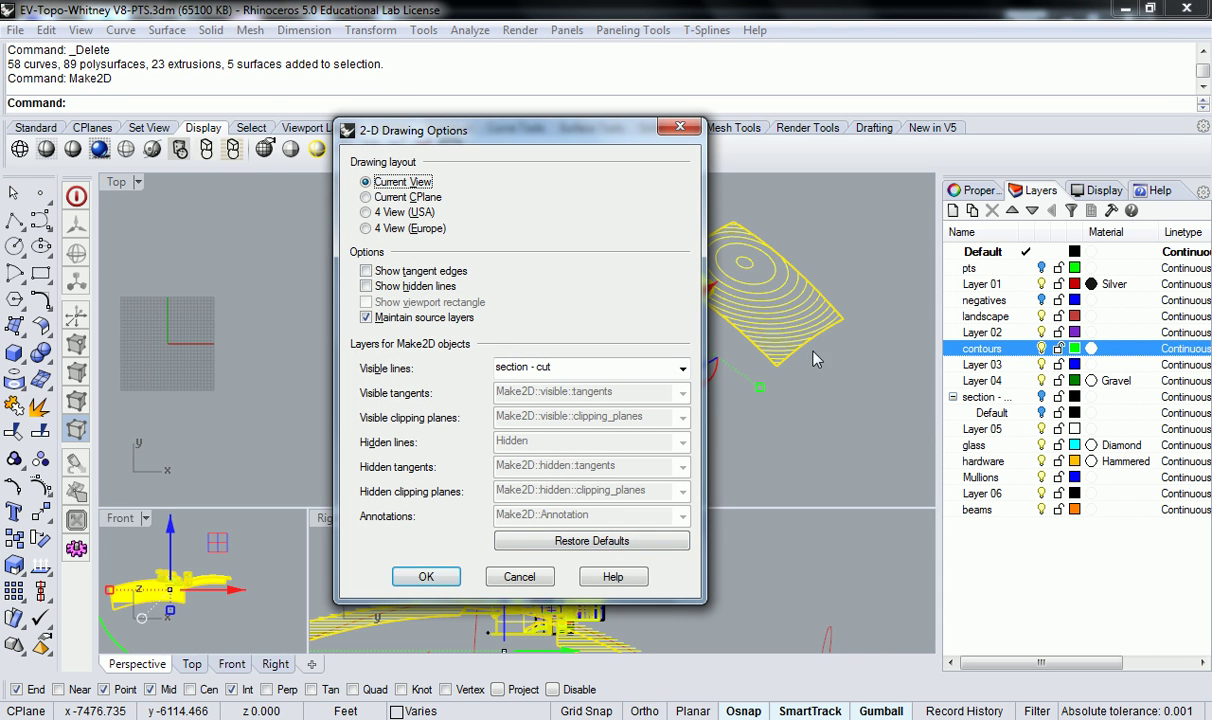
pyautogui.moveTo(585, 130); pyautogui.dragTo(437, 129)
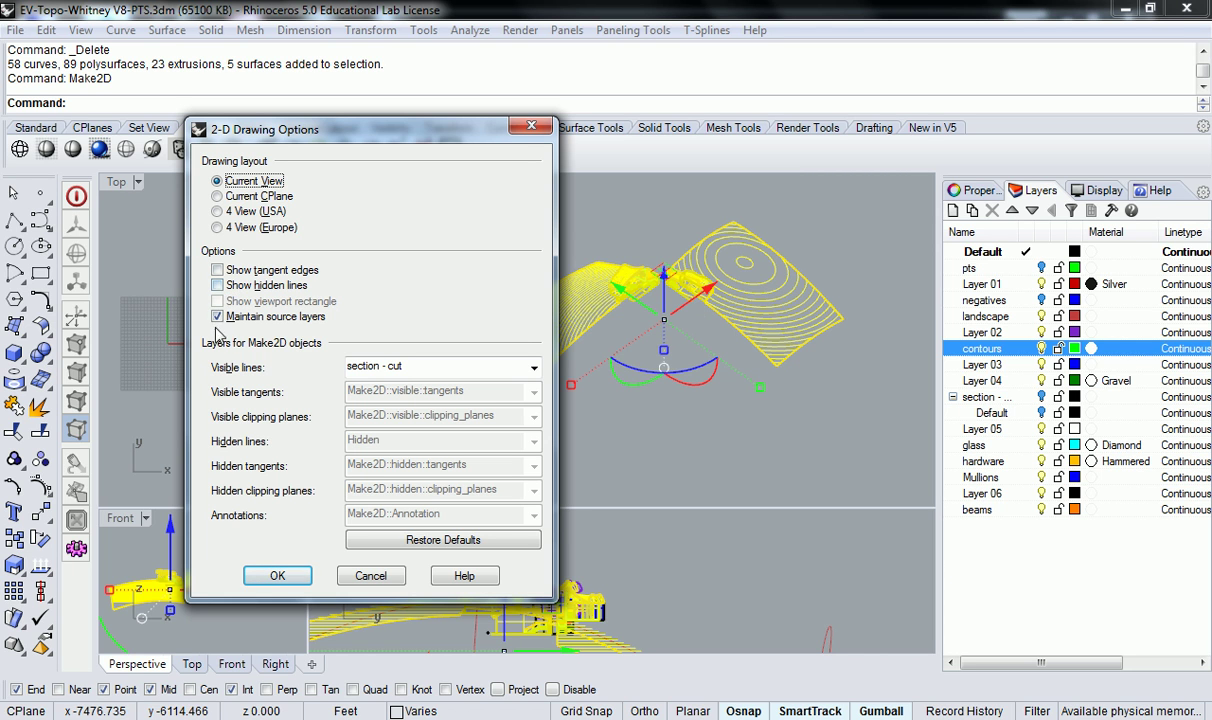
pyautogui.click(533, 367)
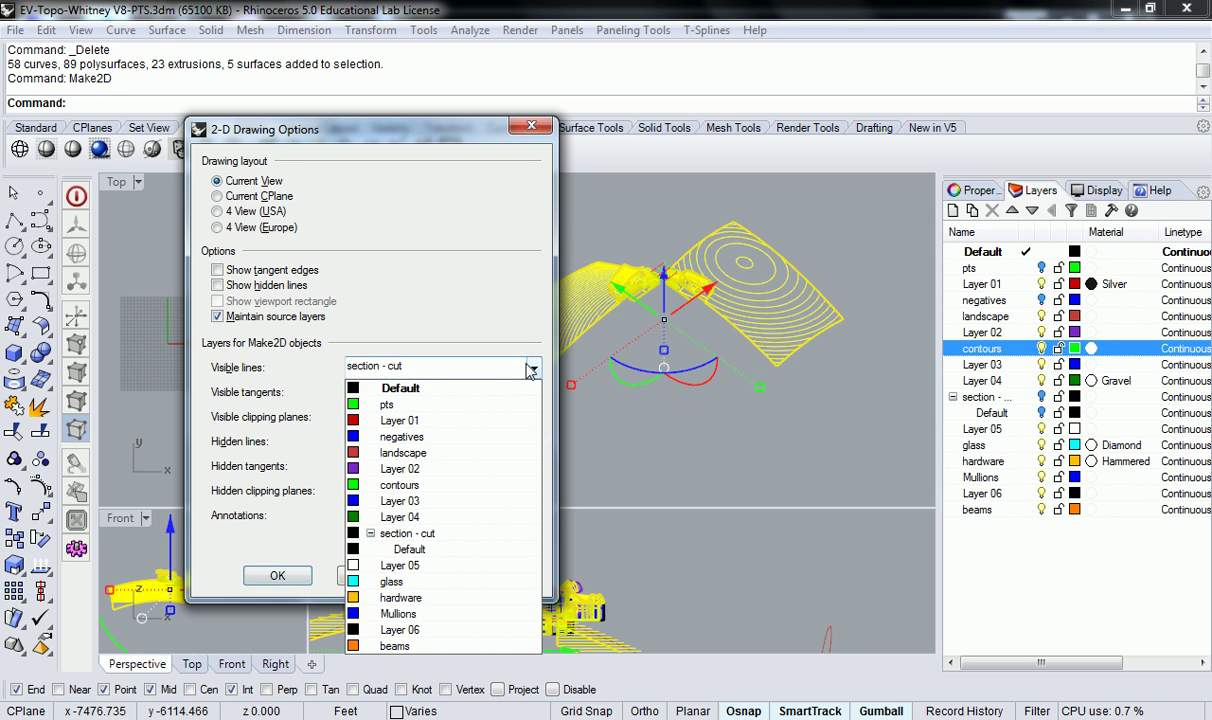
pyautogui.click(520, 327)
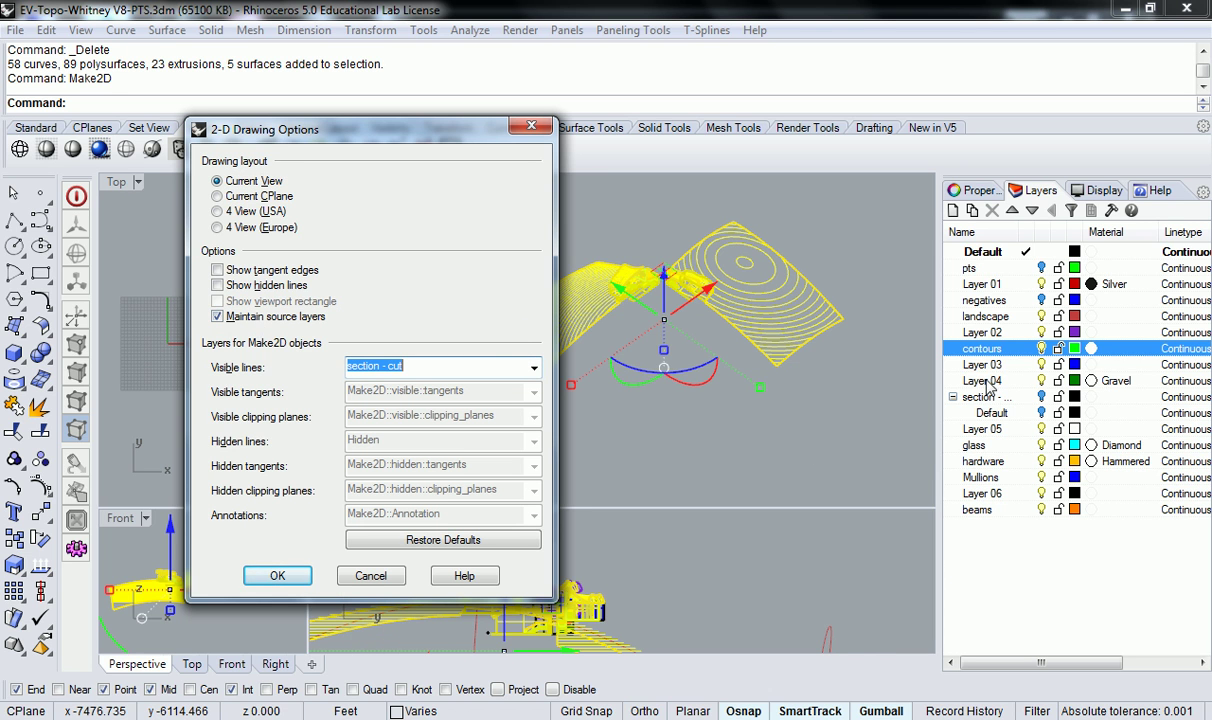
pyautogui.click(477, 367)
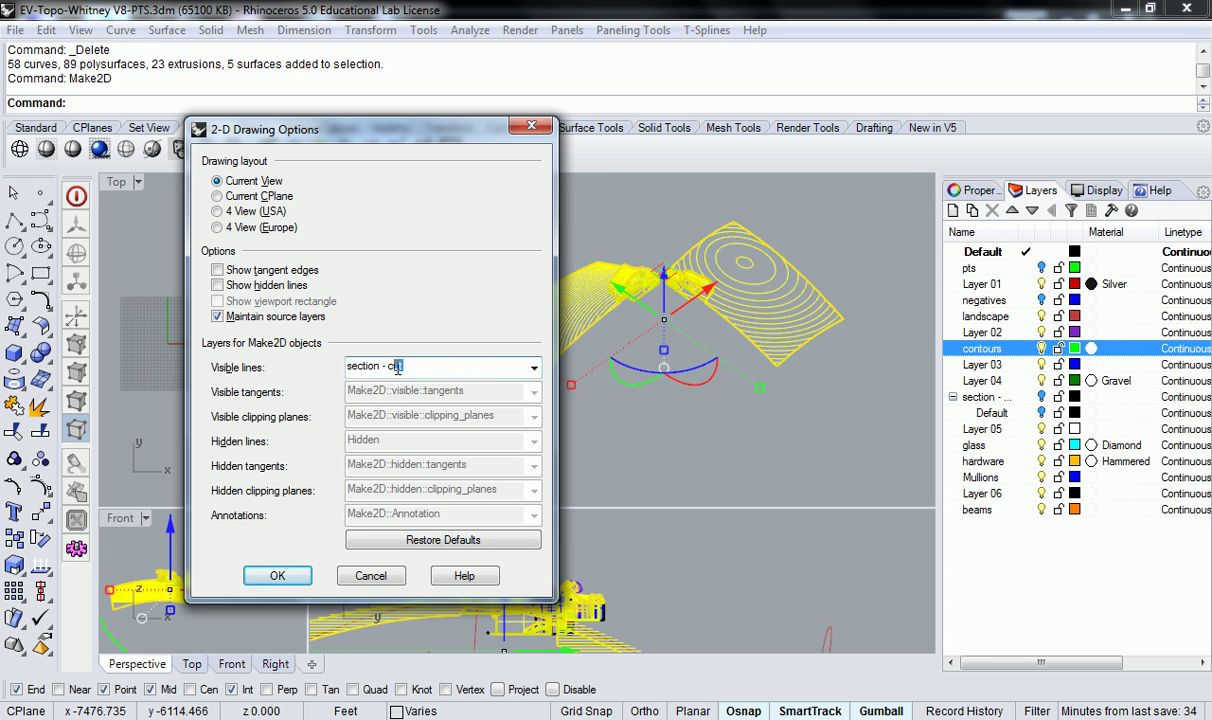
pyautogui.write('bg')
pyautogui.click(278, 577)
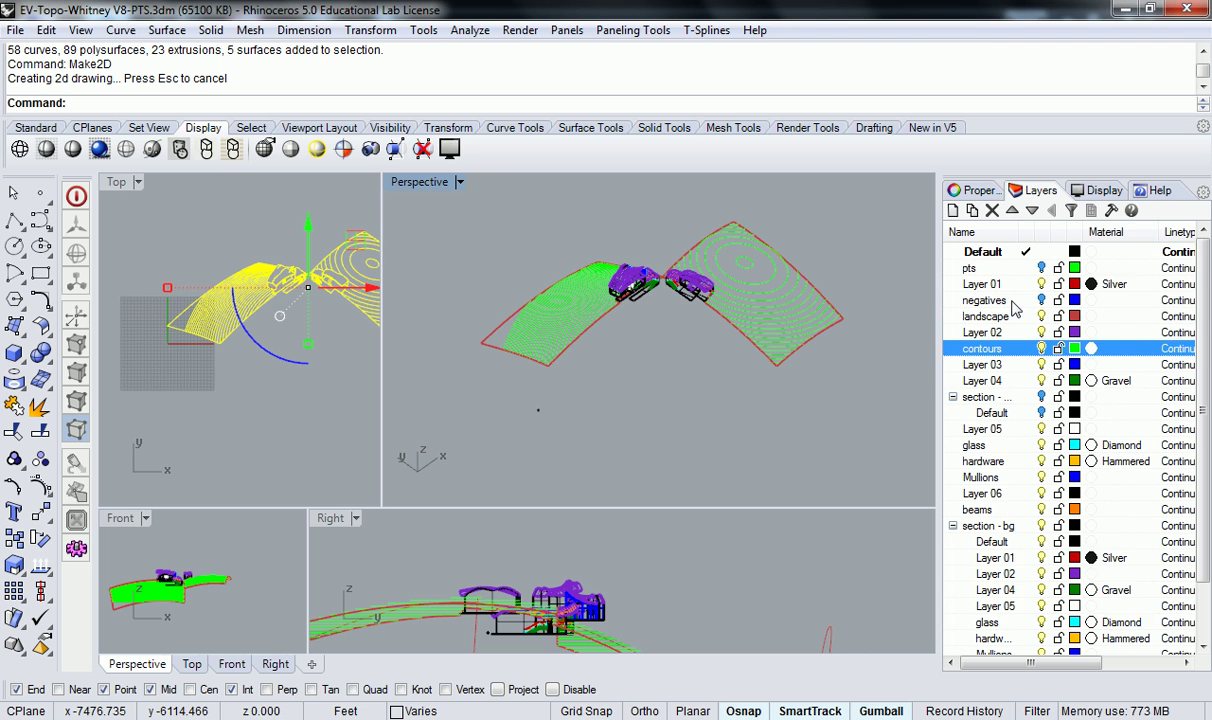
# Step: Clear the selection and inspect the flattened background linework in the Top view, including the stair and railing detail
pyautogui.scroll(-1, 1013, 308)
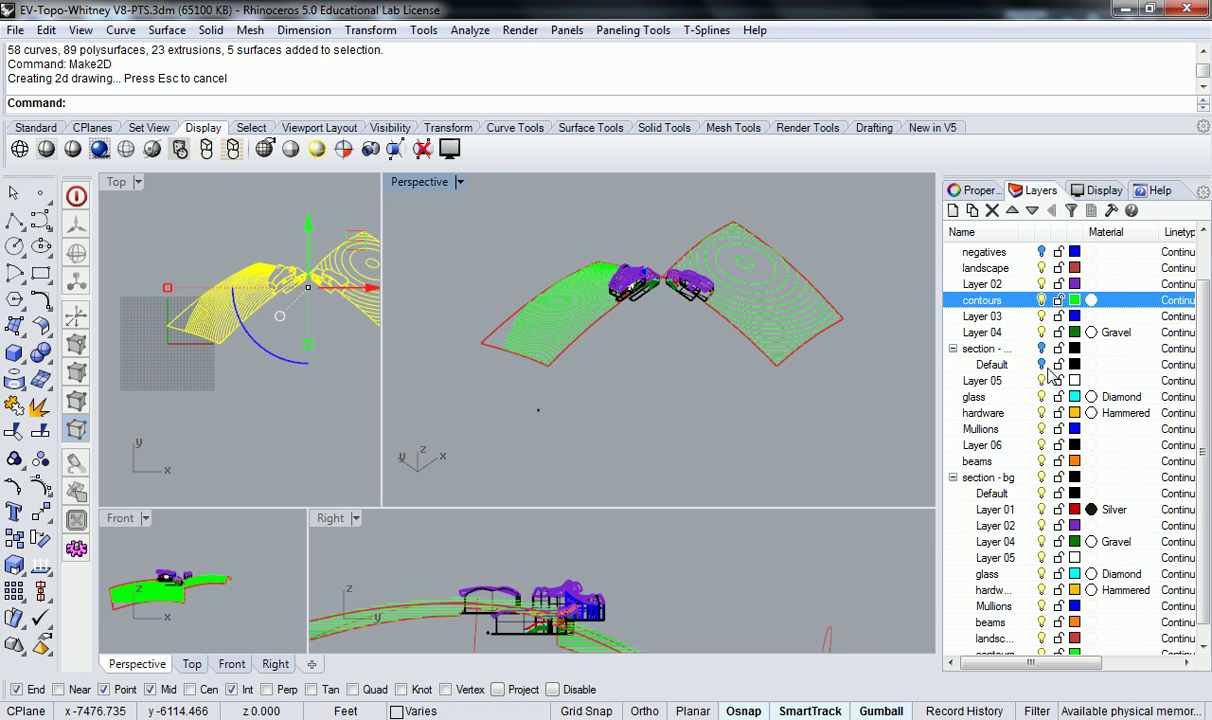
pyautogui.scroll(10, 310, 298)
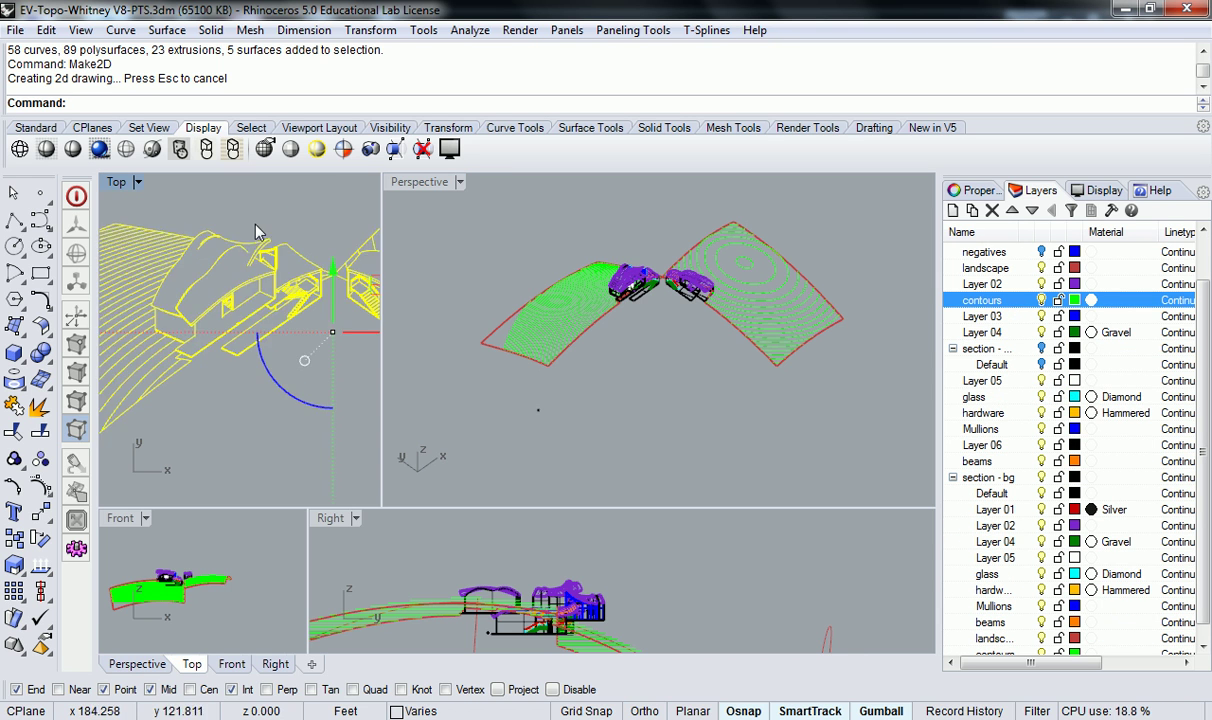
pyautogui.click(286, 210)
pyautogui.scroll(-4, 276, 347)
pyautogui.scroll(8, 328, 360)
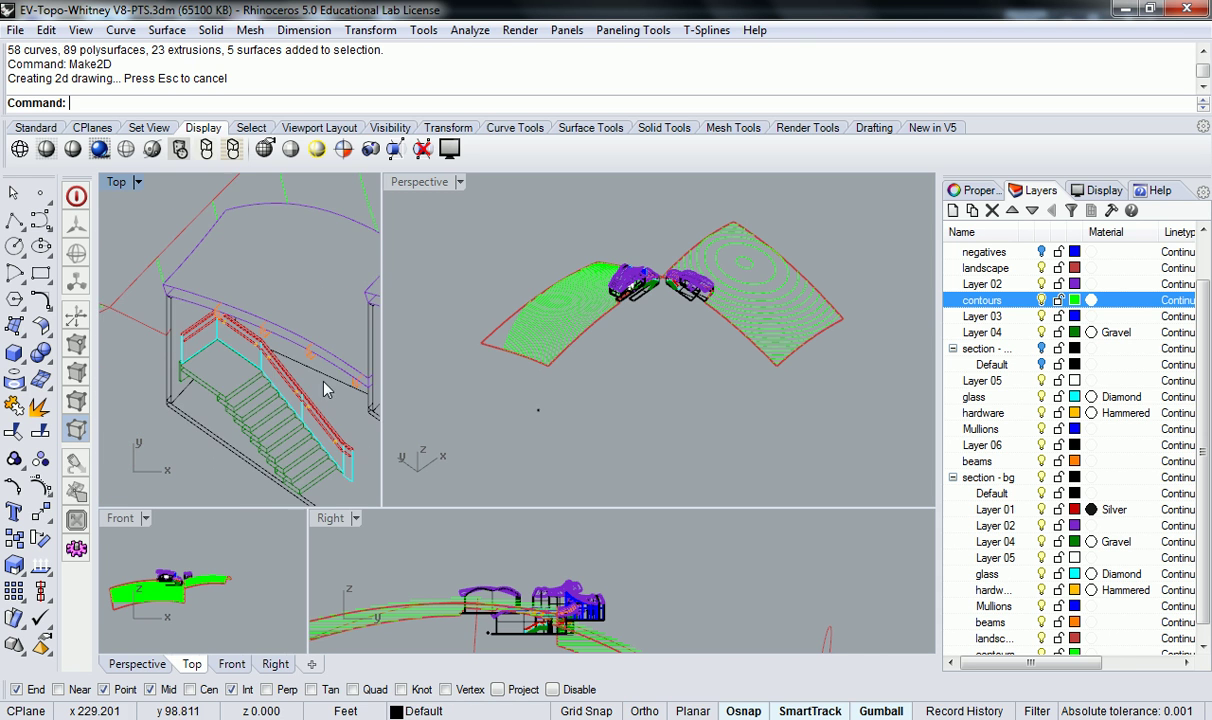
pyautogui.scroll(-10, 300, 378)
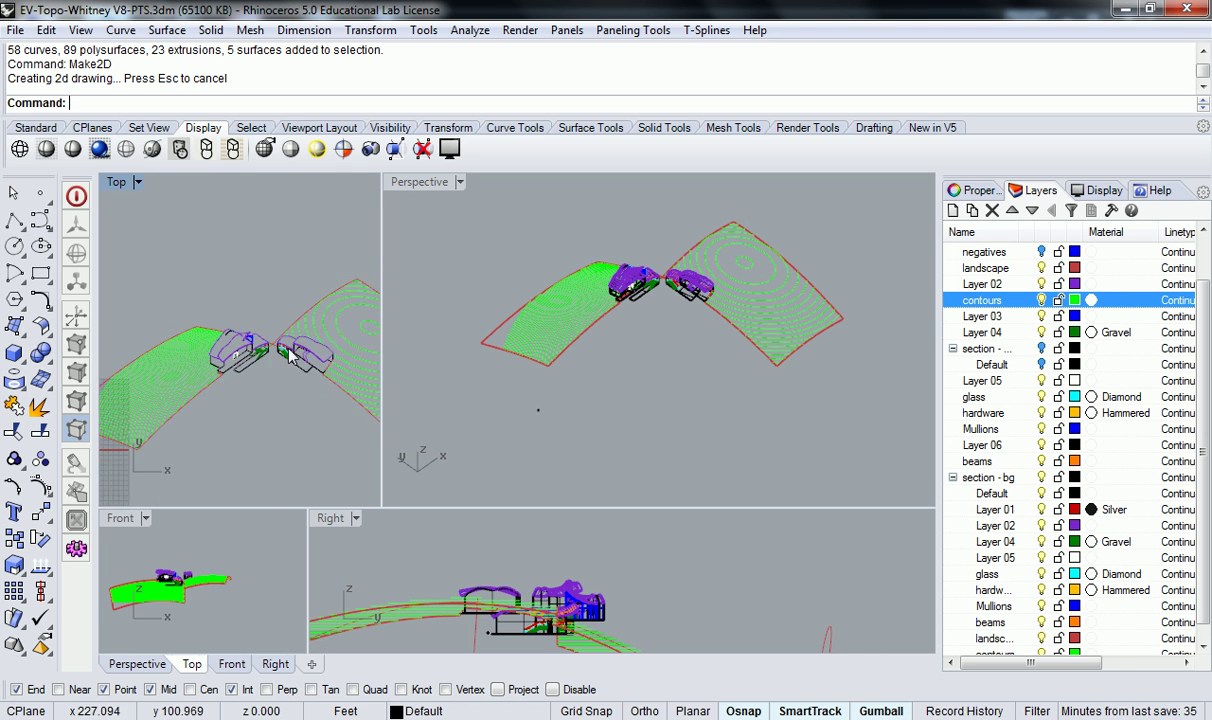
pyautogui.scroll(-5, 290, 355)
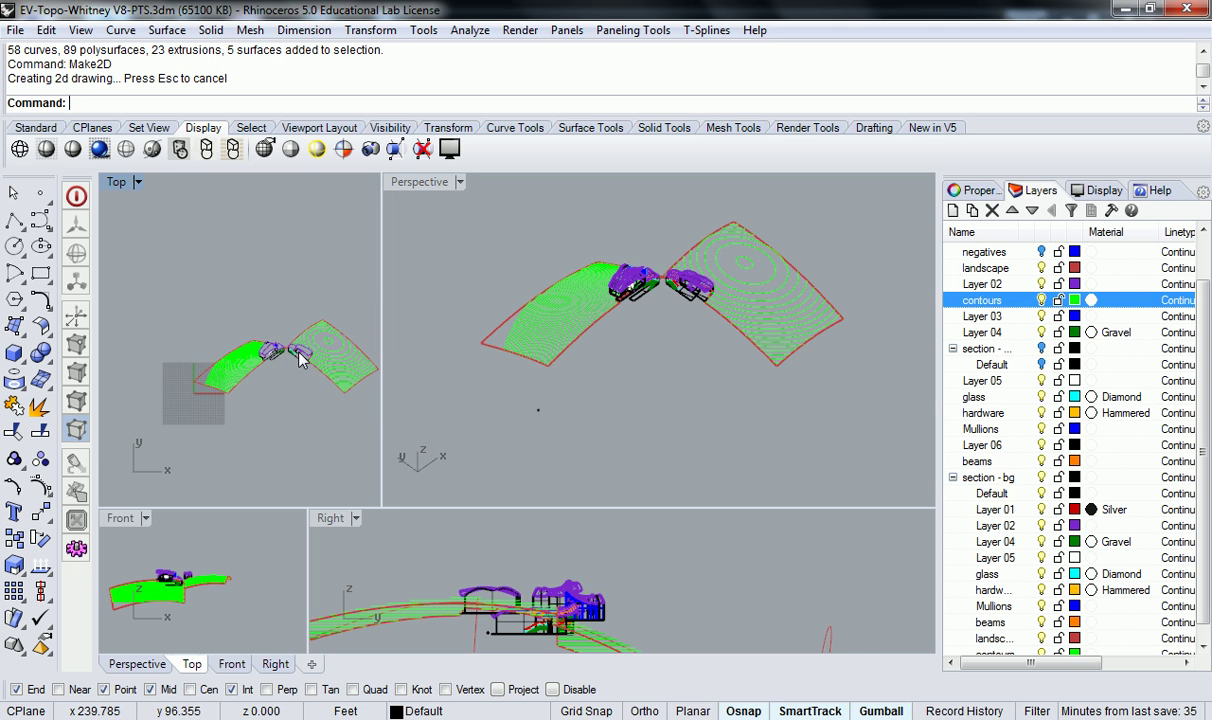
# Step: Show the "section - cut" layer and its Default sublayer, and frame both flattened drawings in the Top view
pyautogui.click(1043, 350)
pyautogui.click(1045, 364)
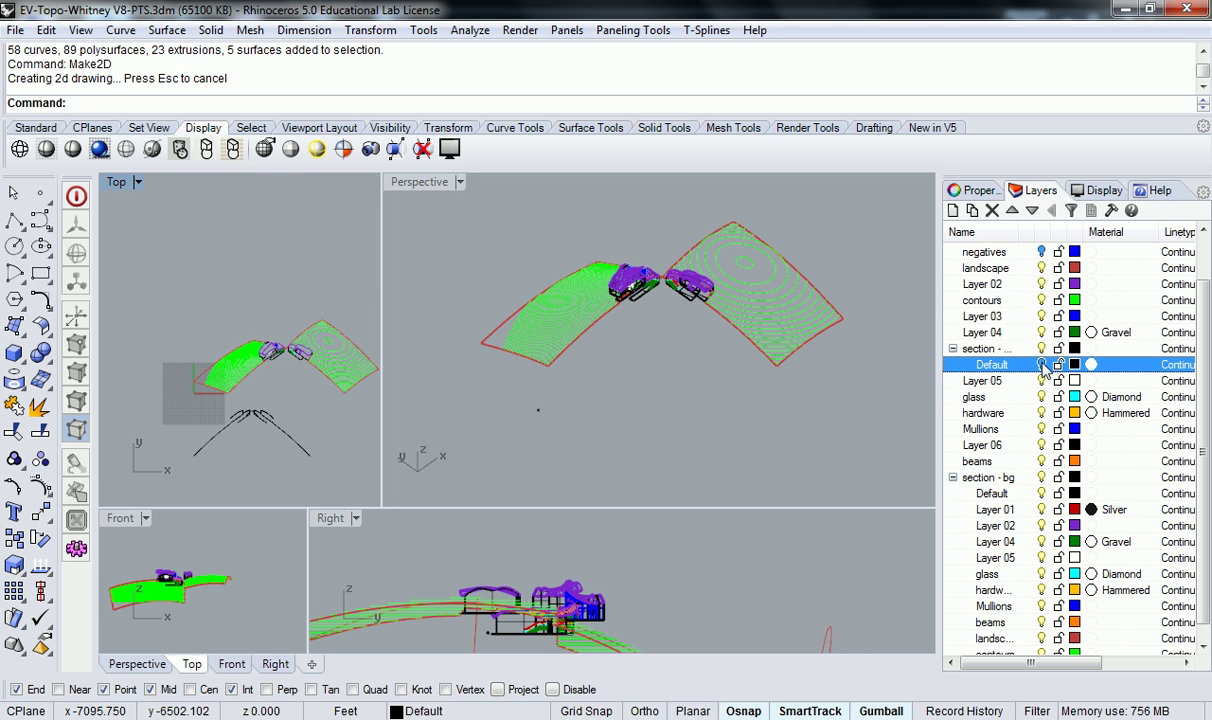
pyautogui.click(255, 398)
pyautogui.press('Escape')
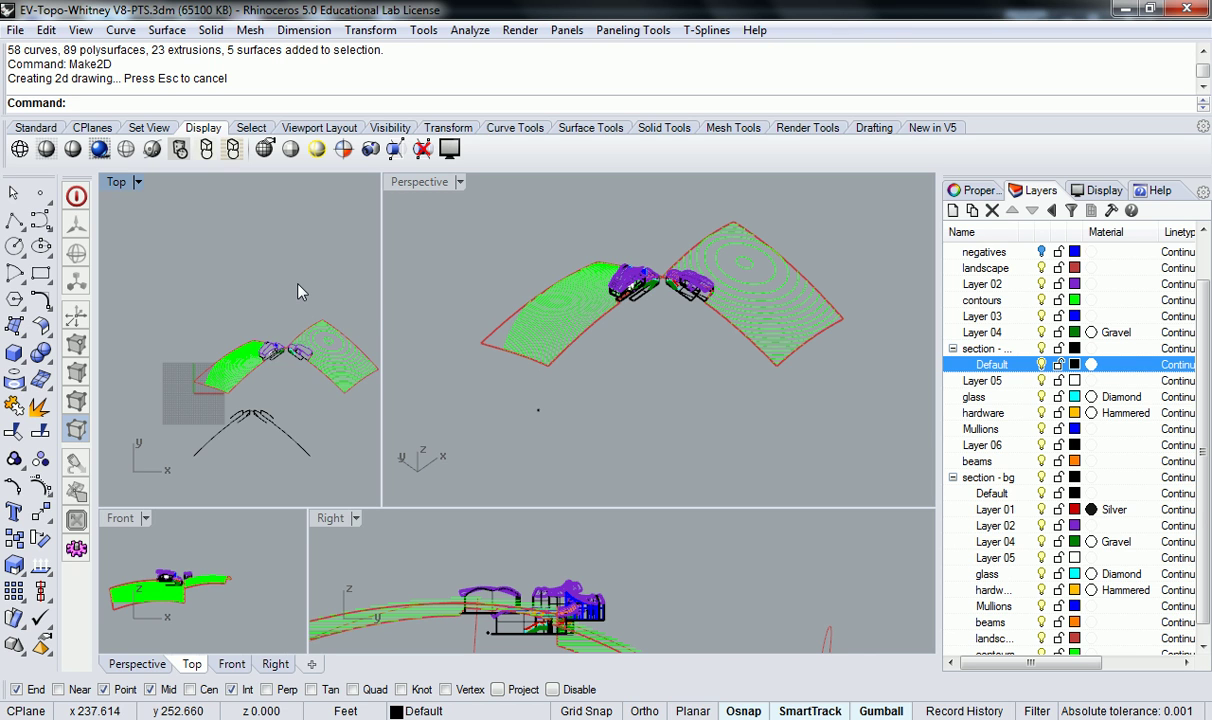
pyautogui.scroll(2, 240, 416)
pyautogui.moveTo(299, 378); pyautogui.dragTo(284, 337, button='right')
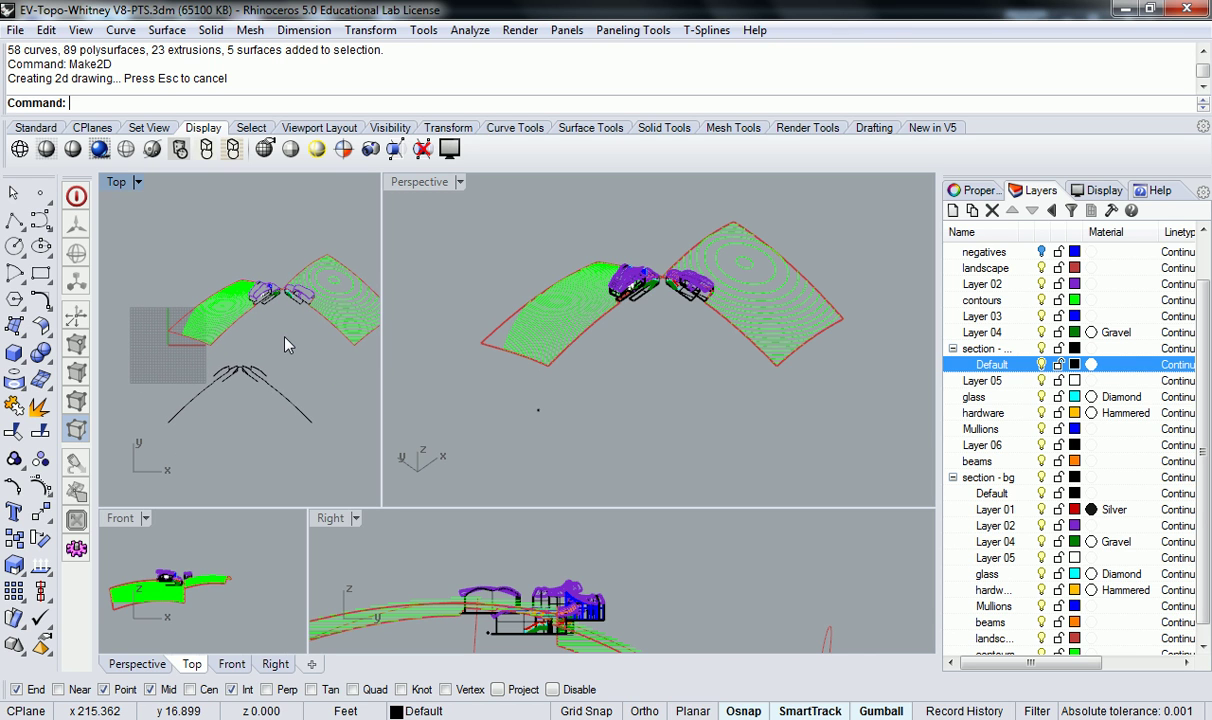